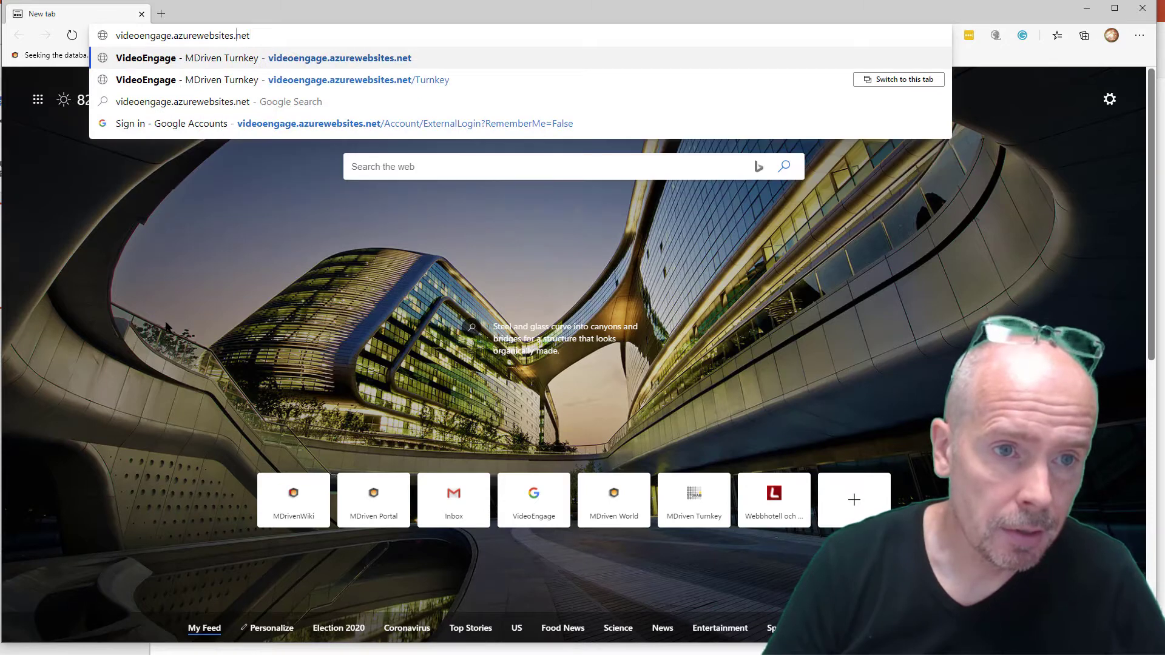
Correct the web address to videoengage.net and load the site
key(ctrl+Left)
key(ctrl+shift+Left)
key(BackSpace)
key(BackSpace)
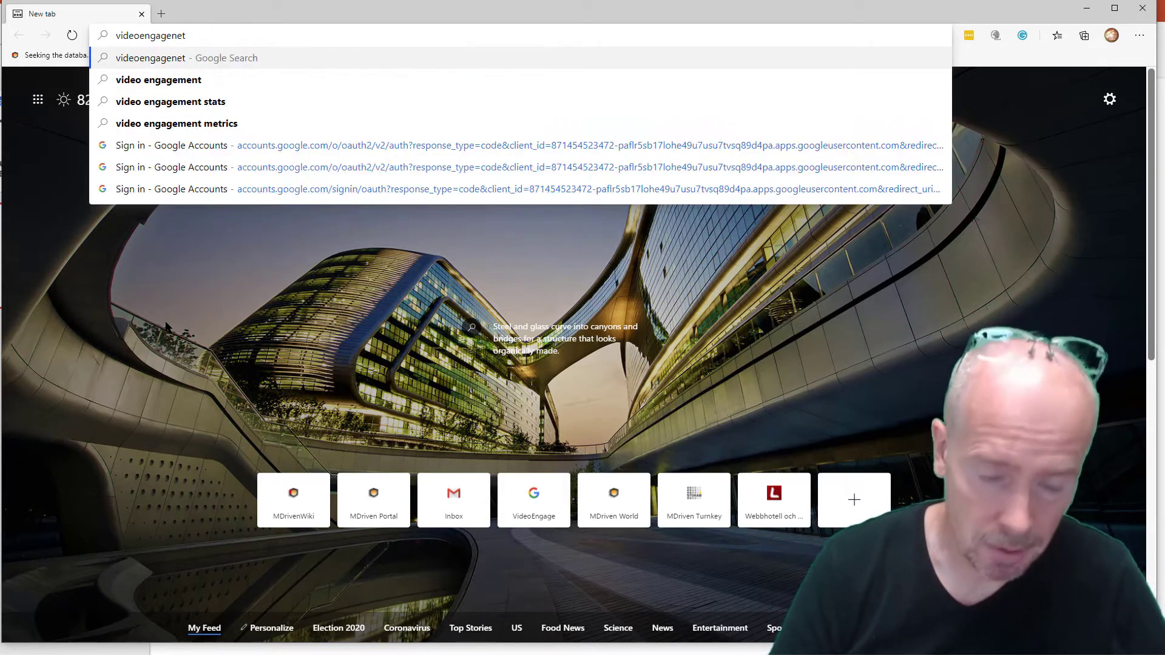
text(.)
key(Return)
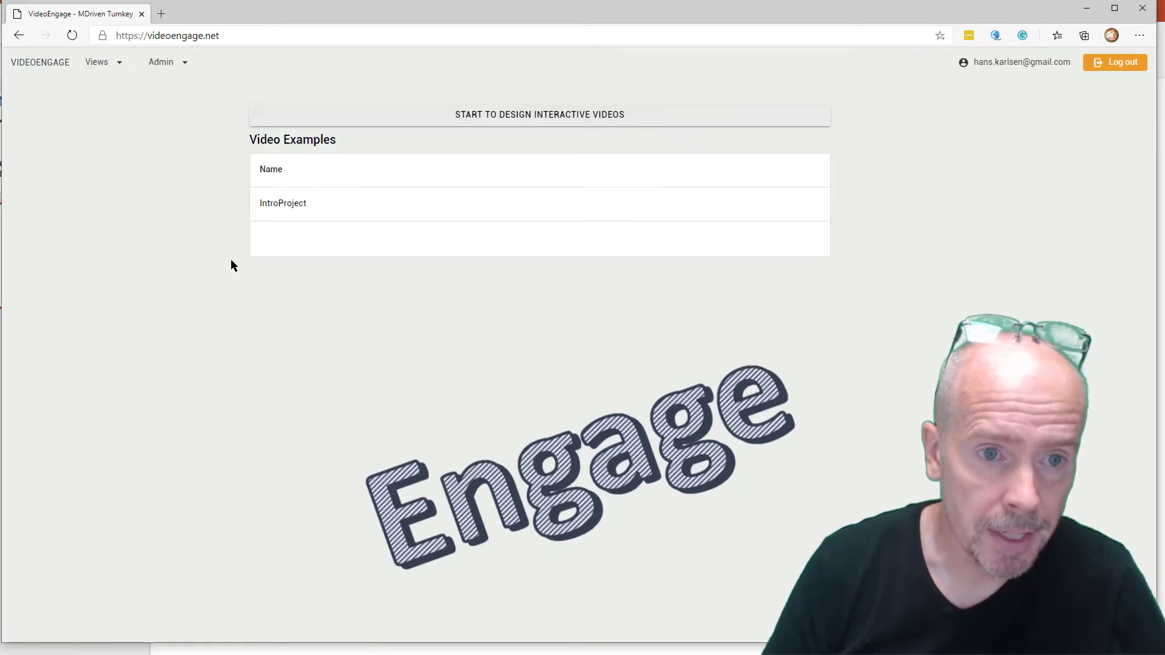
Watch the IntroProject example video and return to the start page
click(286, 208)
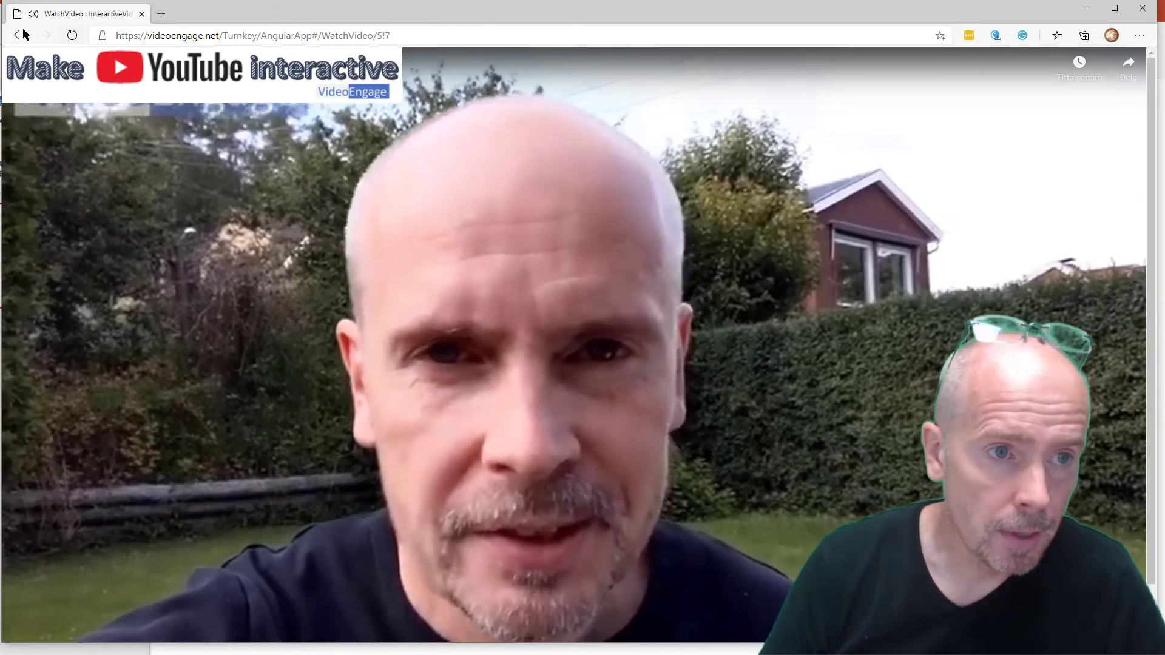
click(19, 35)
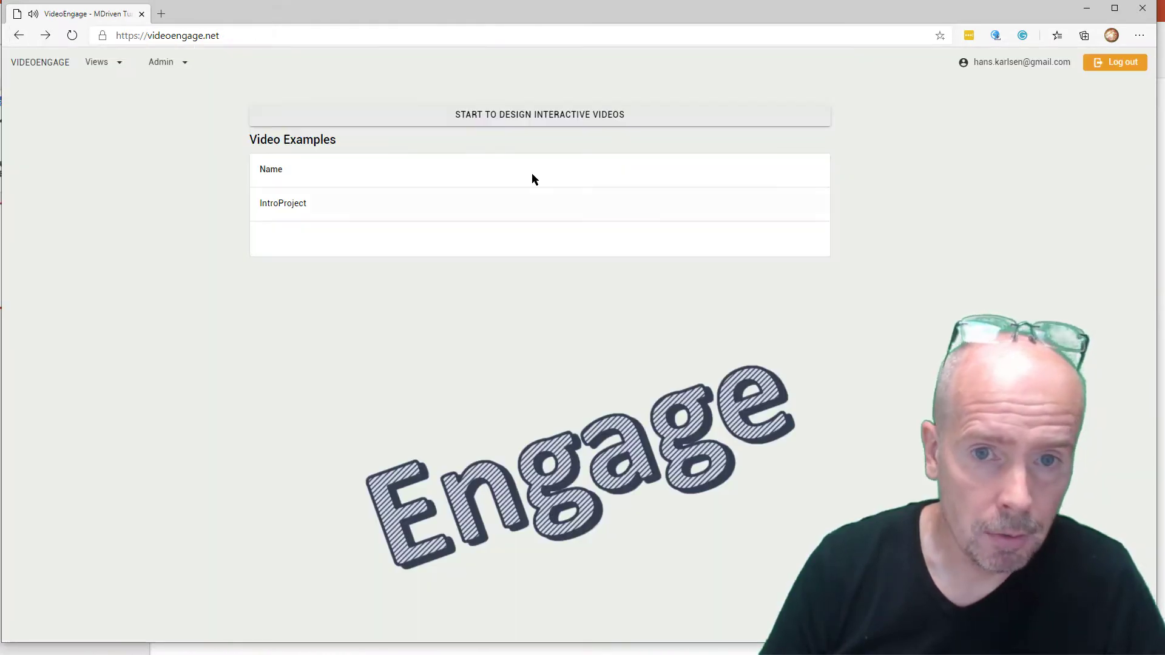
Log out of the current account and log in with Facebook instead
click(1128, 68)
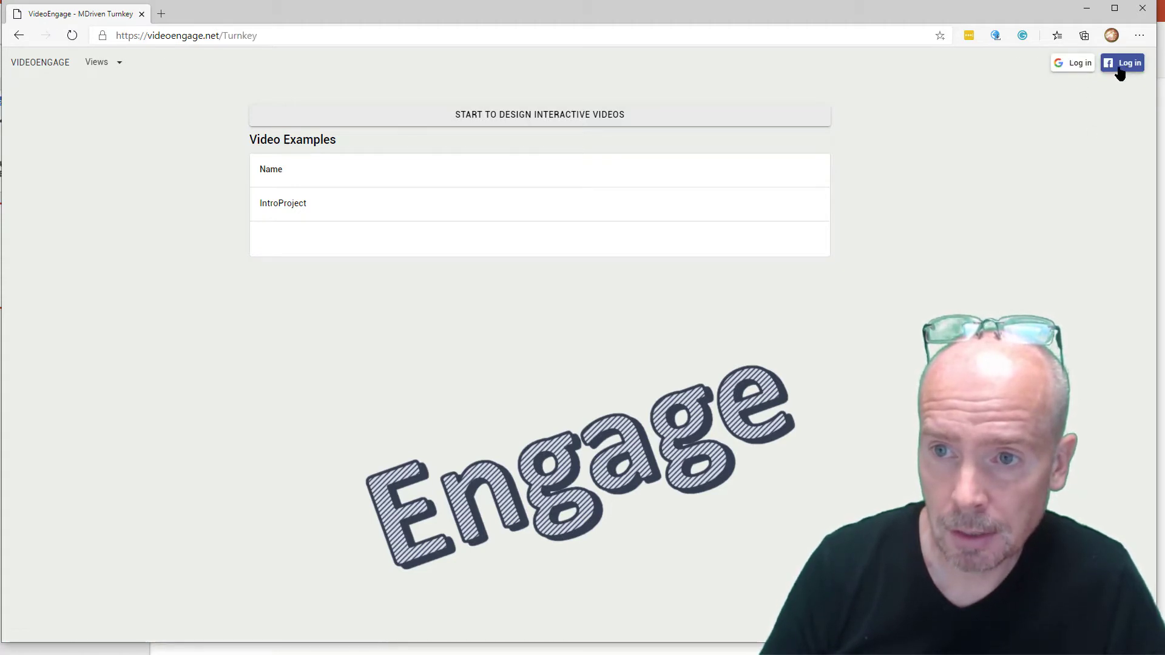
click(1120, 68)
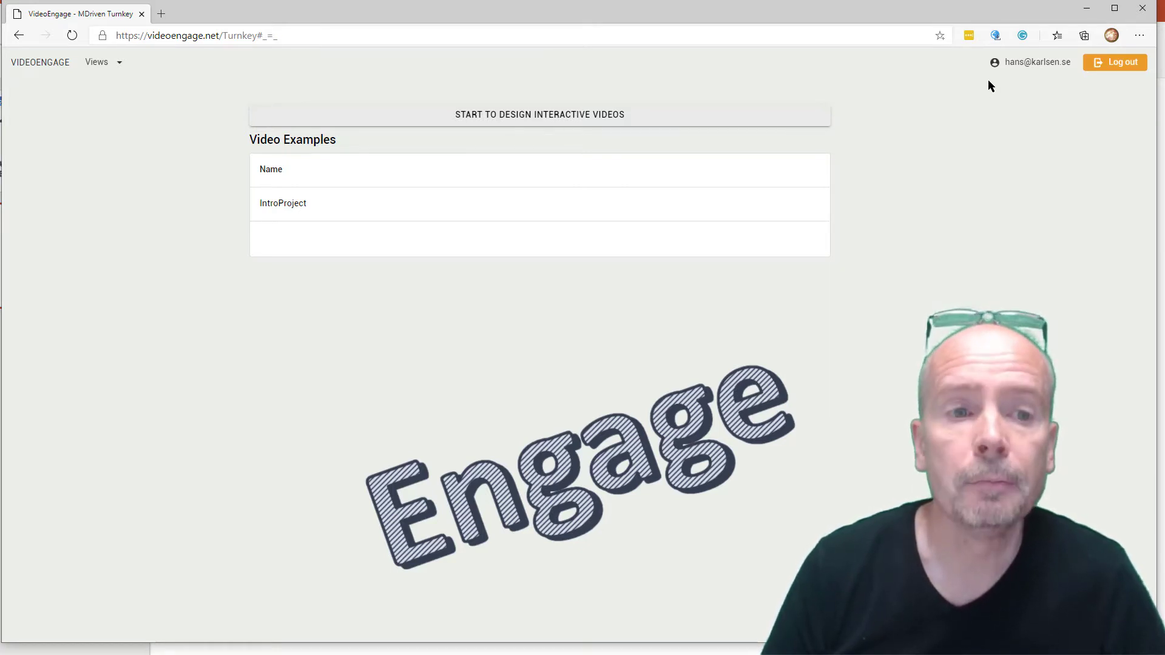
Create a new project in the list of your videos and open it in Design Video
click(550, 117)
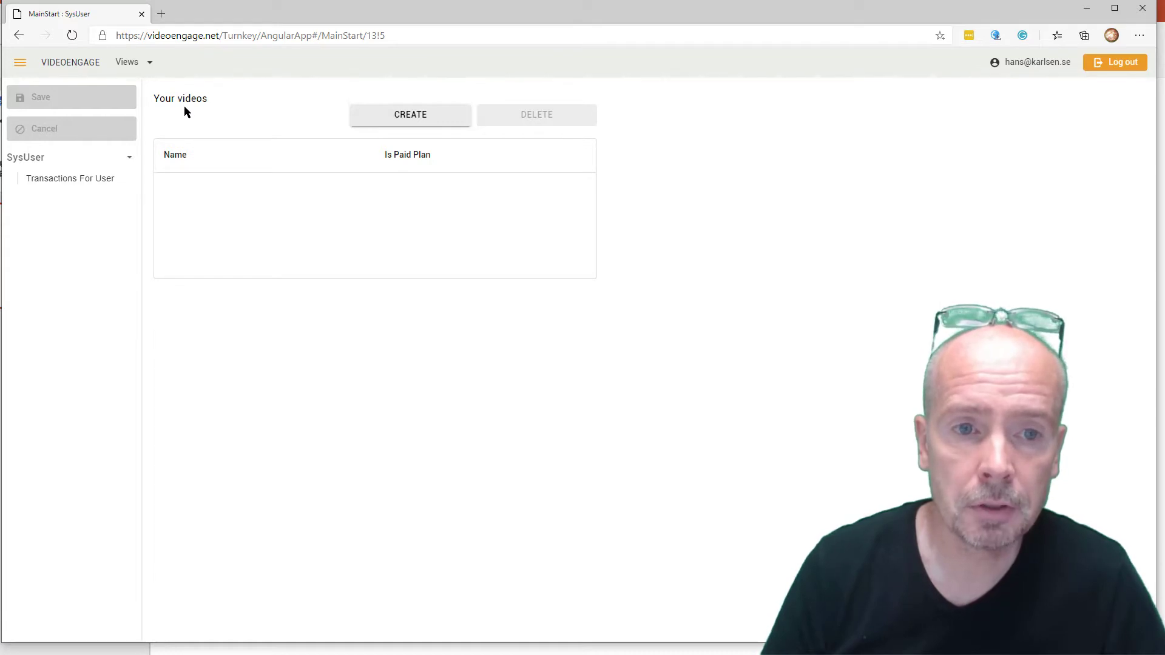
click(423, 122)
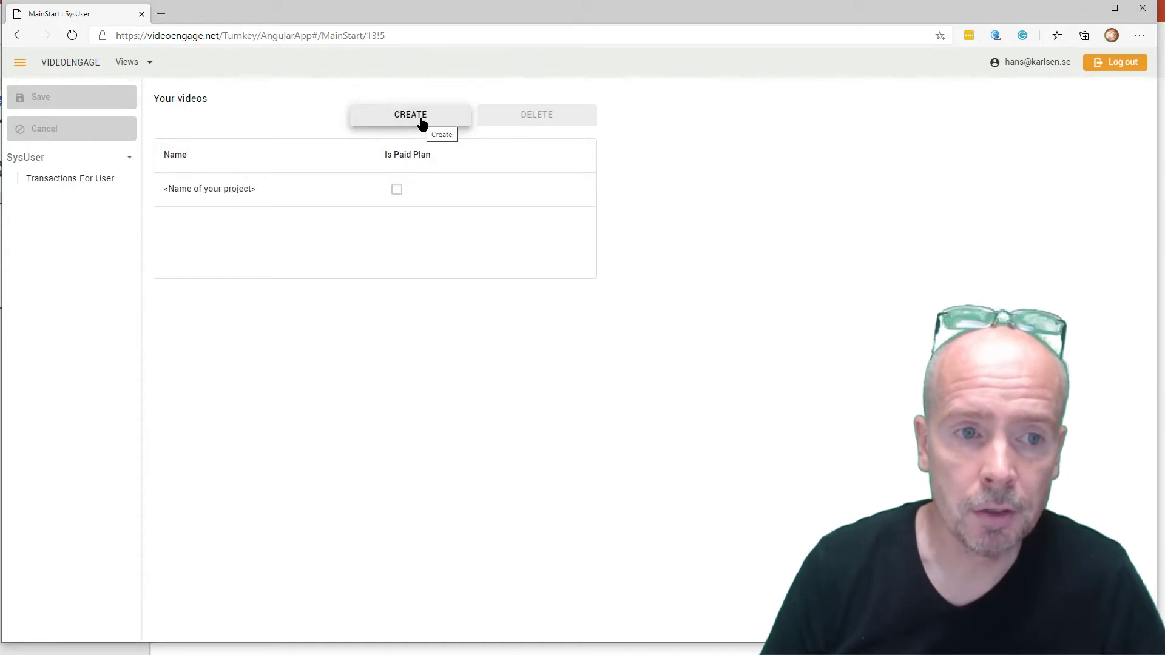
click(218, 193)
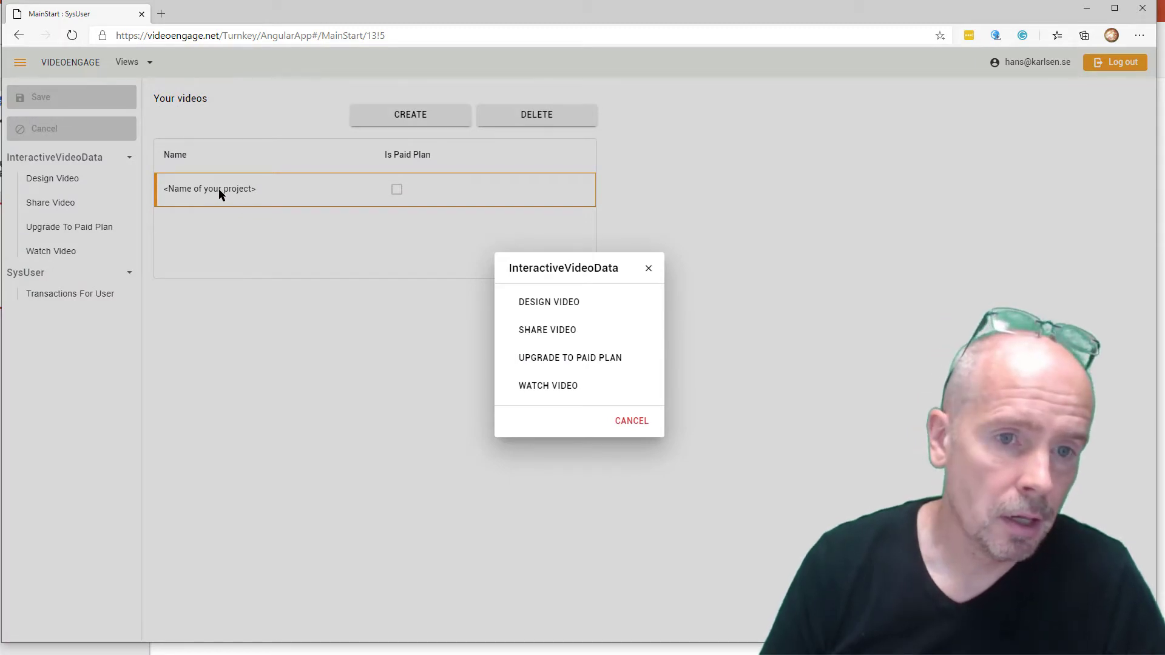
click(545, 313)
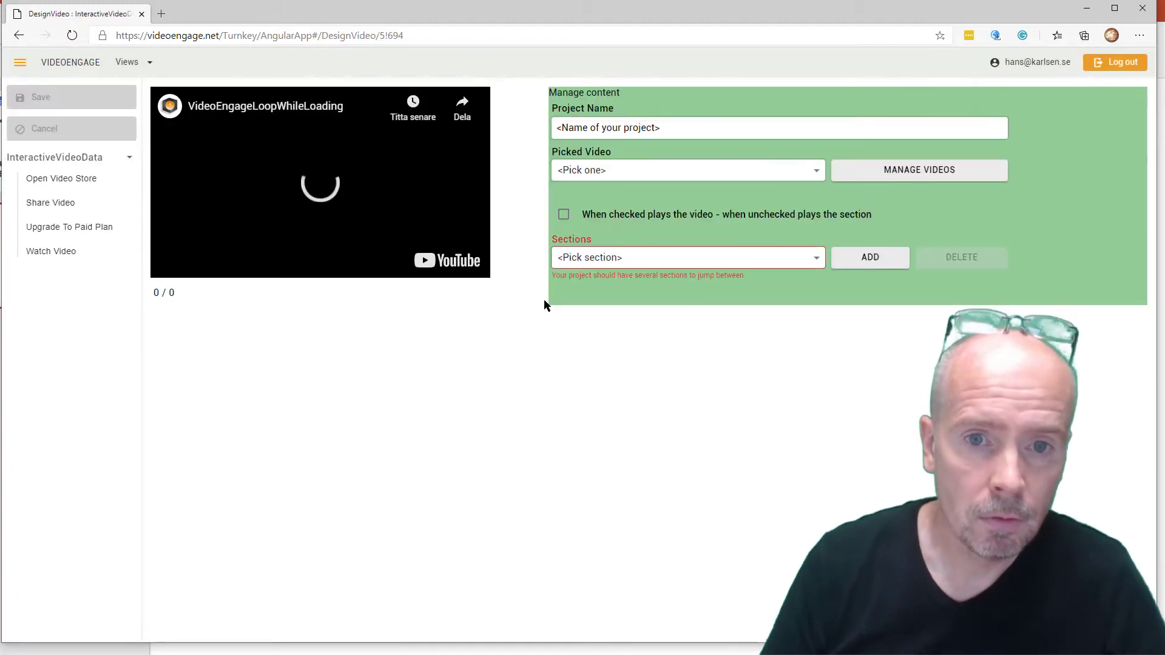
Set the project name to "My getting started"
drag(693, 134, 544, 121)
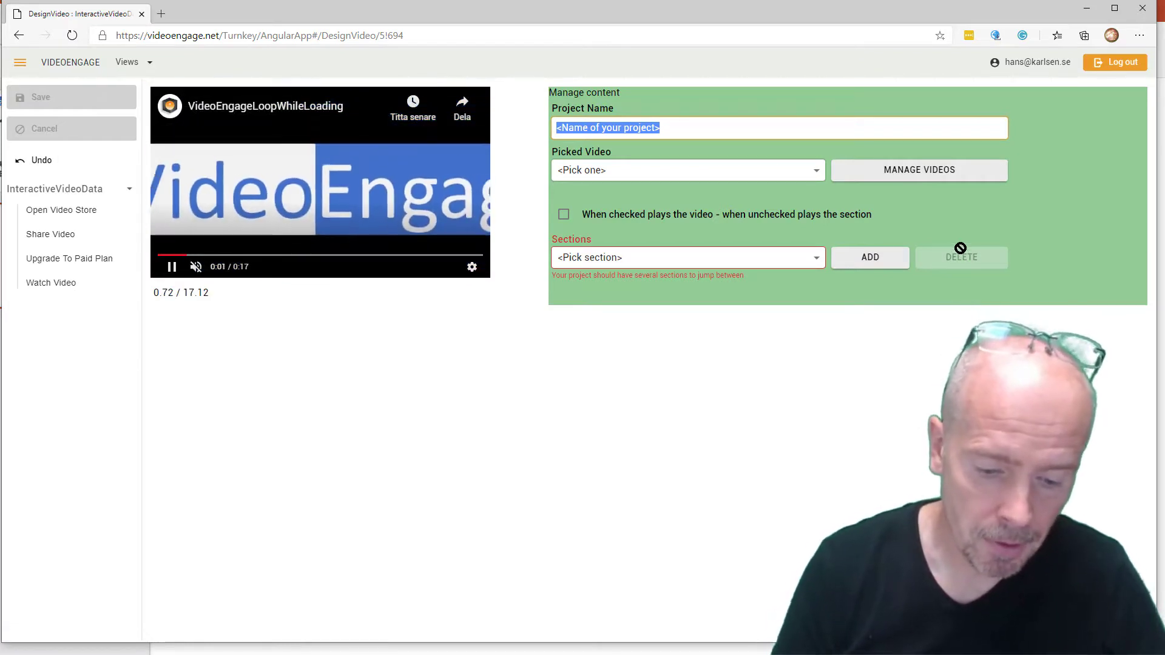
text(My)
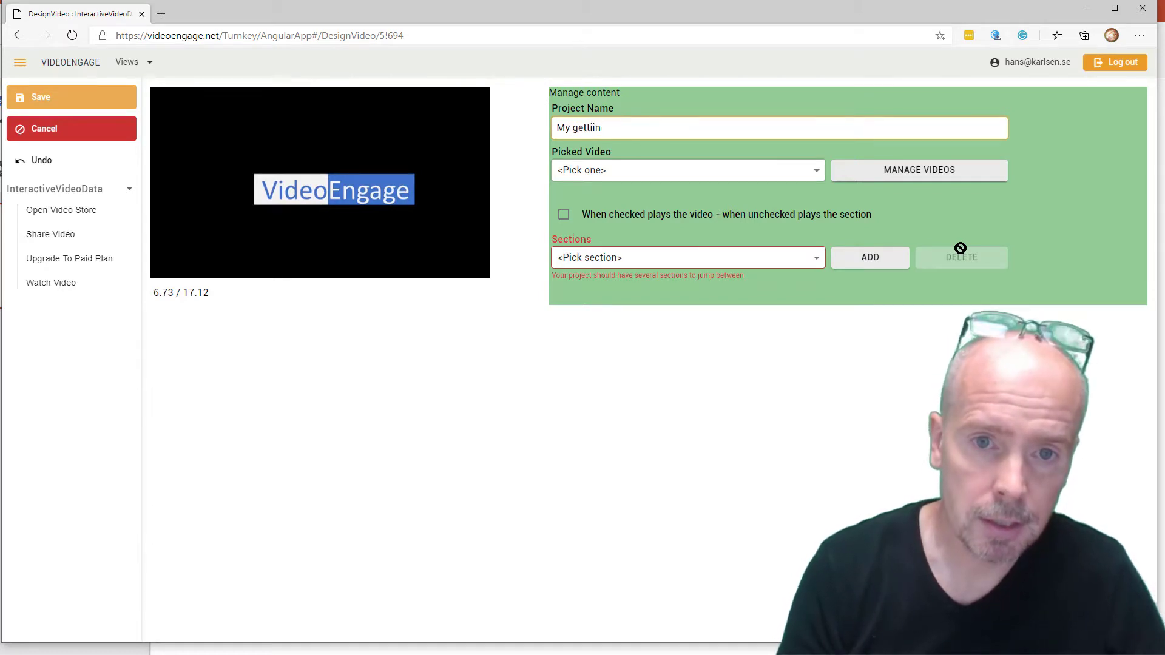
text(getti)
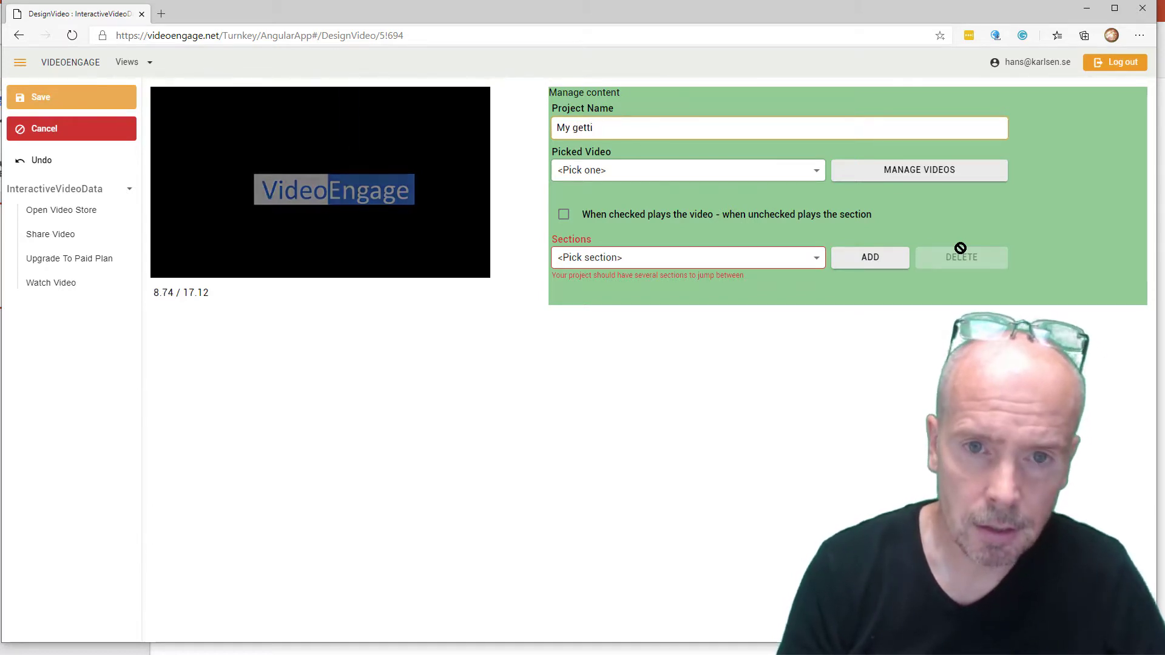
text(ng started)
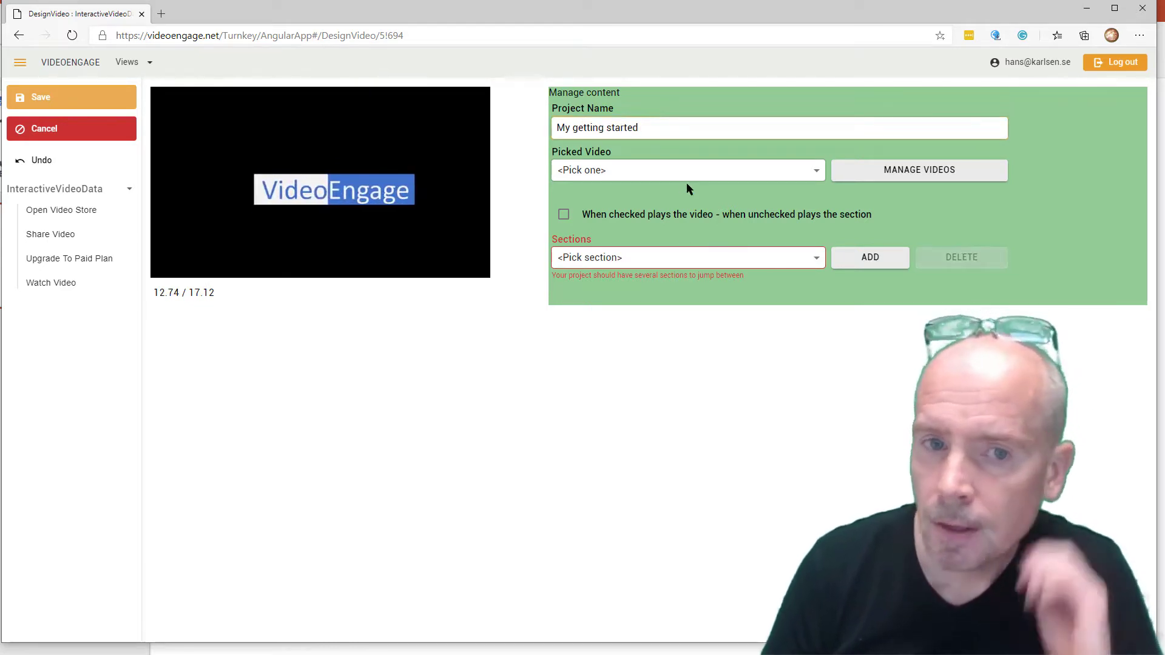
Check the choices for the picked video, then save the project and open its video management
click(702, 176)
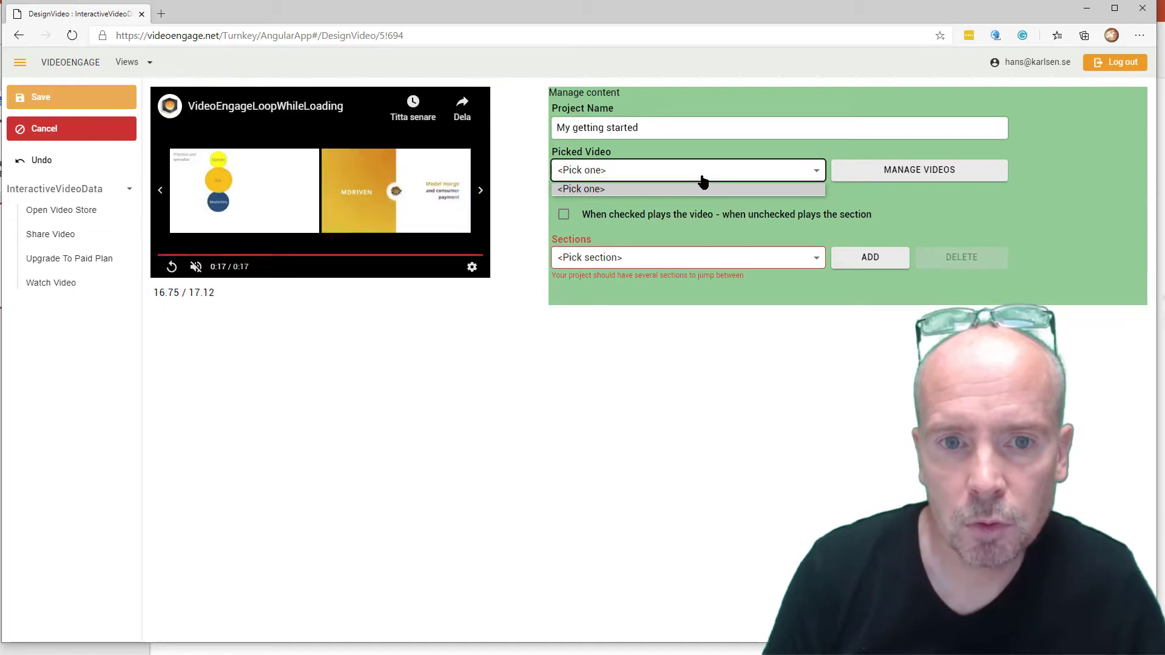
click(704, 180)
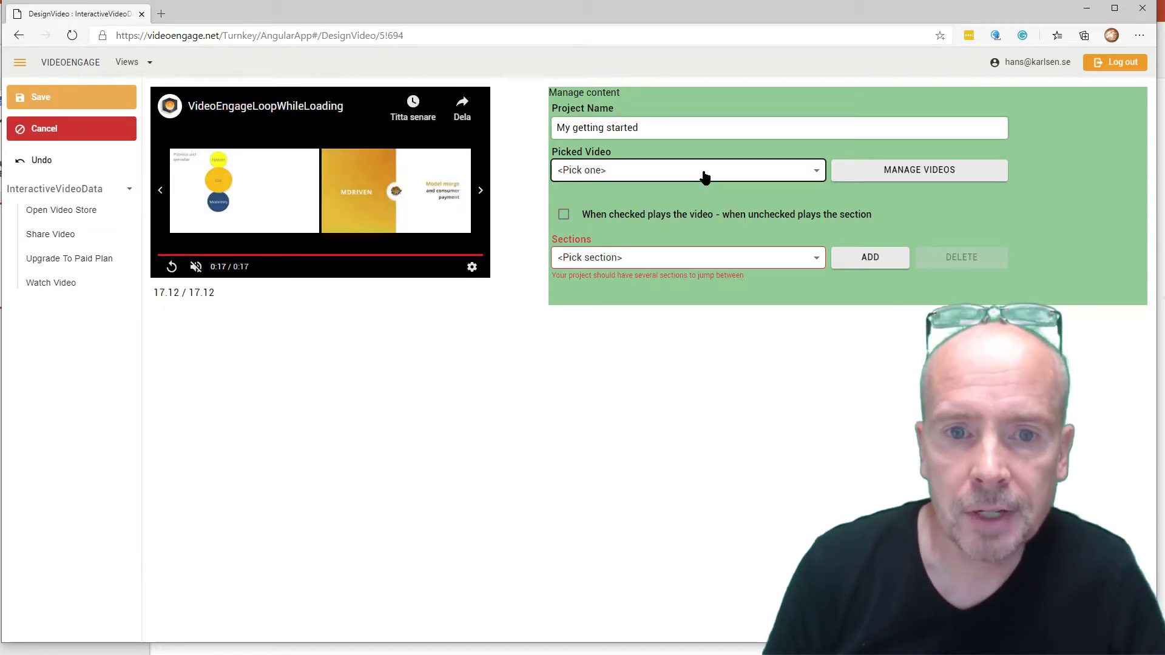
click(952, 177)
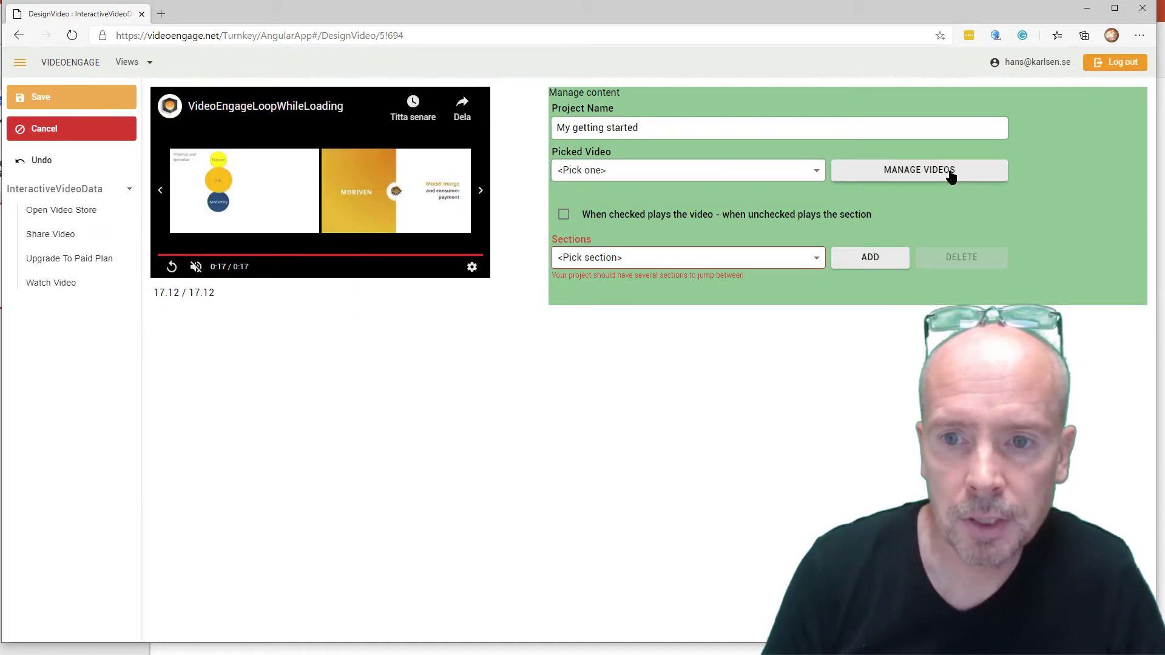
click(78, 100)
click(934, 176)
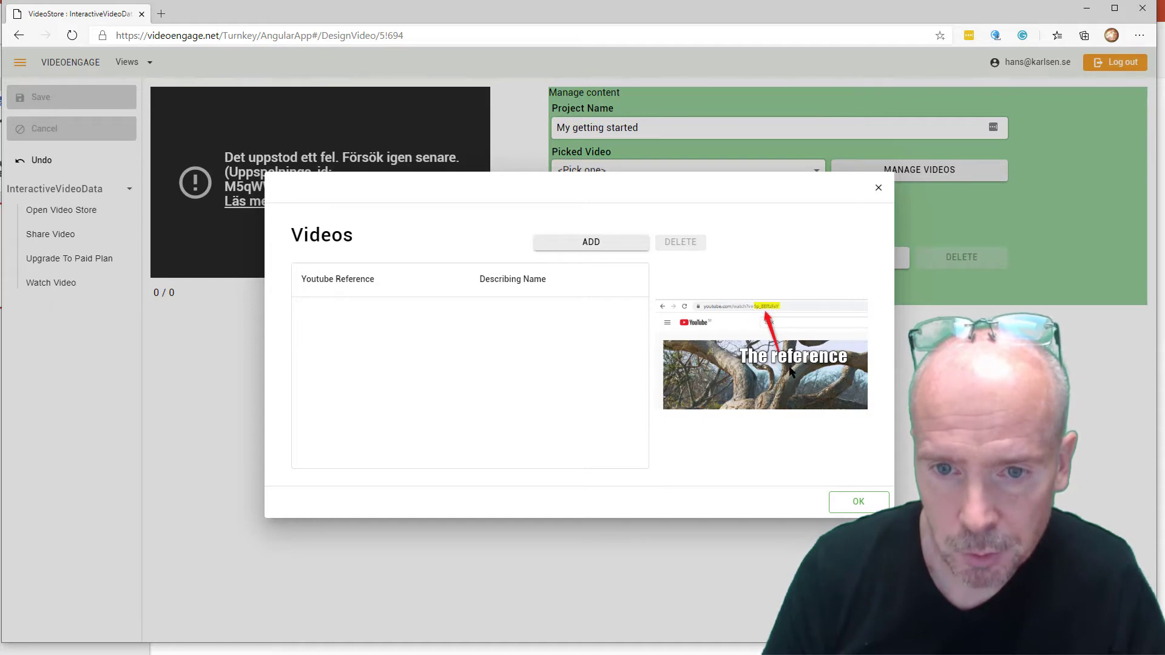
Add a new entry to the project's video list
click(595, 249)
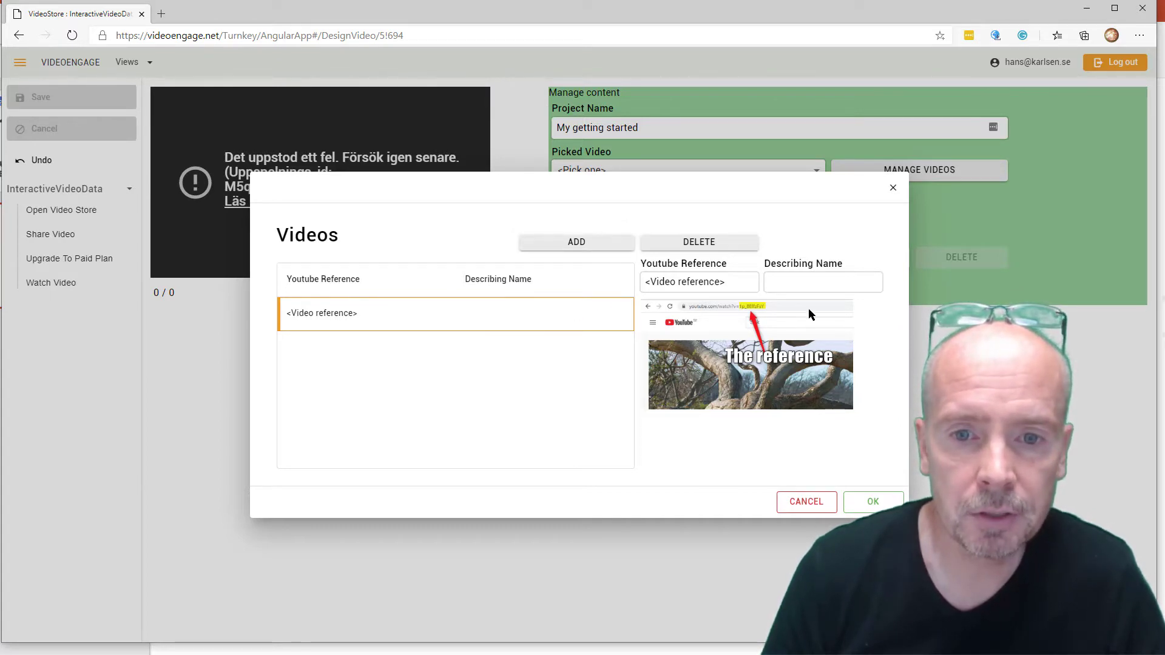
drag(744, 286, 650, 287)
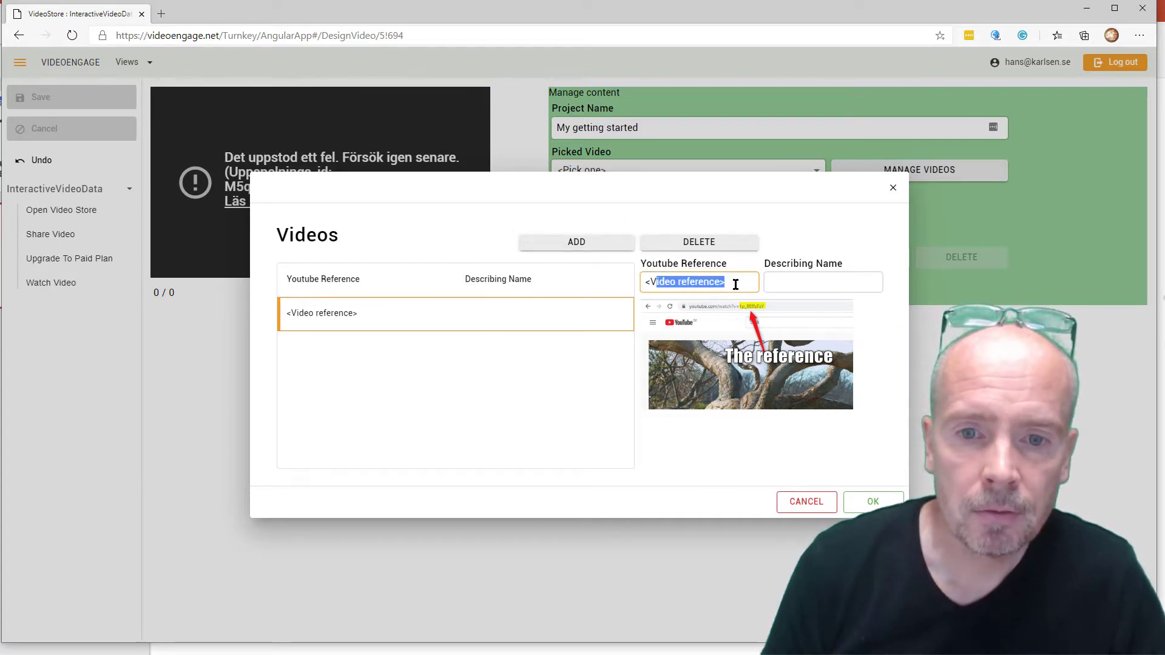
drag(738, 284, 735, 281)
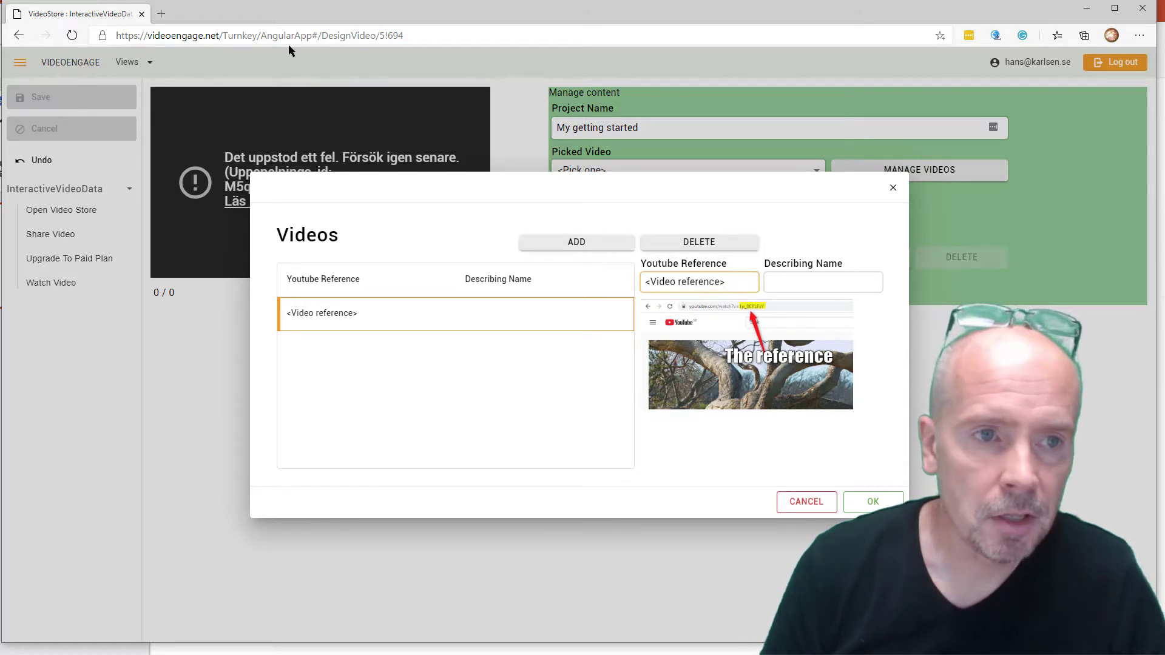
Open youtube.com separately from the project and play the recommended video "Cat on memory foam"
click(161, 14)
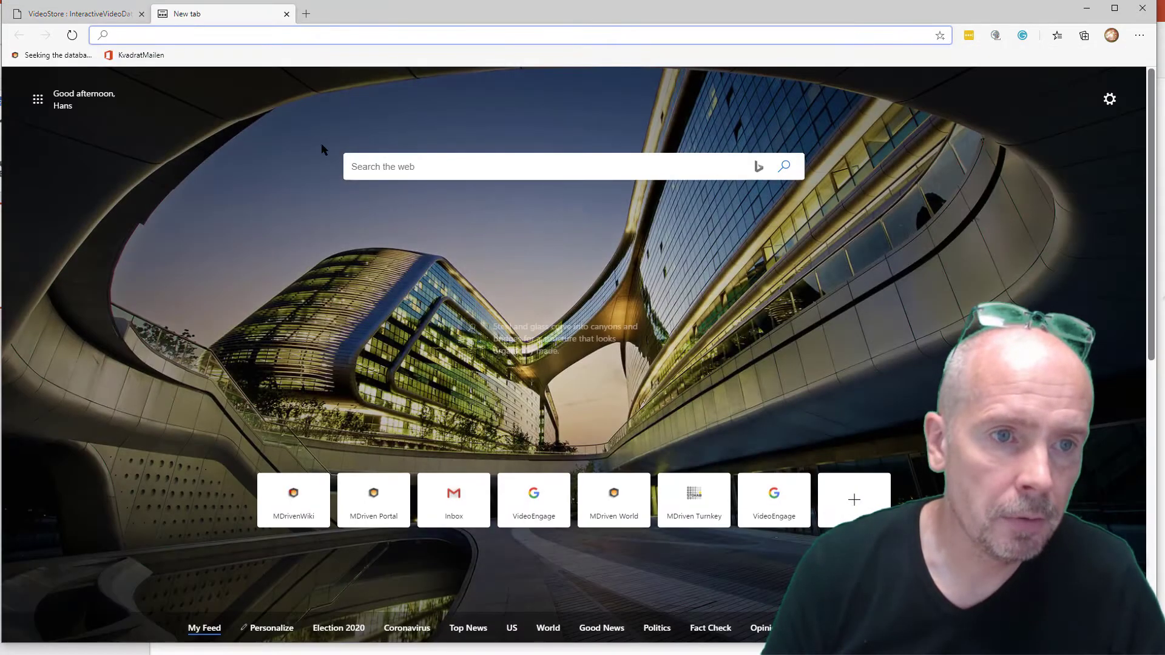
text(youtube.com)
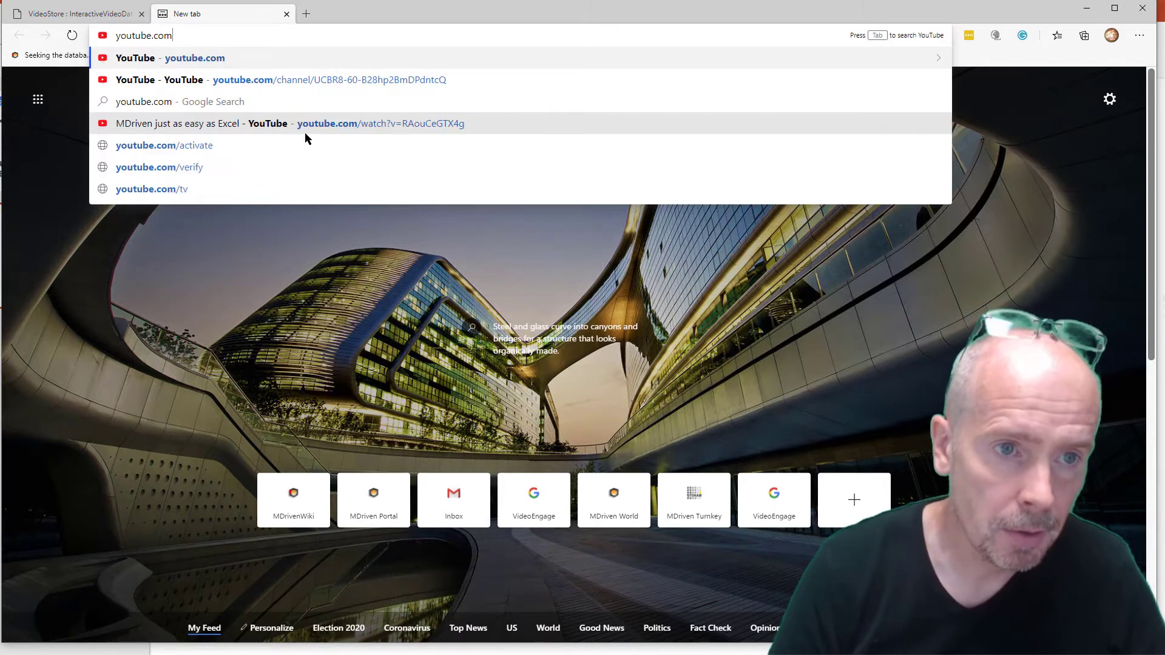
key(Return)
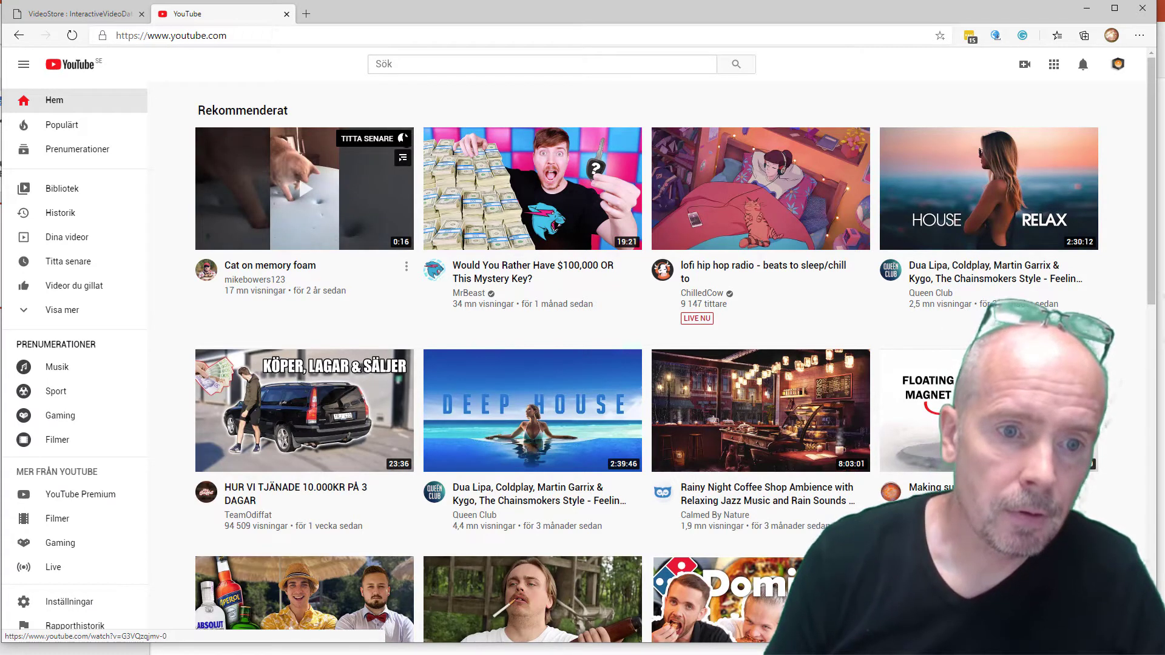
click(261, 268)
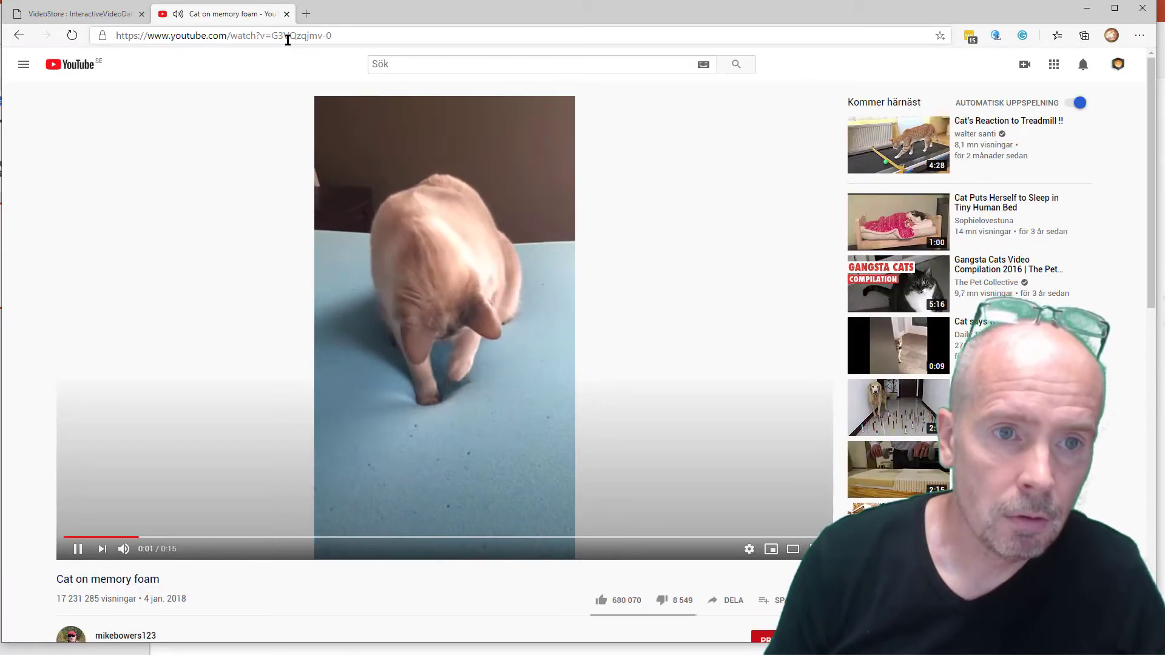
Copy the video reference G3VQzqjmv-0 from the YouTube address into the new entry's Youtube Reference
double_click(287, 37)
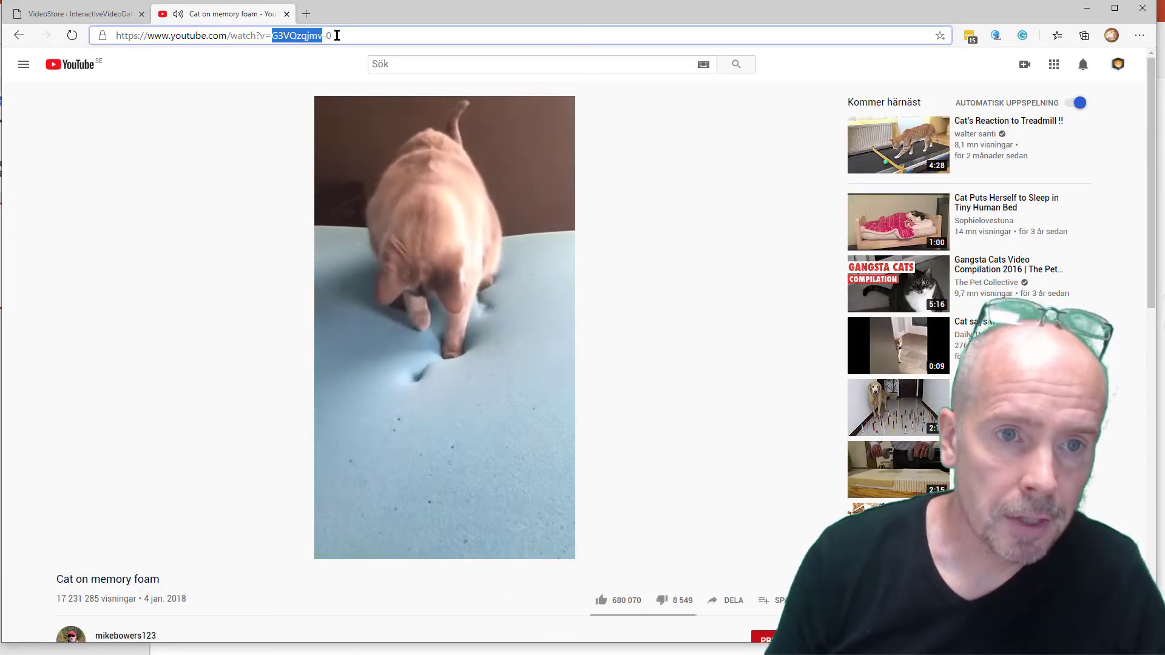
shift+click(338, 38)
key(ctrl+c)
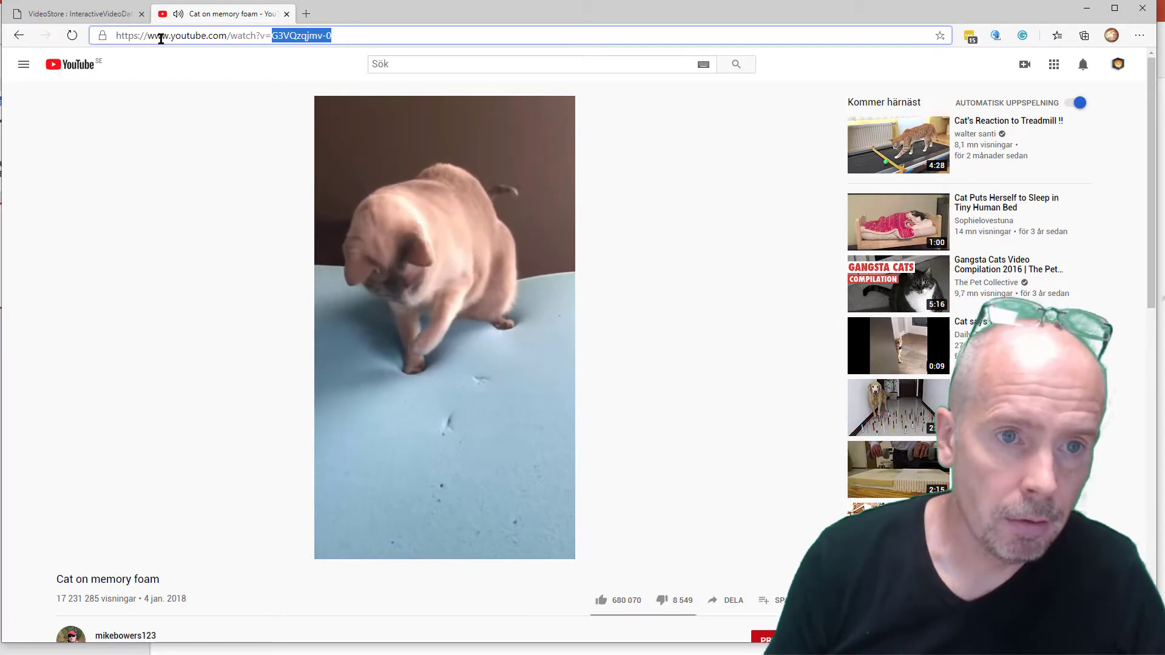
click(97, 16)
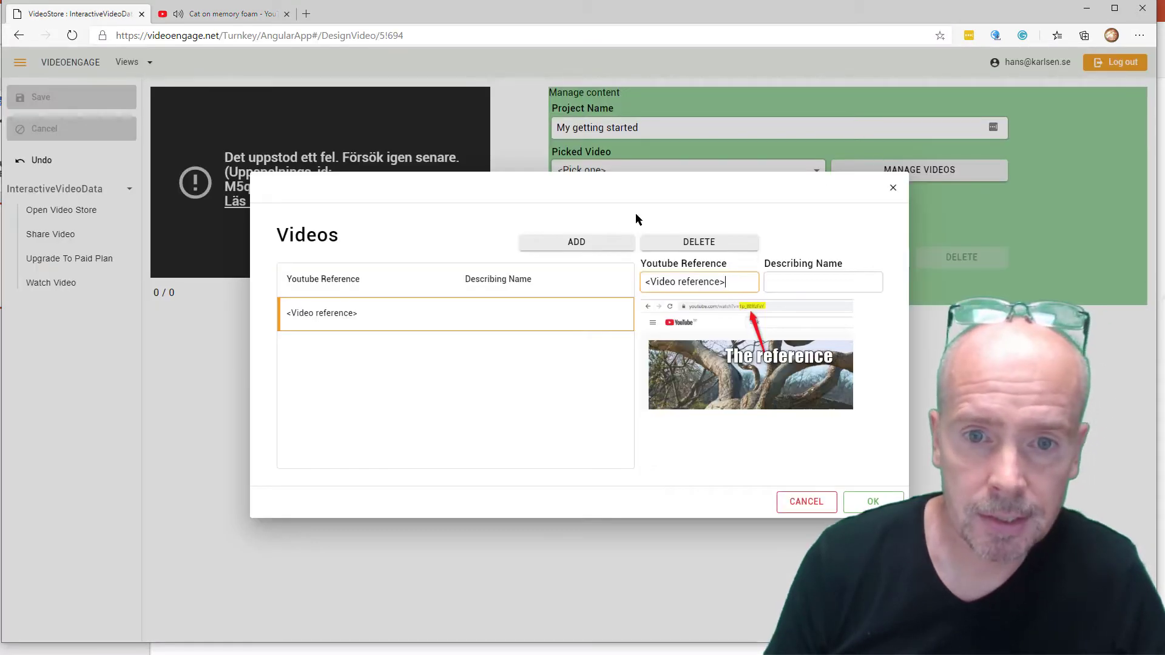
triple_click(736, 289)
key(ctrl+v)
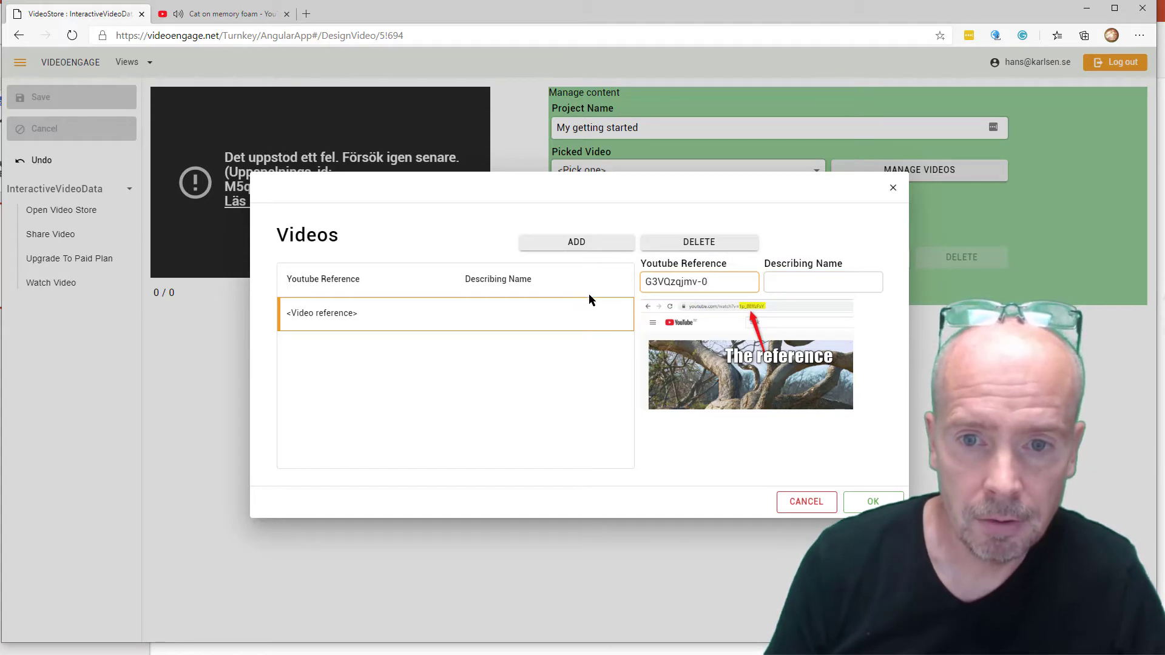
Give the video entry the describing name "Cat on foam"
key(Tab)
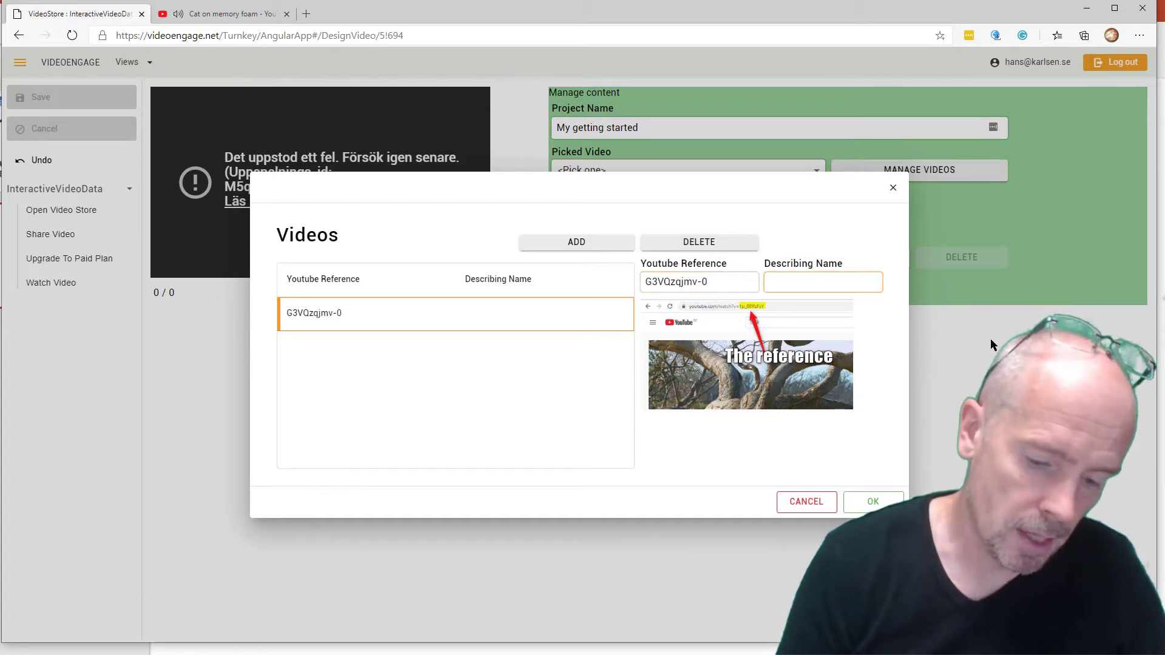
text(Cat on foam)
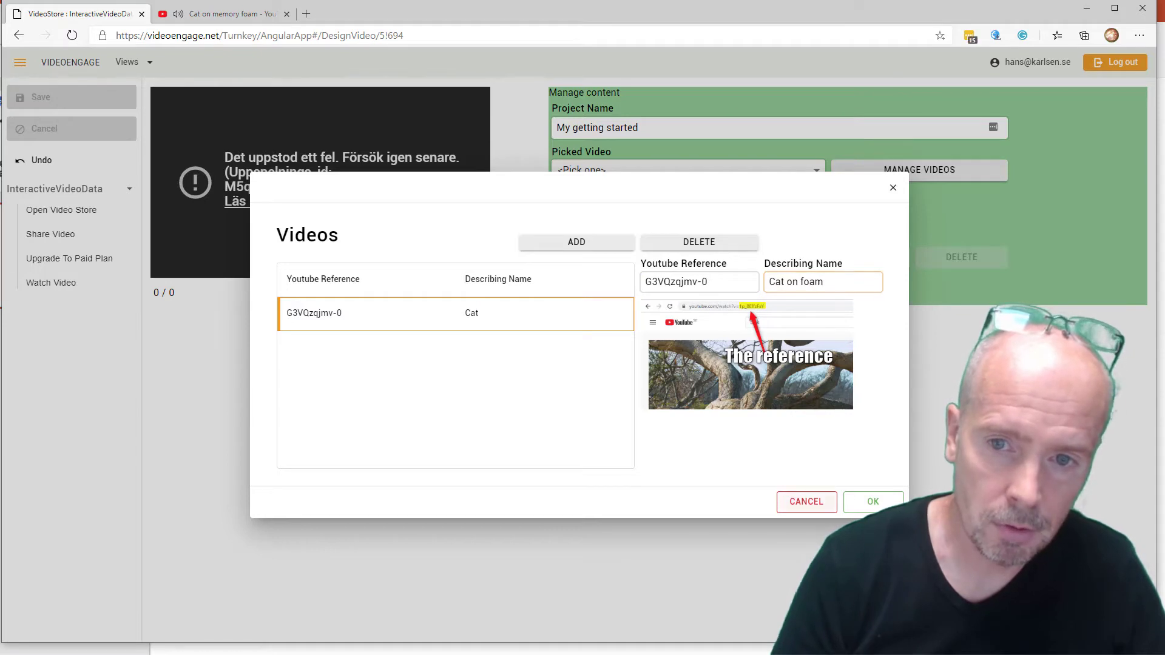
key(Tab)
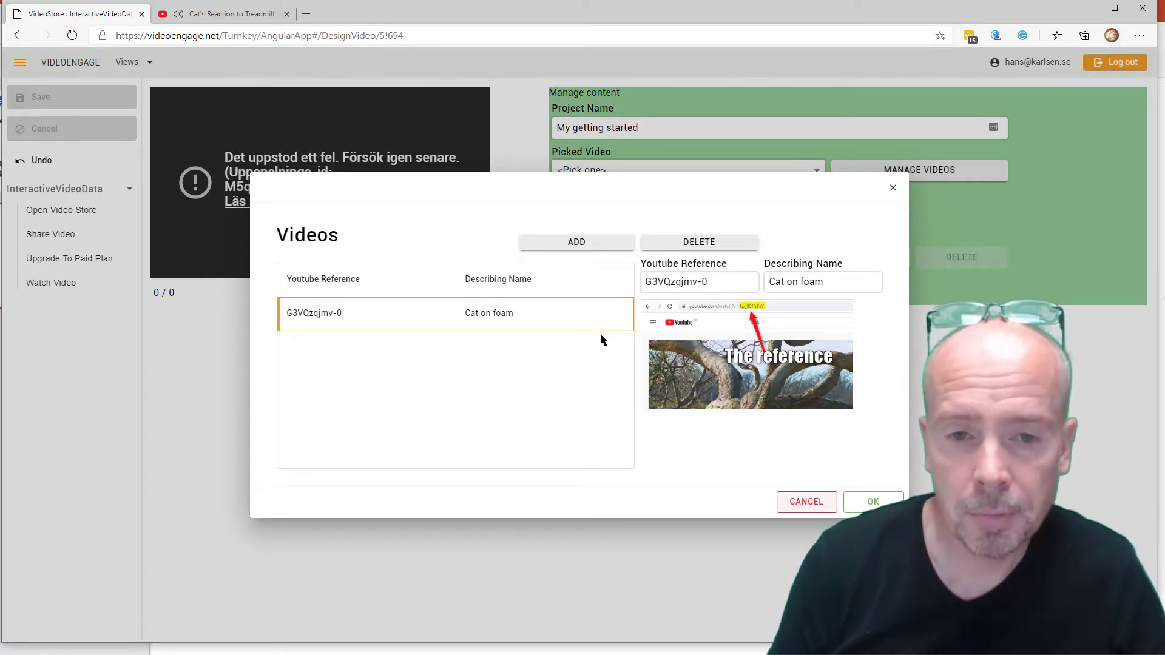
Add a second entry to the project's video list and play the recommended cat-training video "How I Trained My Cats" on YouTube
click(597, 249)
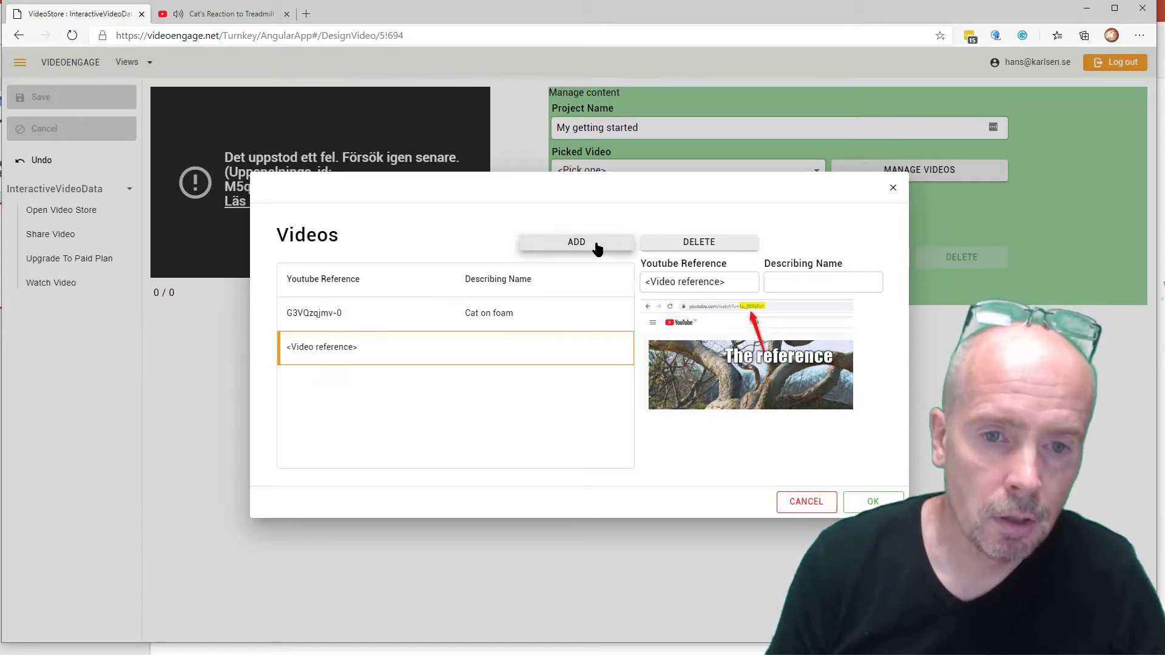
key(alt+Tab)
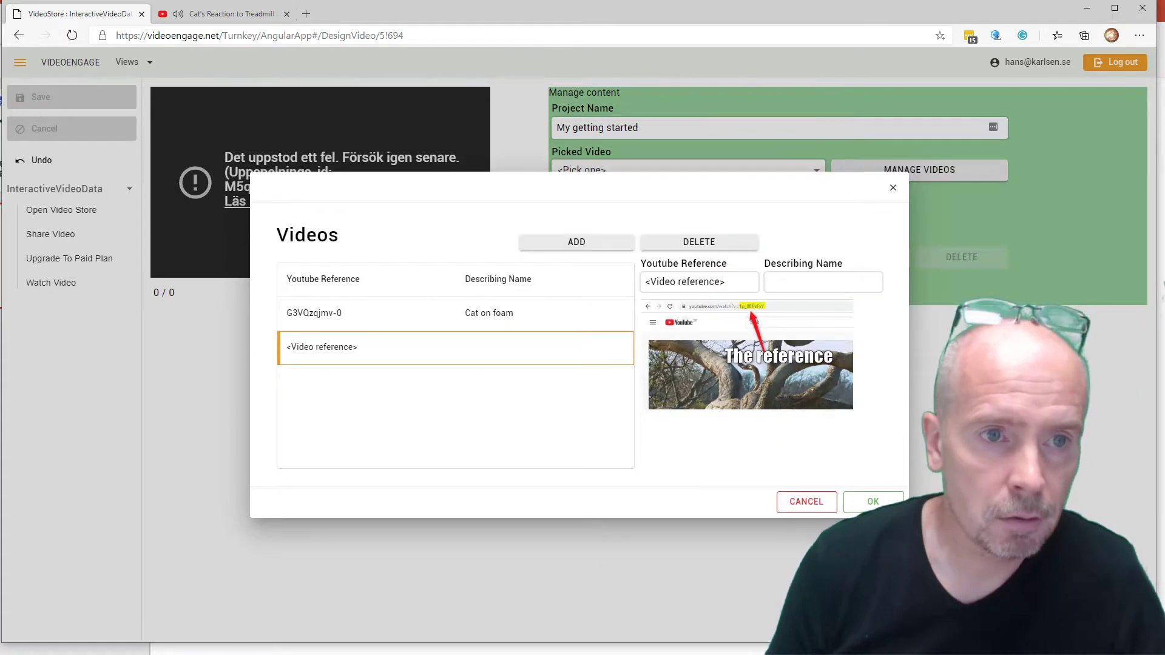
click(242, 15)
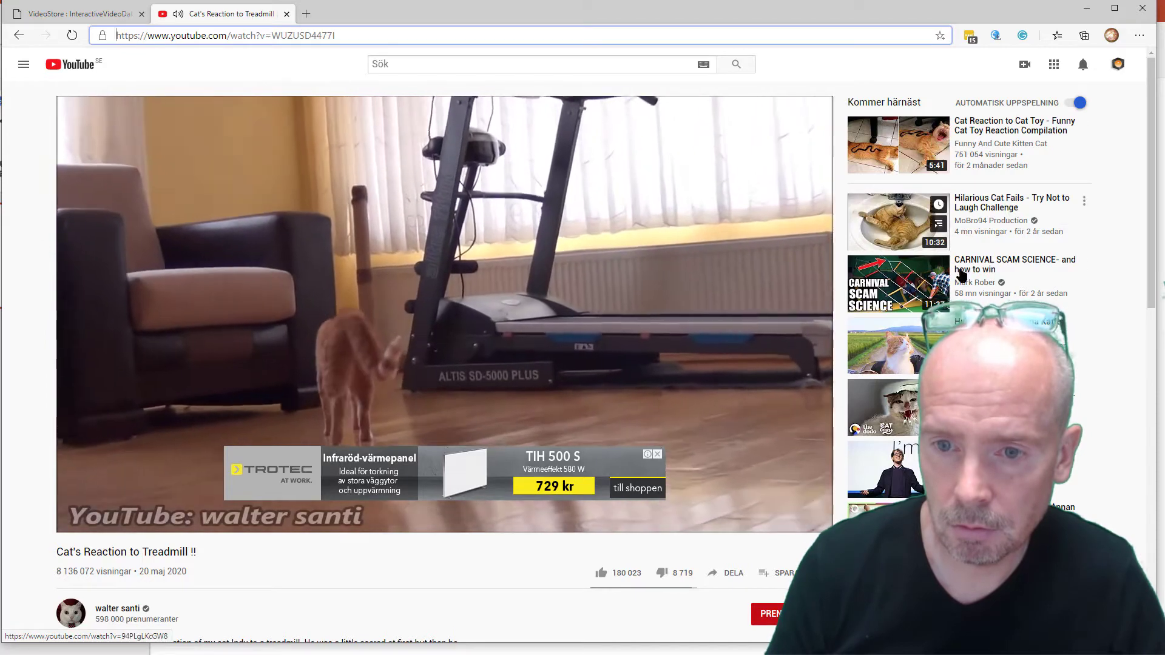
click(889, 346)
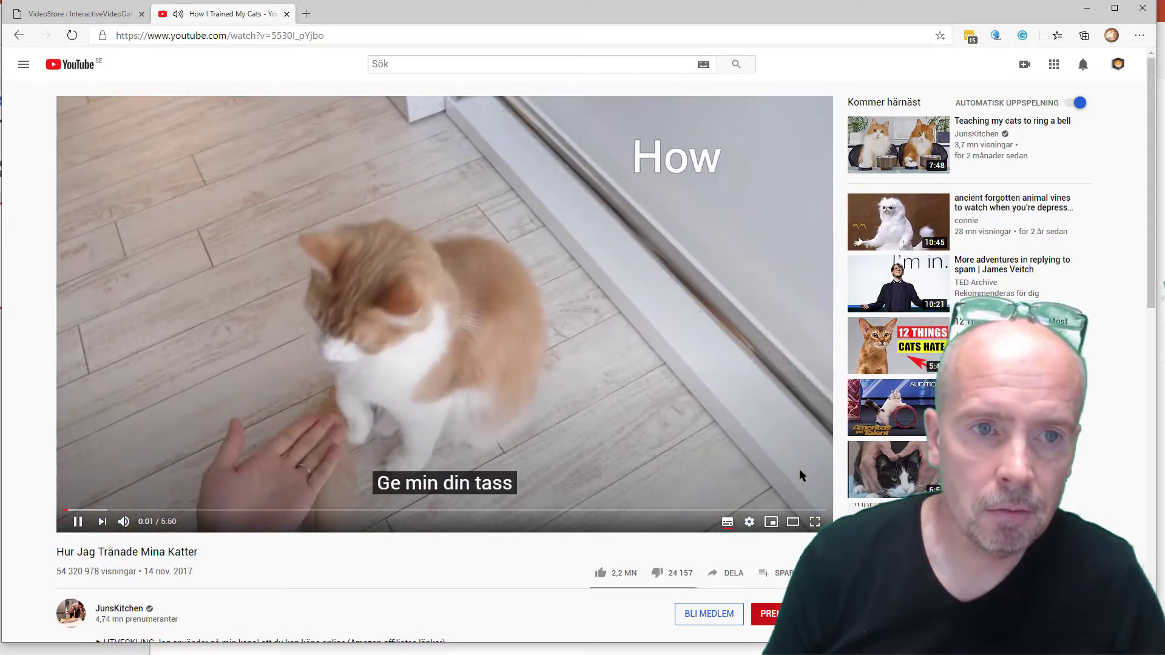
Copy the video reference 5530I_pYjbo from the YouTube address into the new entry's Youtube Reference
click(292, 37)
click(274, 35)
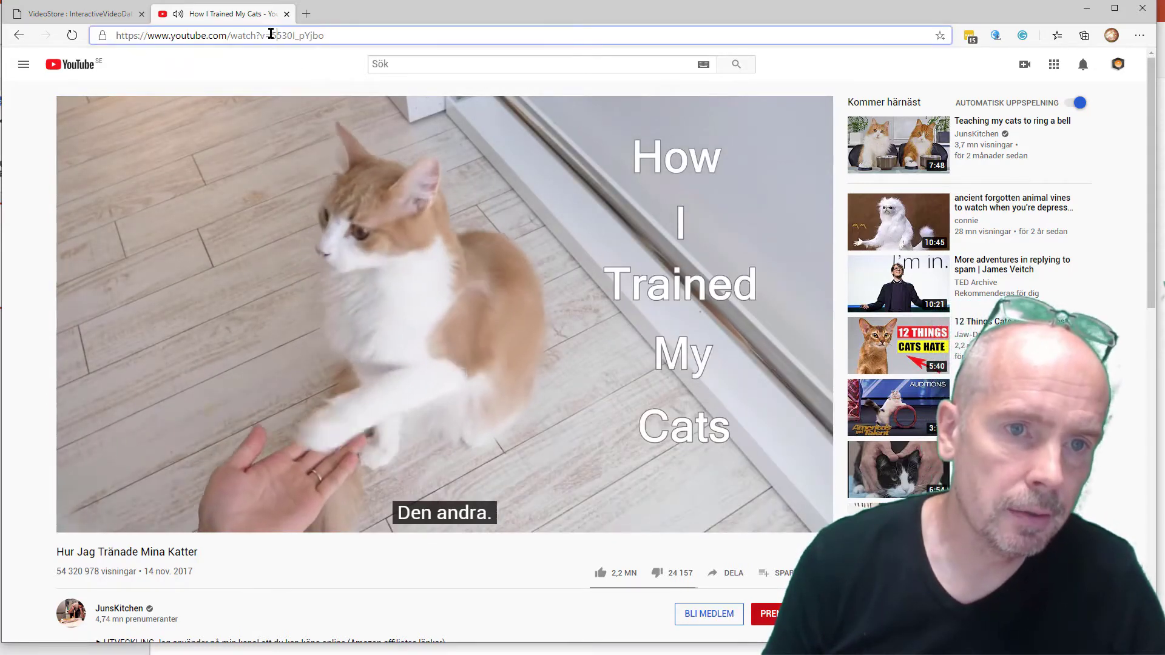
drag(273, 35, 346, 35)
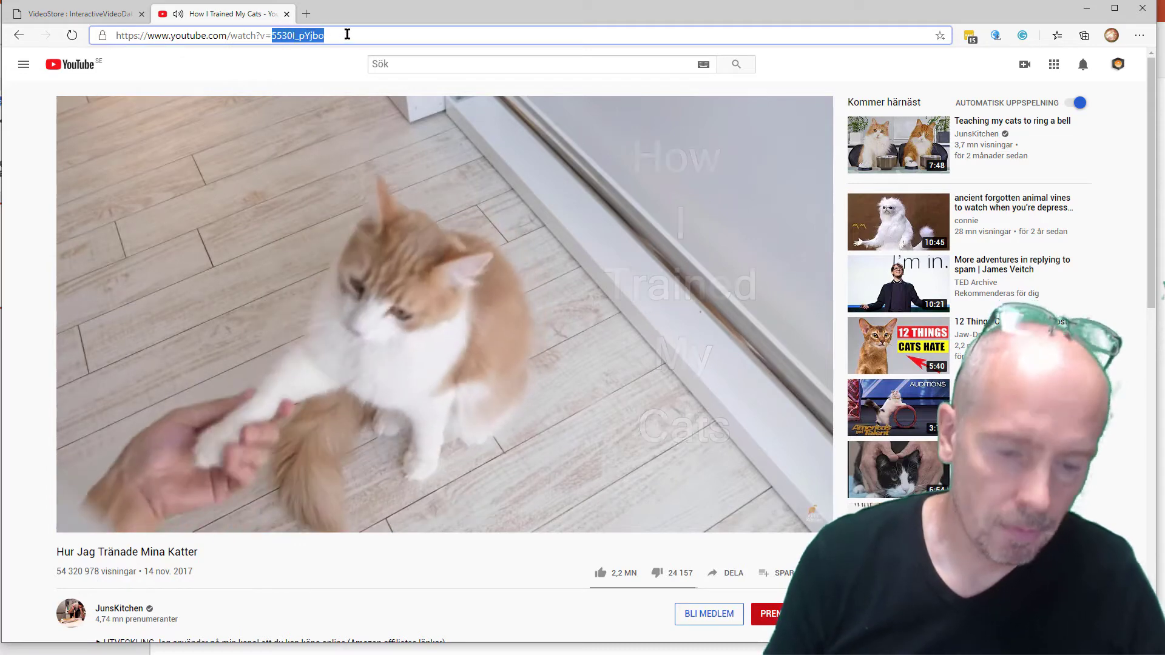
click(98, 15)
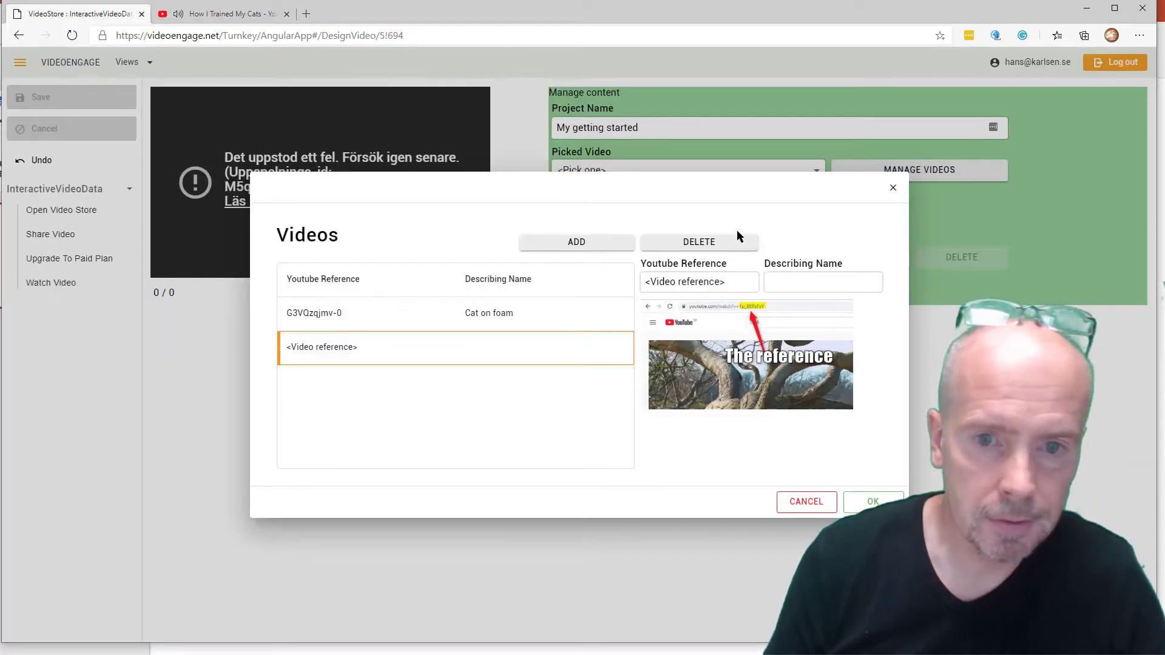
click(815, 282)
triple_click(735, 282)
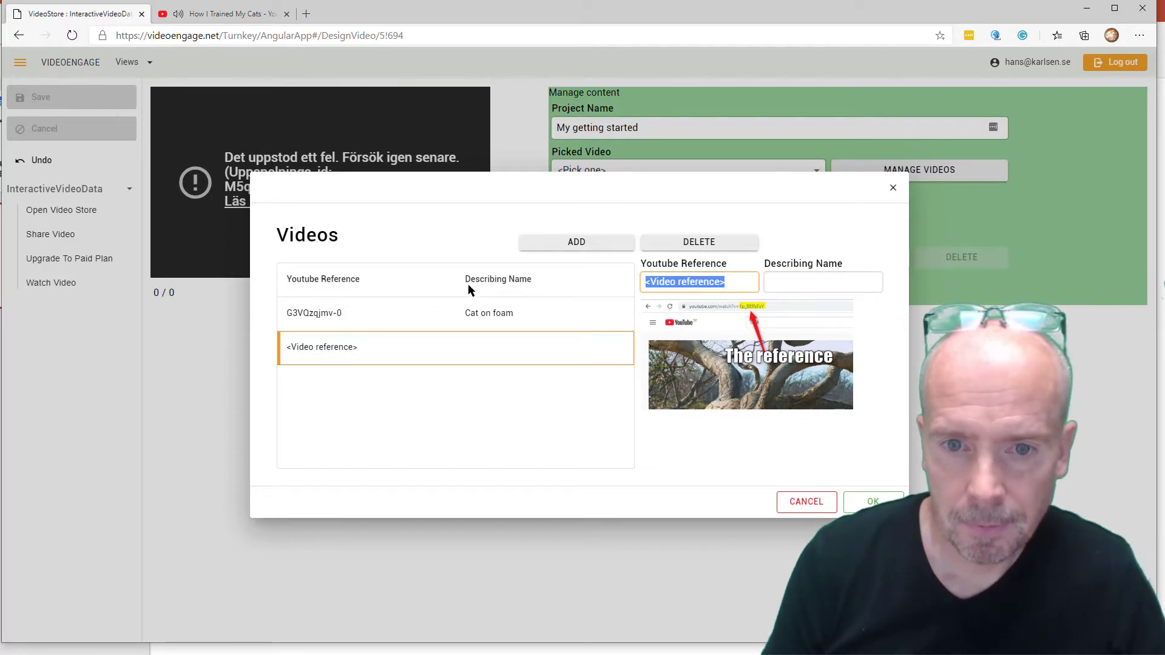
text(5530l_pYjbo)
Give the second video entry the describing name "Trained cat" and accept the video list
click(794, 285)
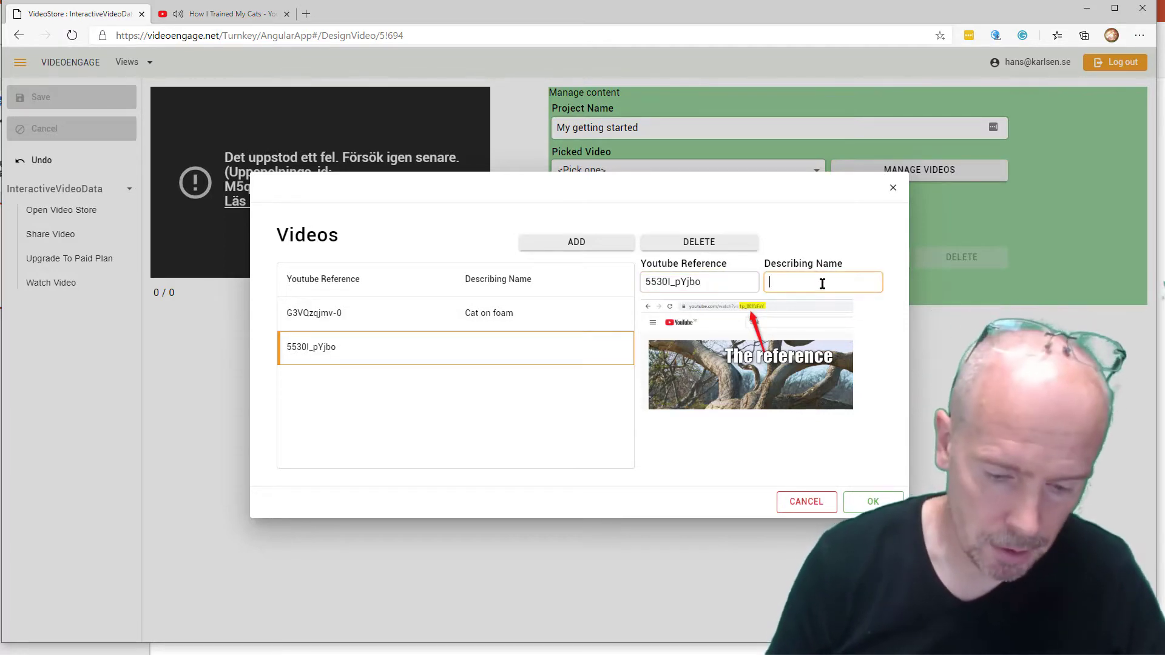
text(Trained)
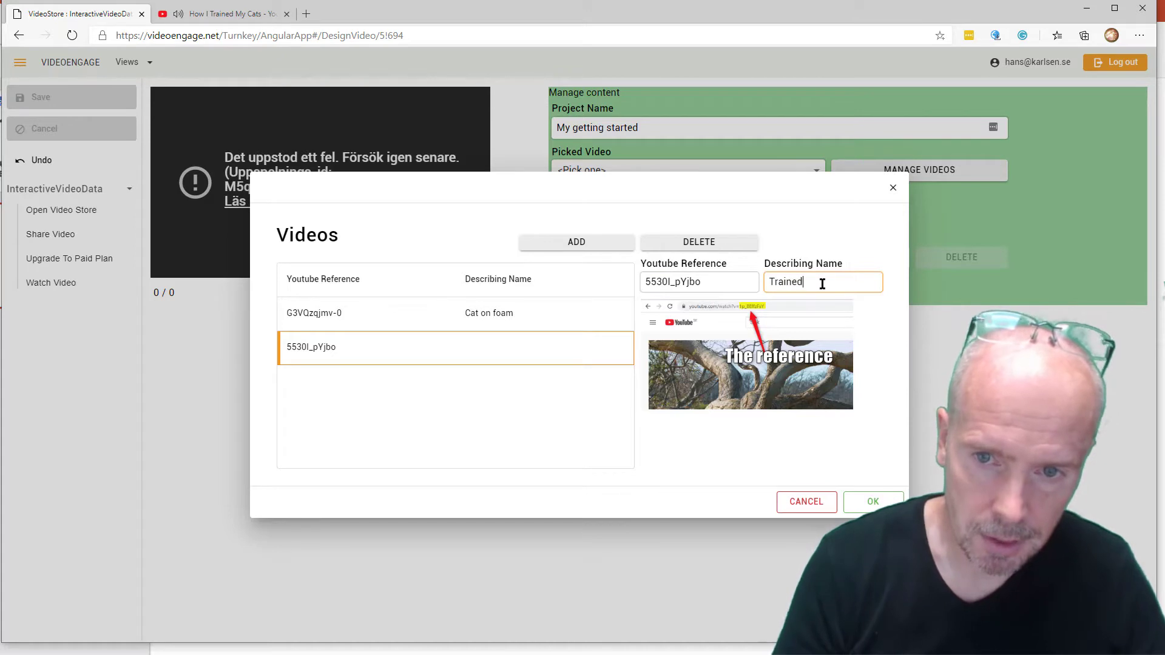
text( cat)
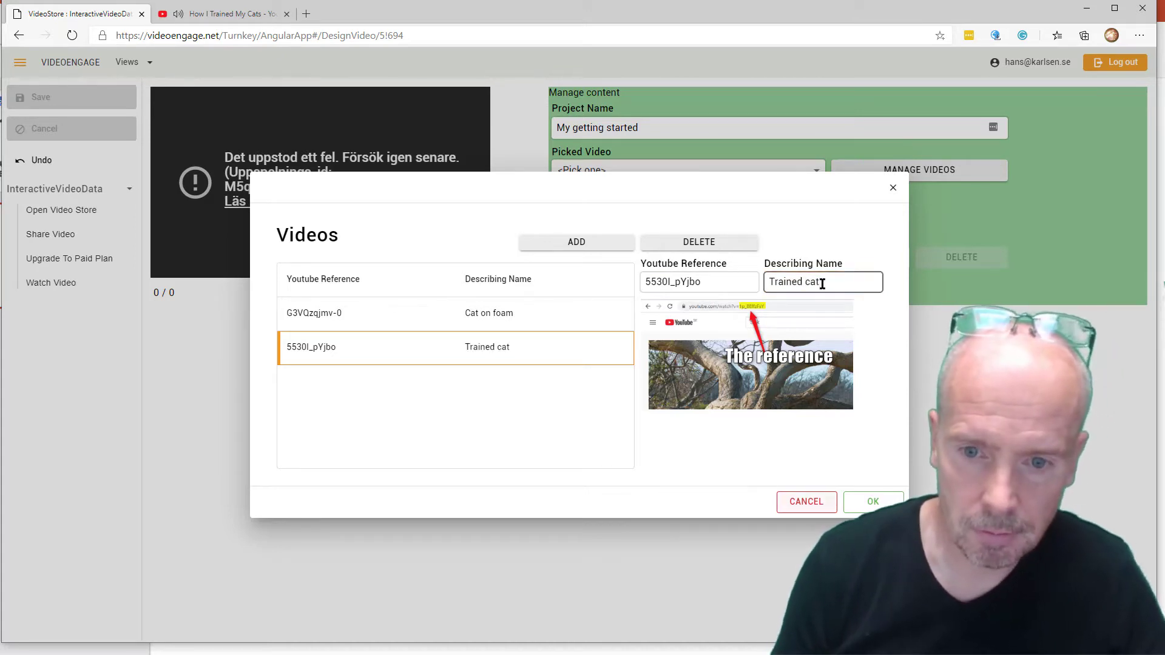
click(881, 501)
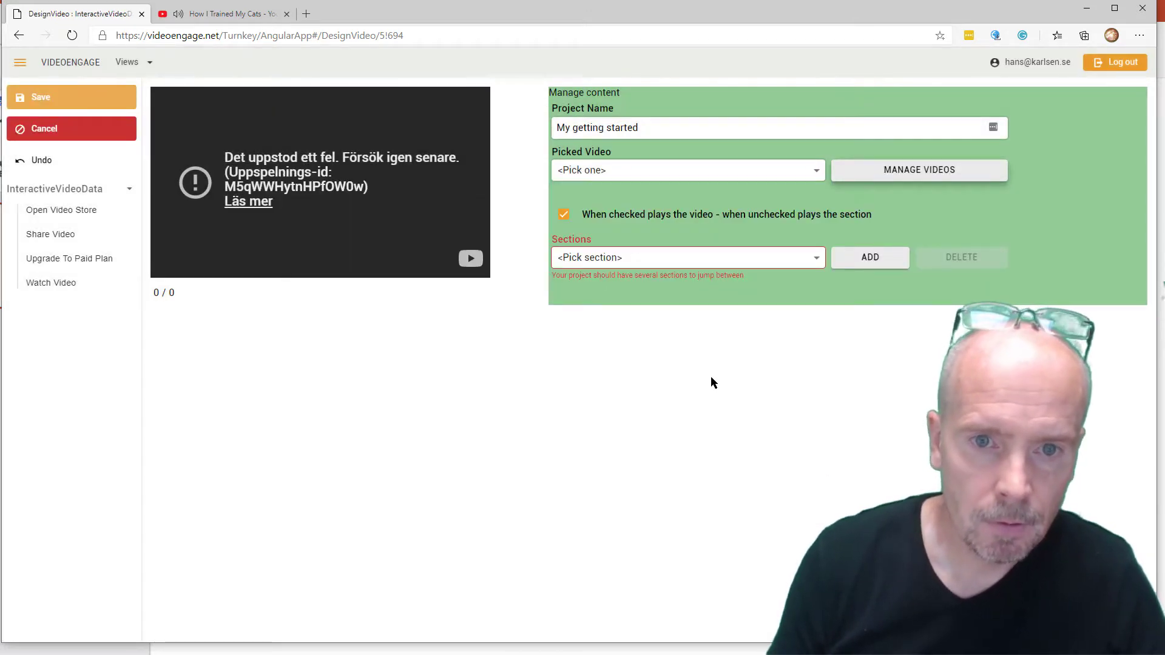
Choose "Cat on foam" as the project's picked video and look at the available sections
click(629, 172)
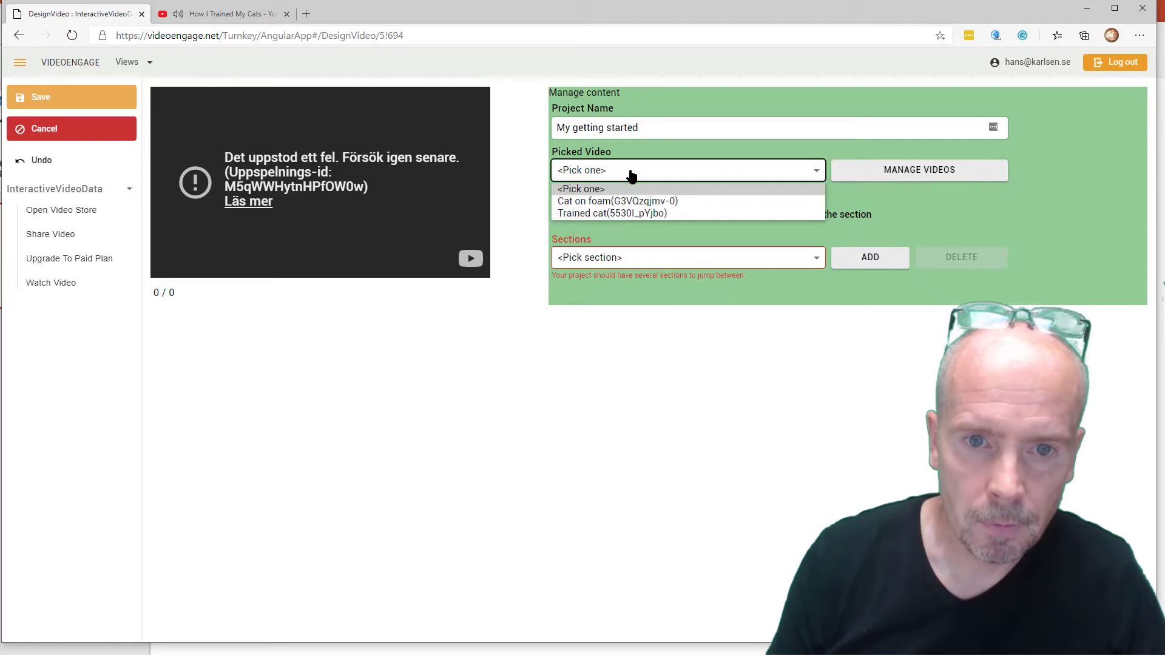
click(613, 201)
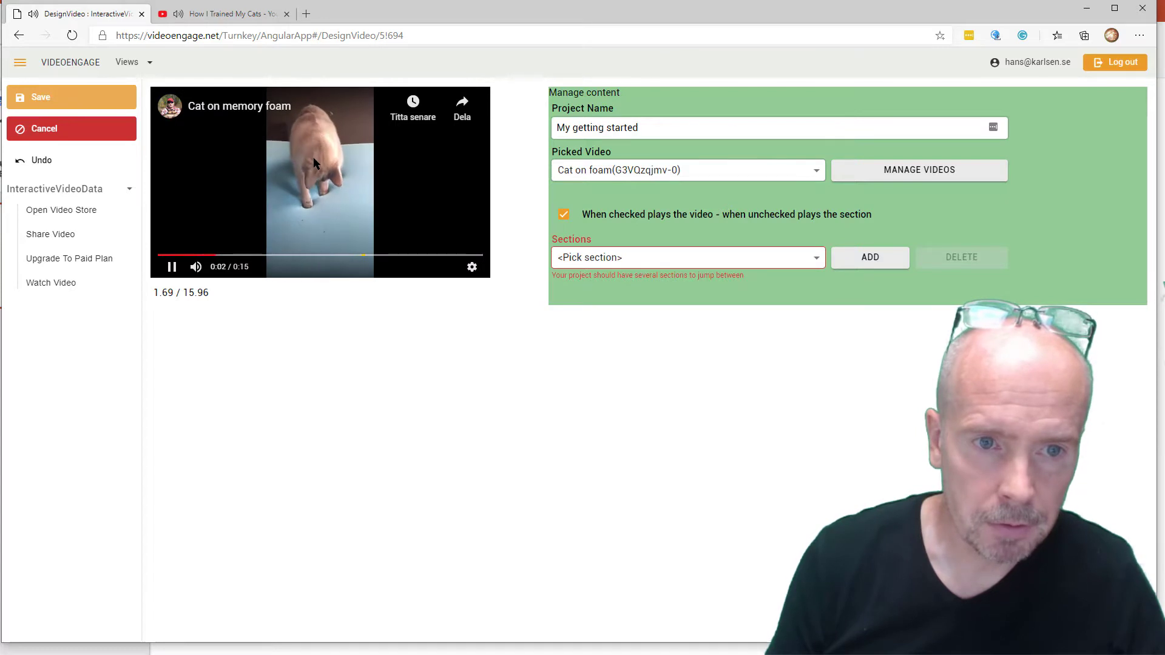
click(680, 261)
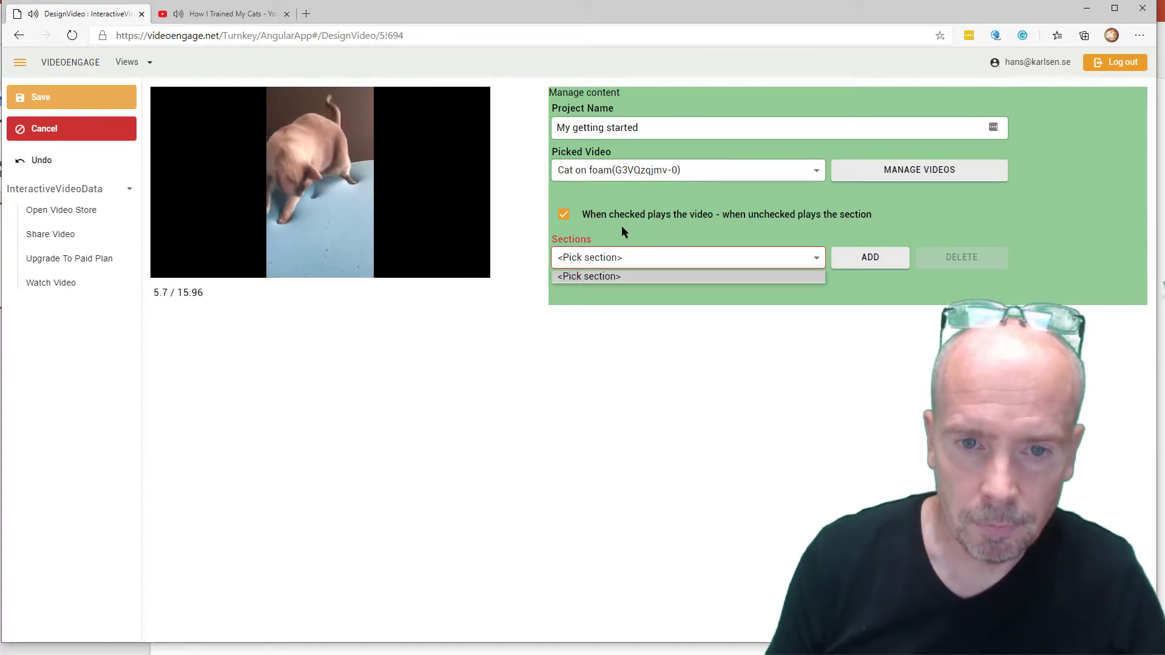
click(615, 262)
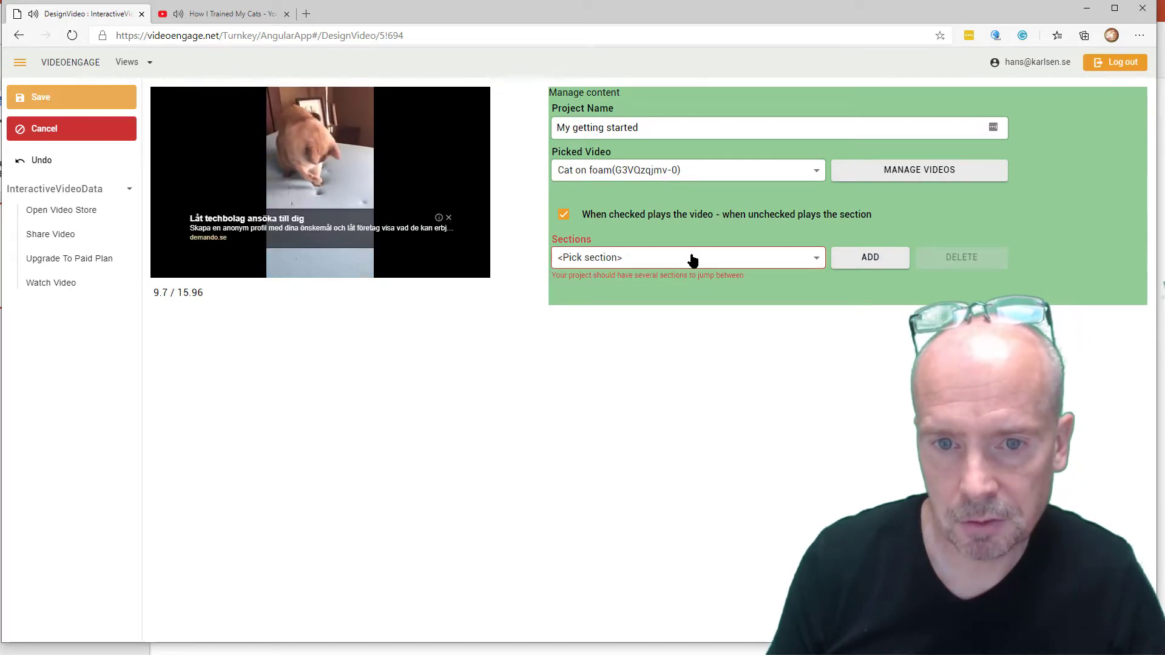
Add a section to the project and name it "Initial"
click(877, 261)
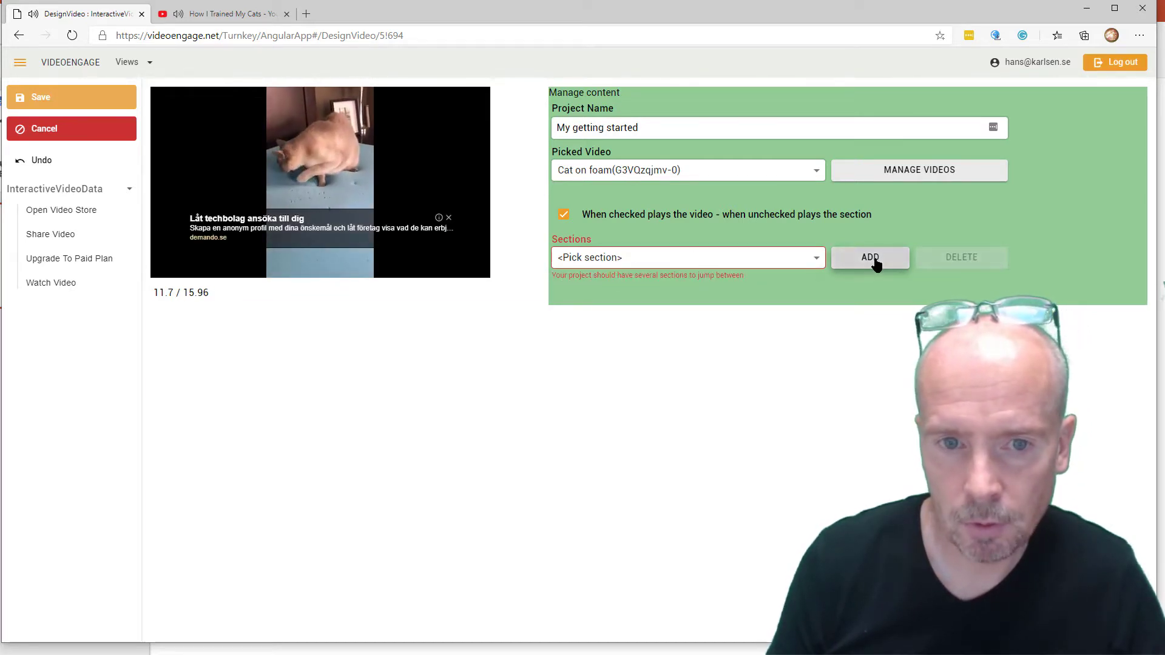
click(618, 264)
click(618, 264)
click(212, 348)
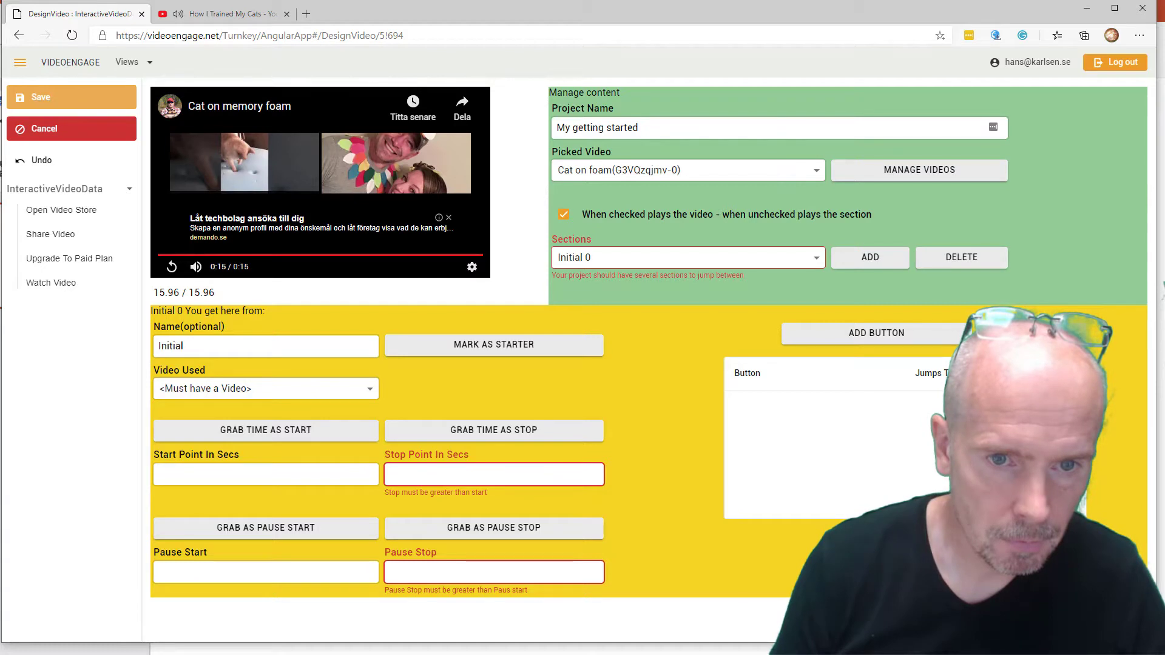
Switch playback from the whole video to the section and save the project
click(573, 212)
click(52, 100)
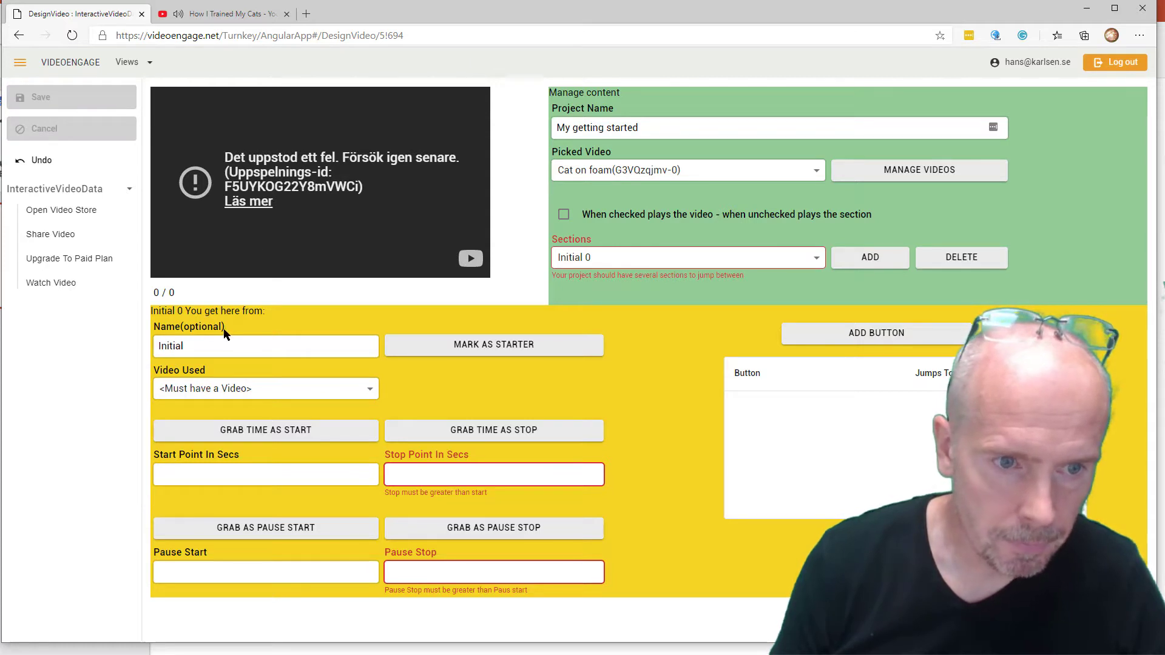
Assign the "Cat on foam" video to the Initial section and grab 3.7 s as start point and 9.71 s as stop point
click(241, 389)
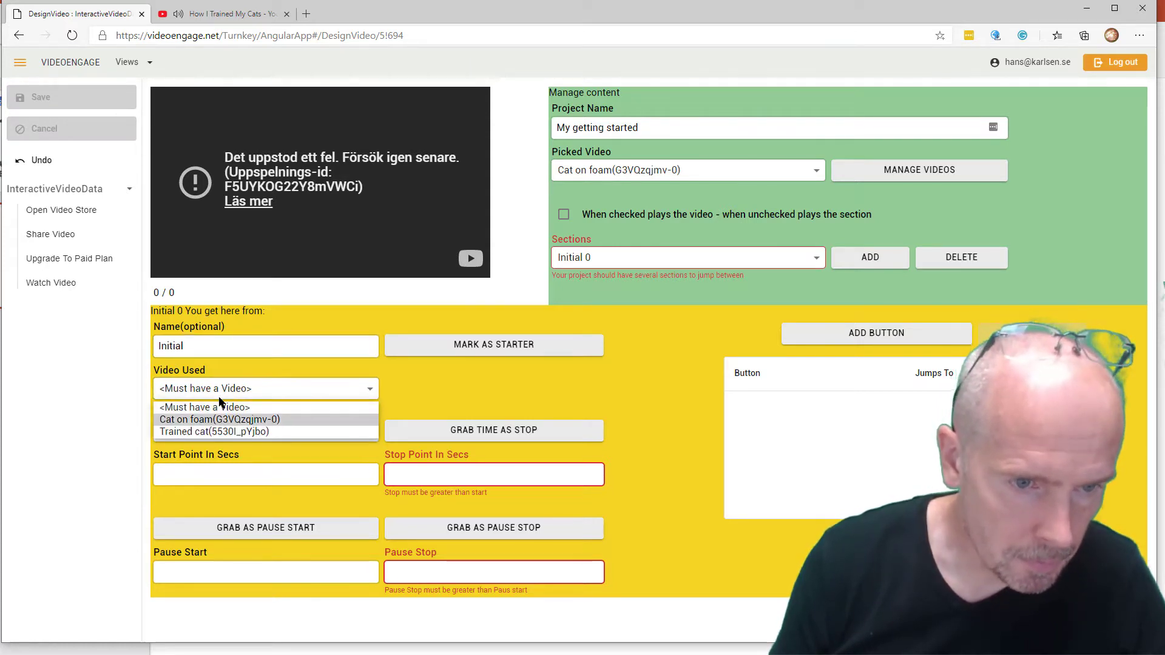
click(203, 337)
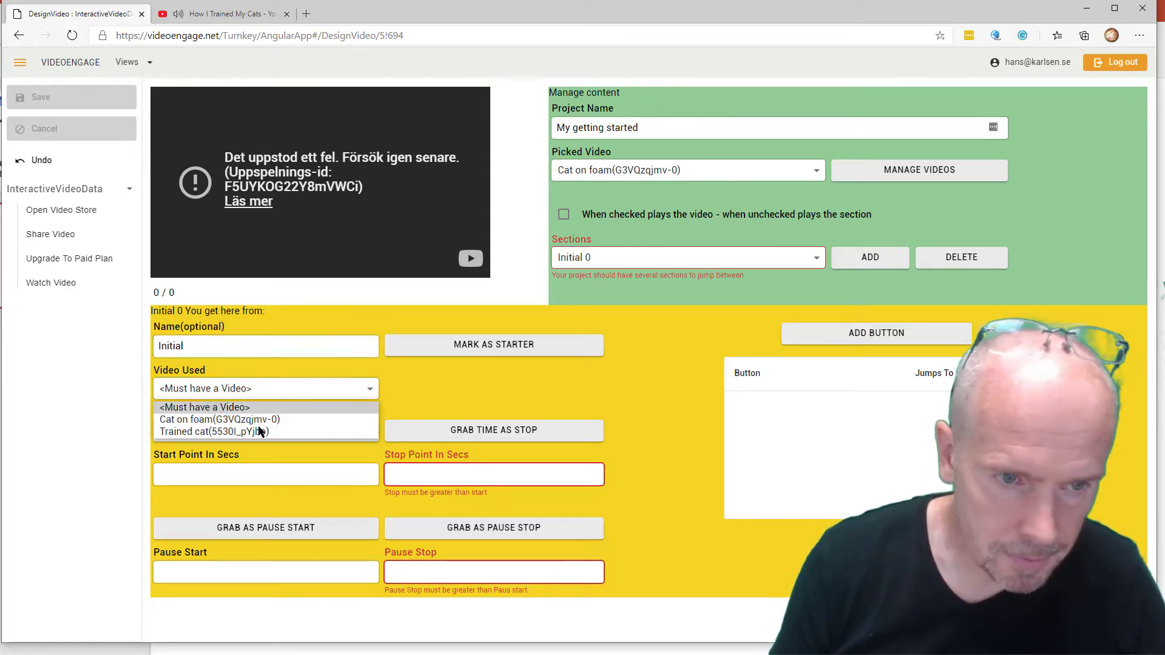
click(202, 421)
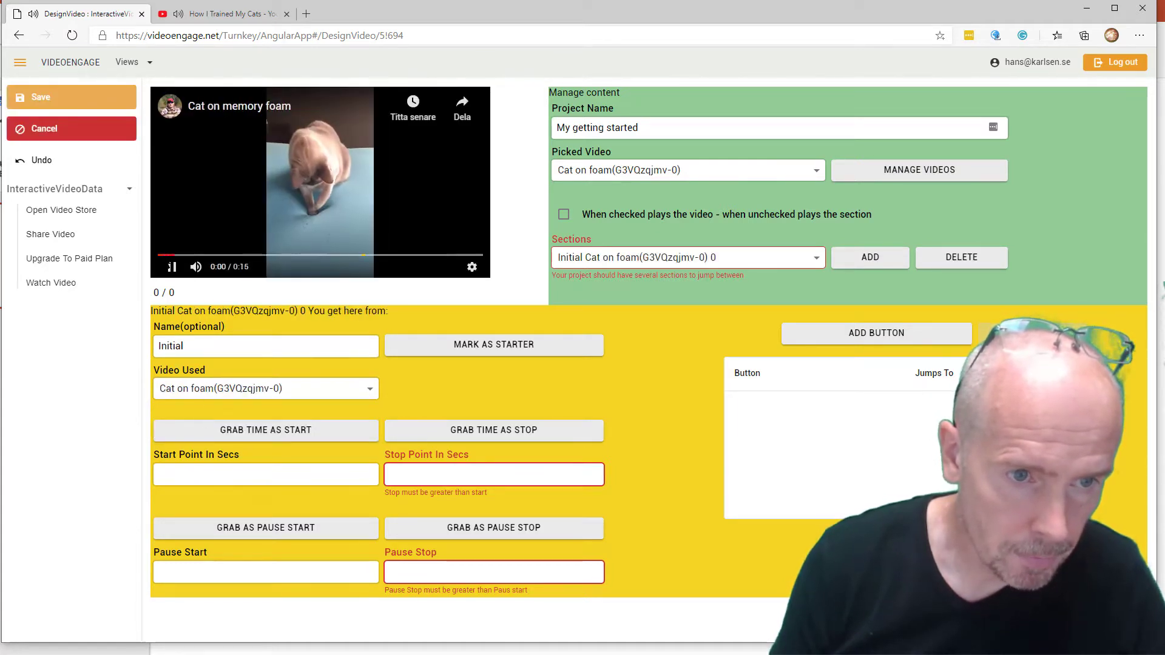
click(214, 430)
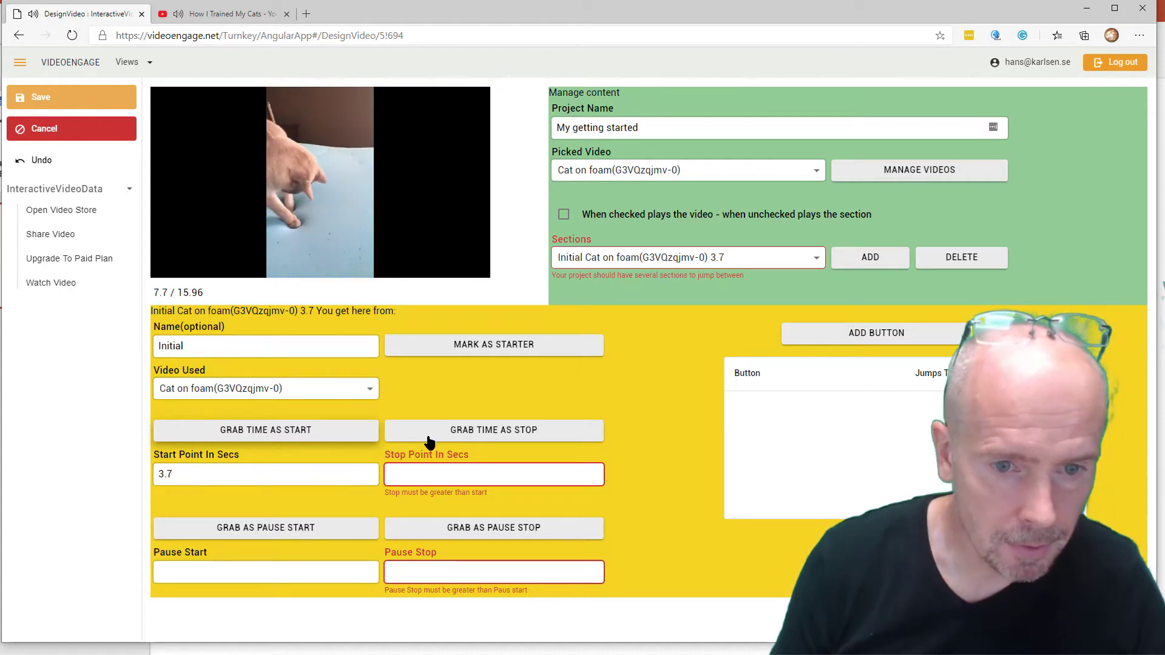
click(457, 431)
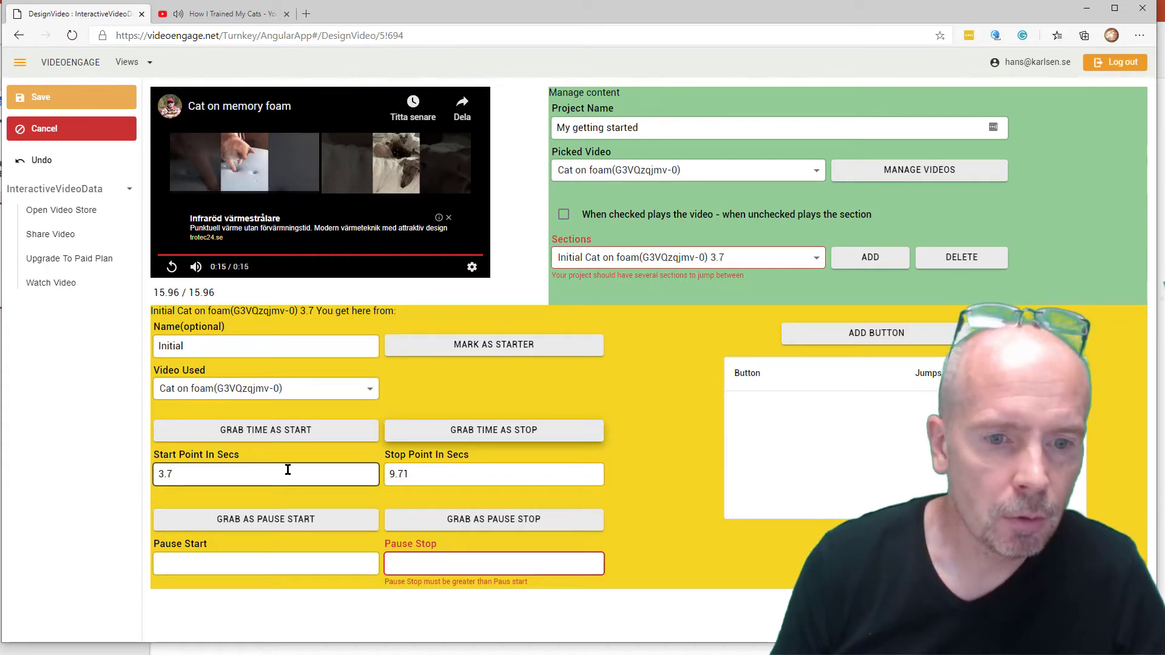
Set the Initial section's pause start to 10 and pause stop to 12, and save the project
double_click(427, 471)
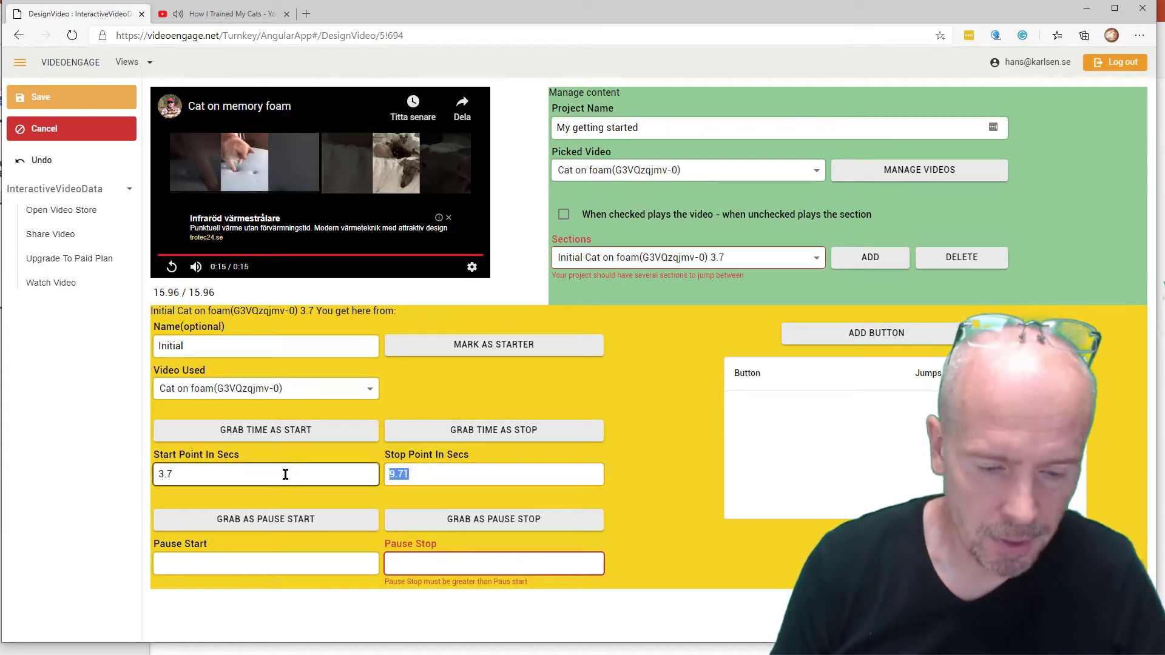
click(213, 558)
text(10)
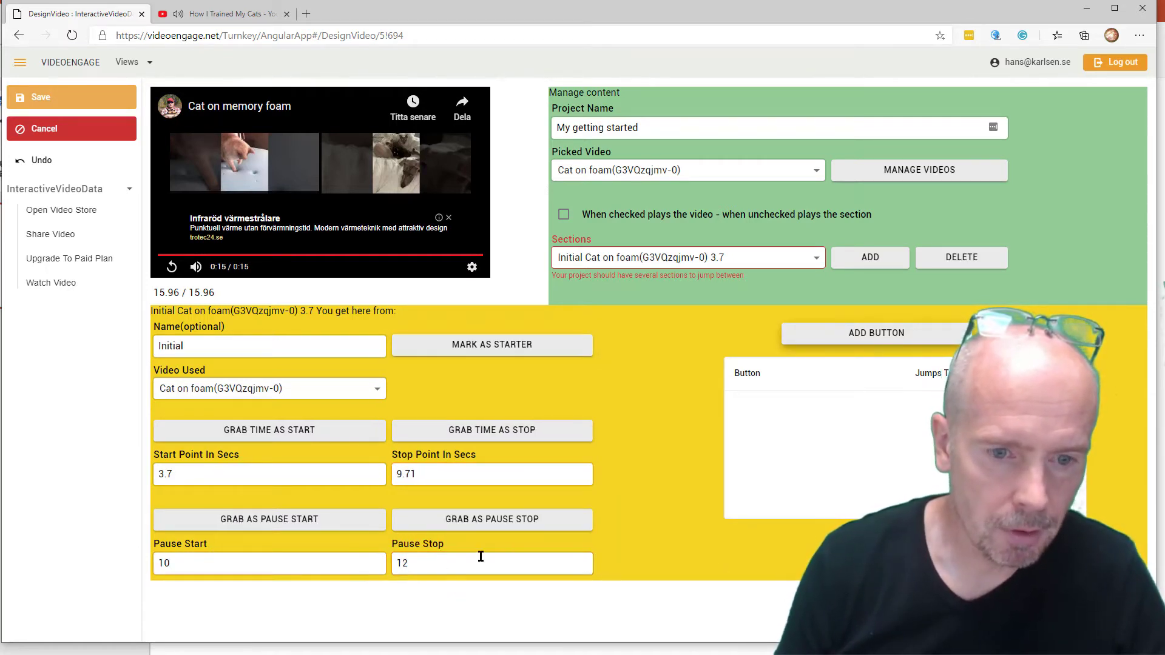
click(219, 357)
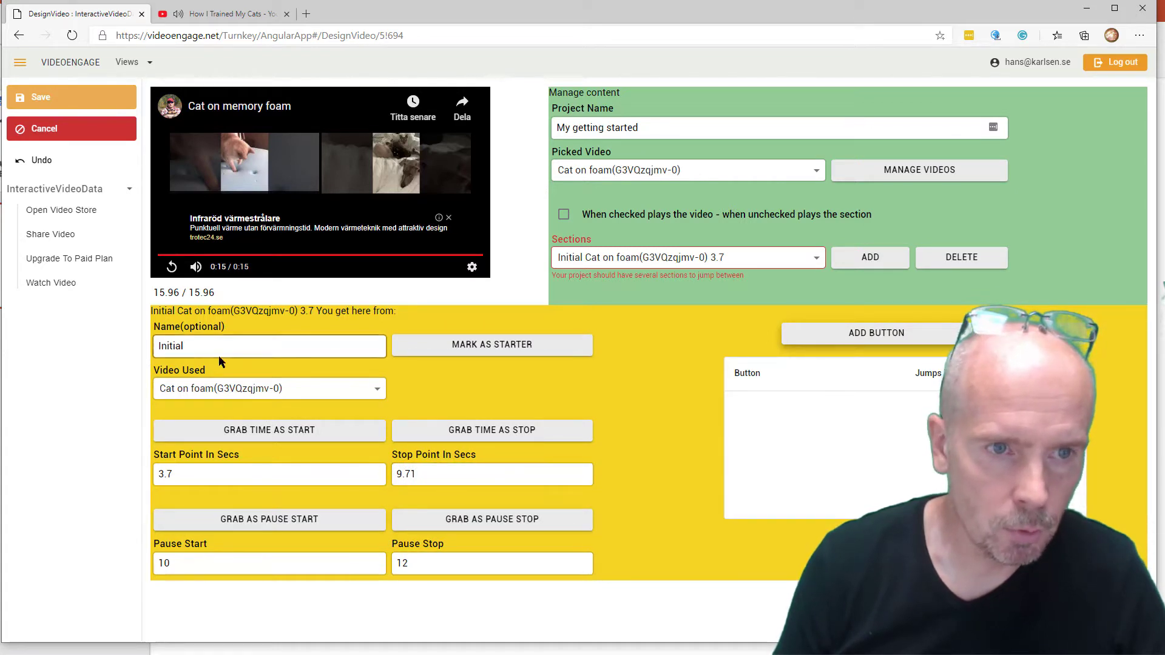
click(55, 99)
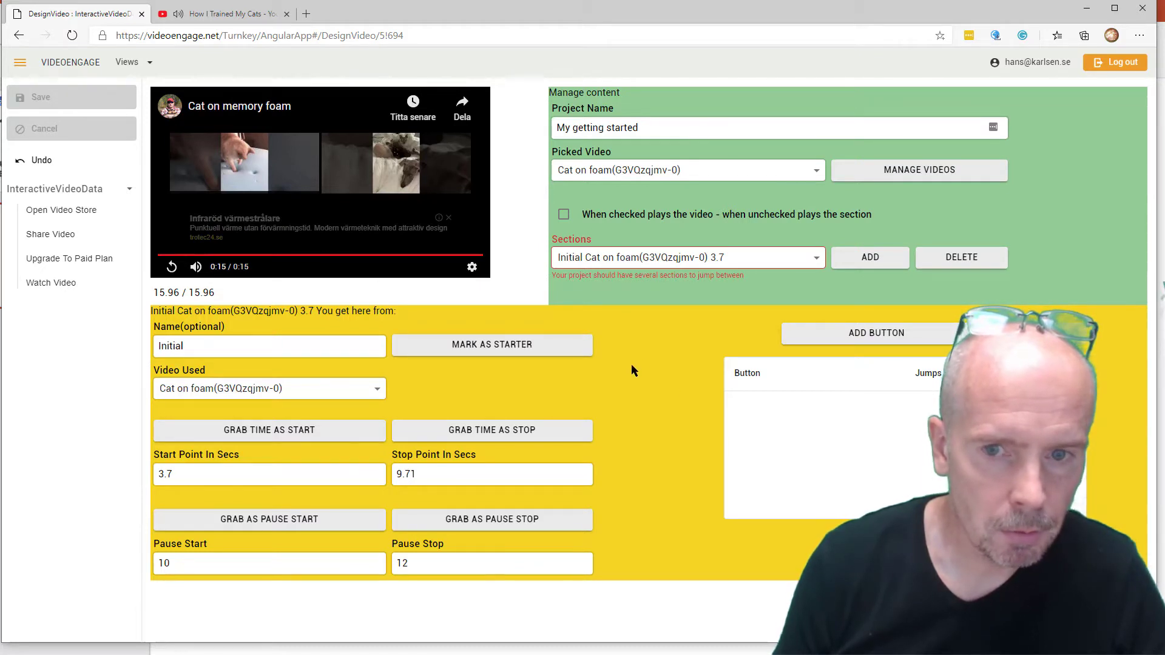
Reselect the Initial section to replay it and check its pause start and pause stop
click(641, 267)
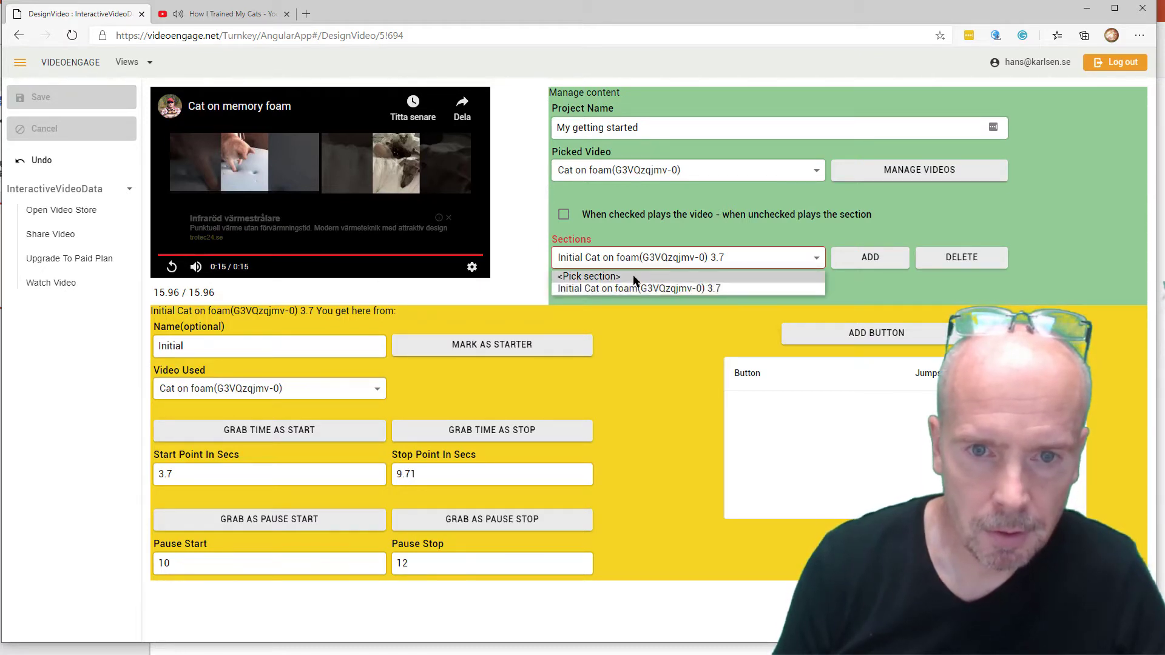
click(637, 277)
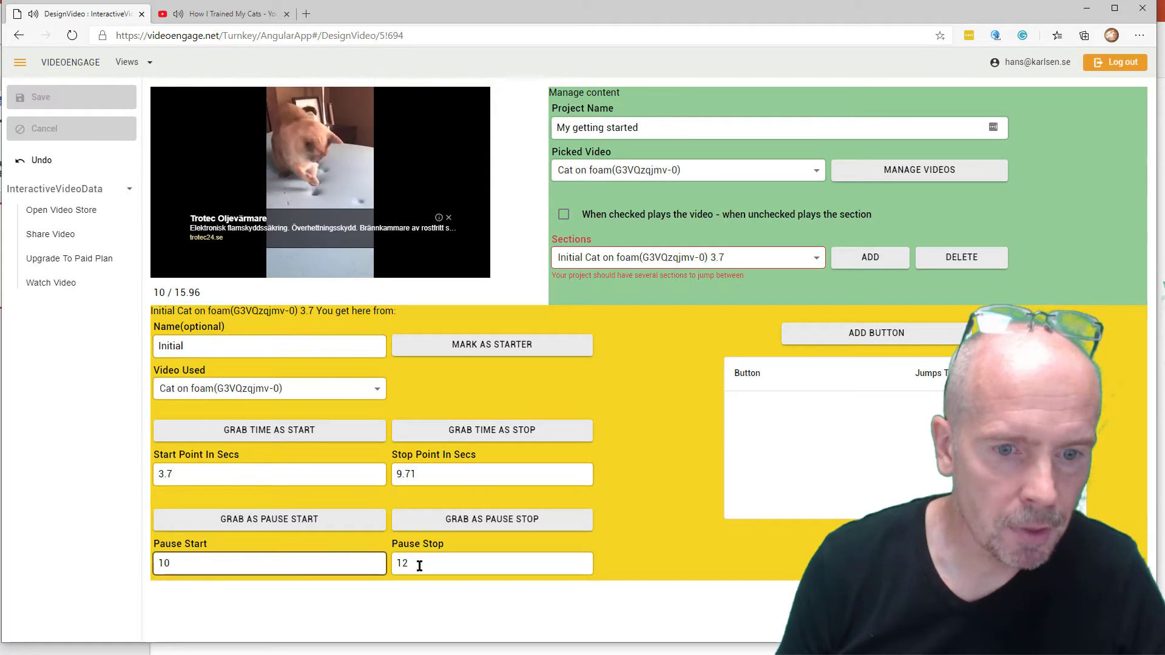
click(438, 561)
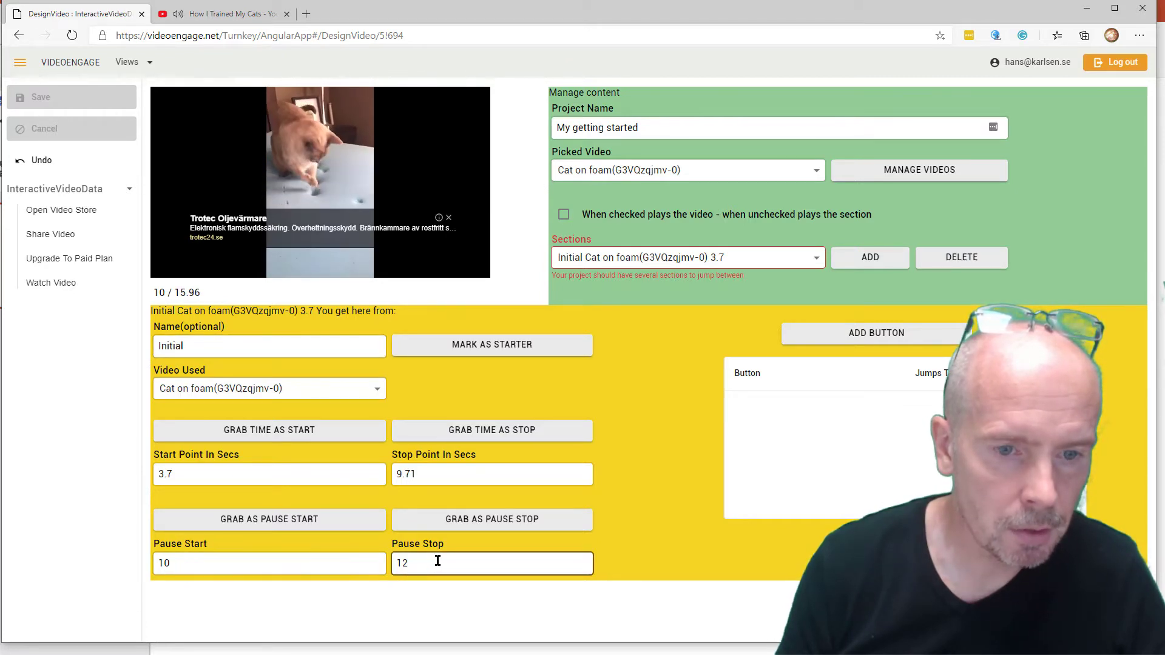
click(278, 559)
click(442, 568)
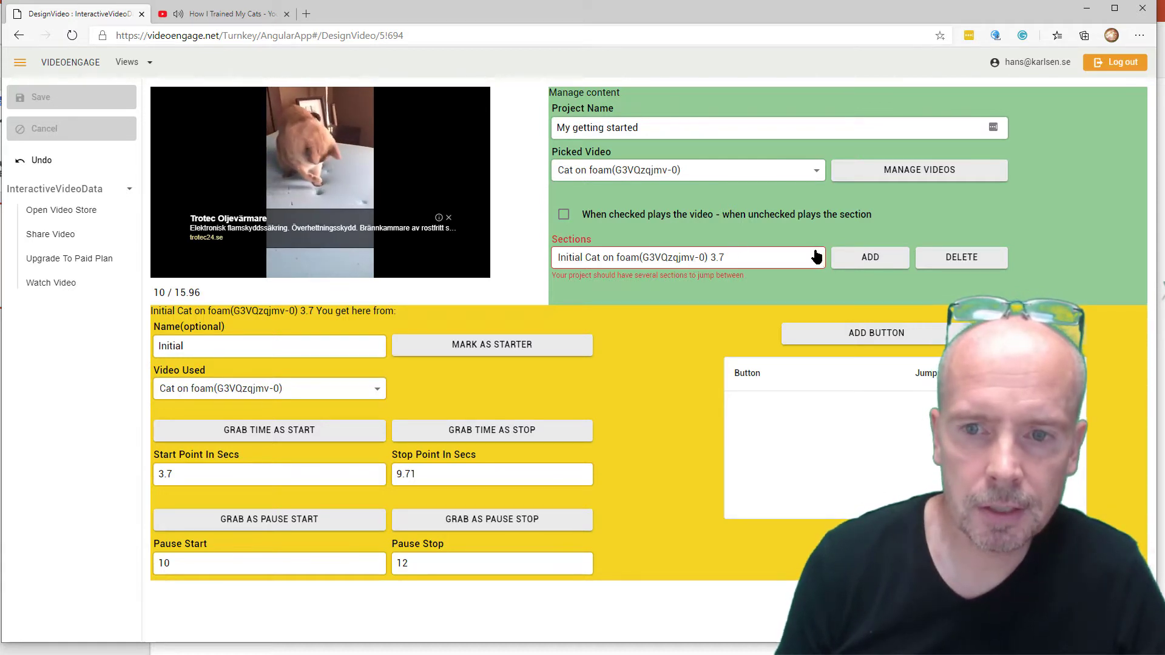
Add a second section to the project and assign the "Trained cat" video to it
click(867, 259)
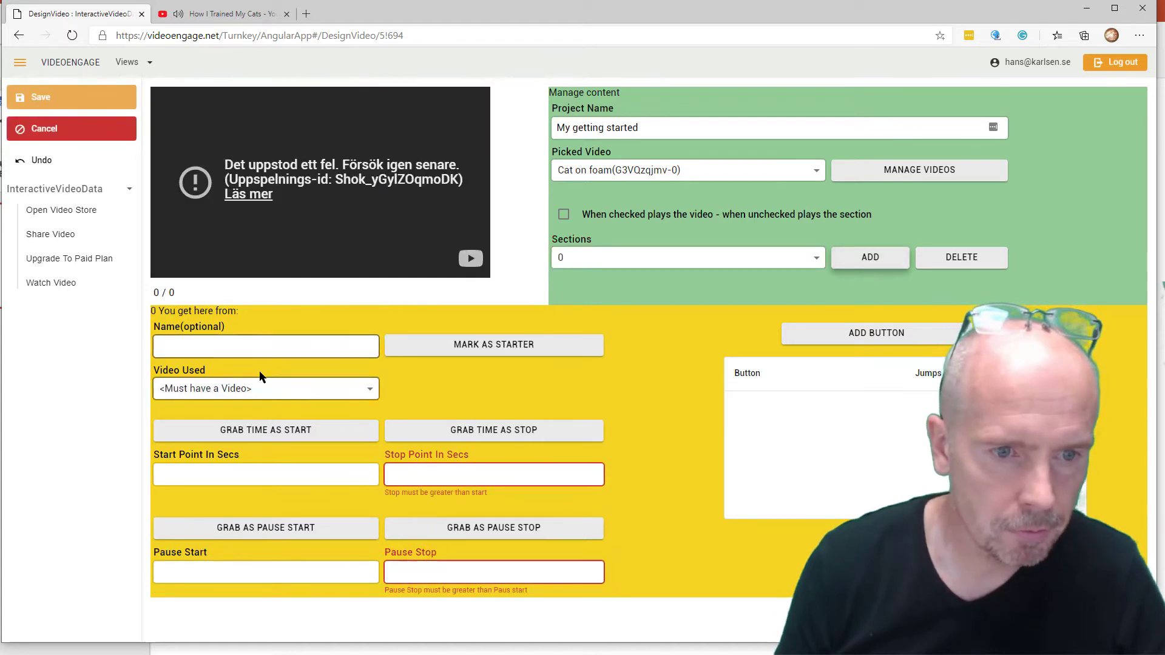
click(248, 399)
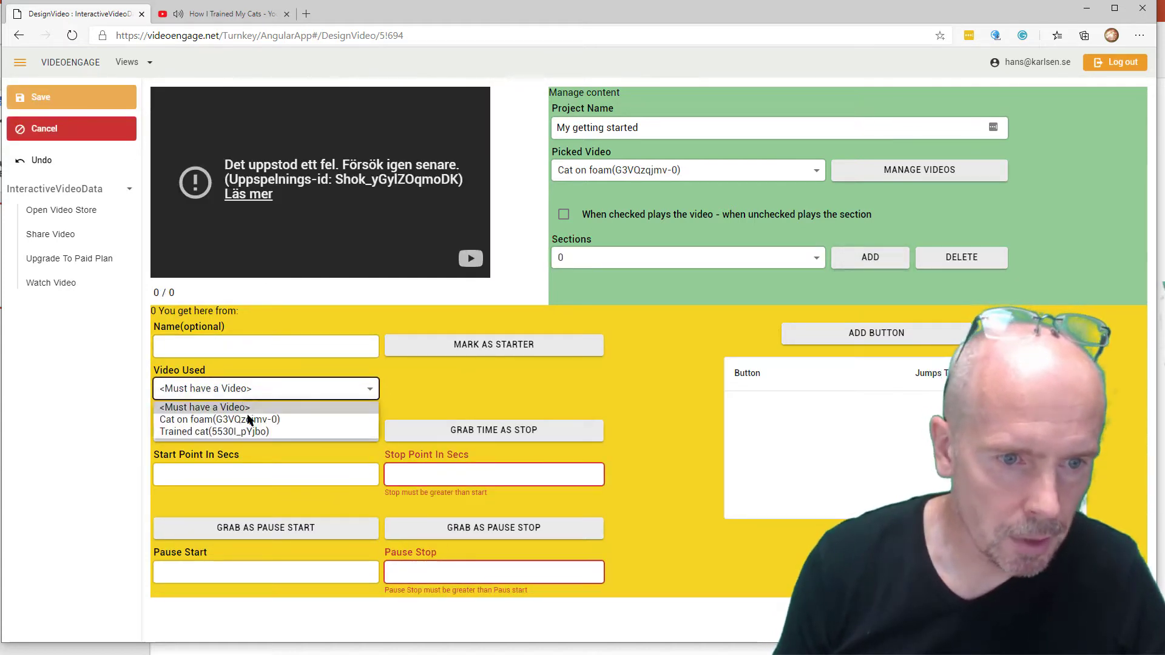
click(240, 432)
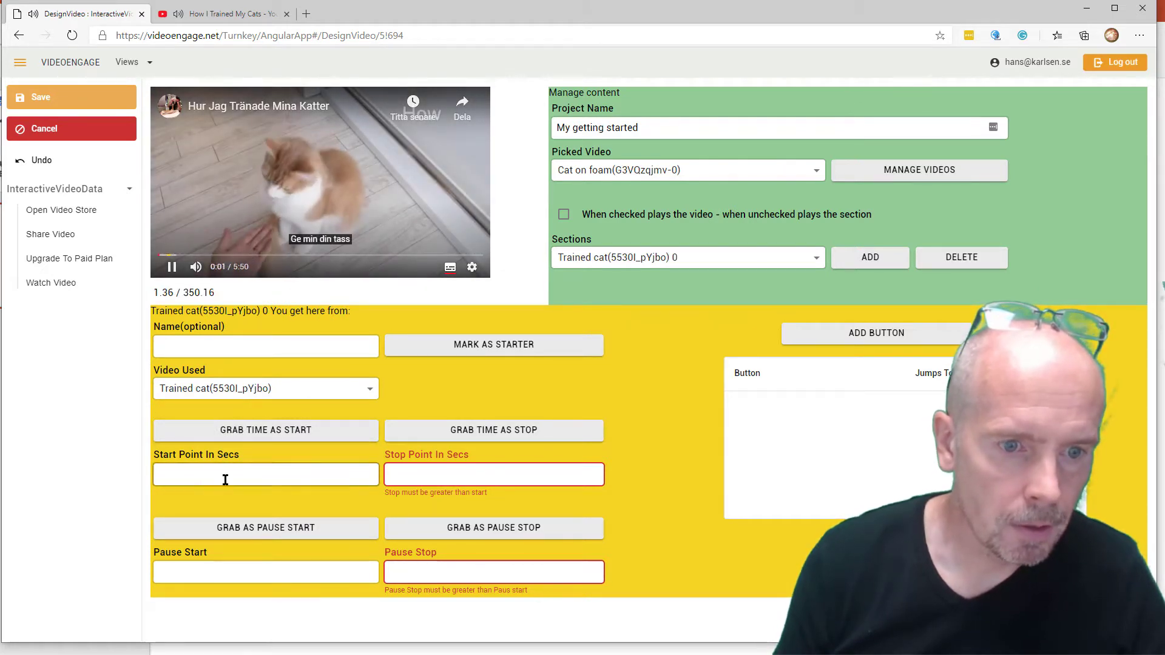
Grab 2.36 s as the second section's start point and 8.36 s as stop point, with pause start 10 and pause stop 12
click(252, 429)
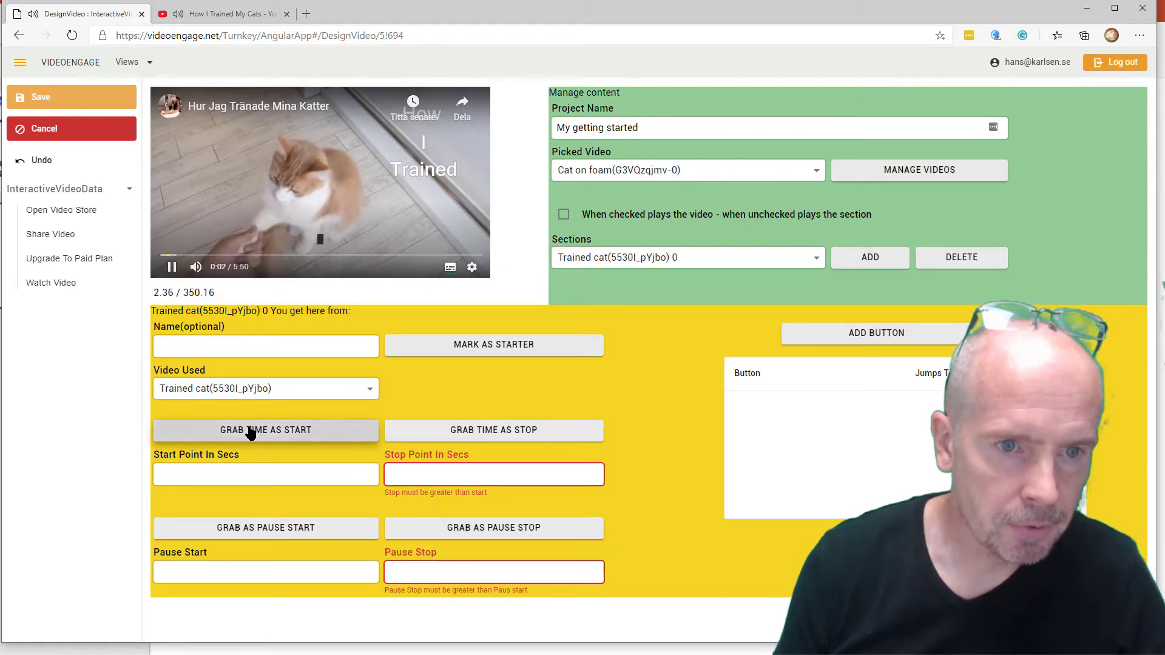
click(499, 436)
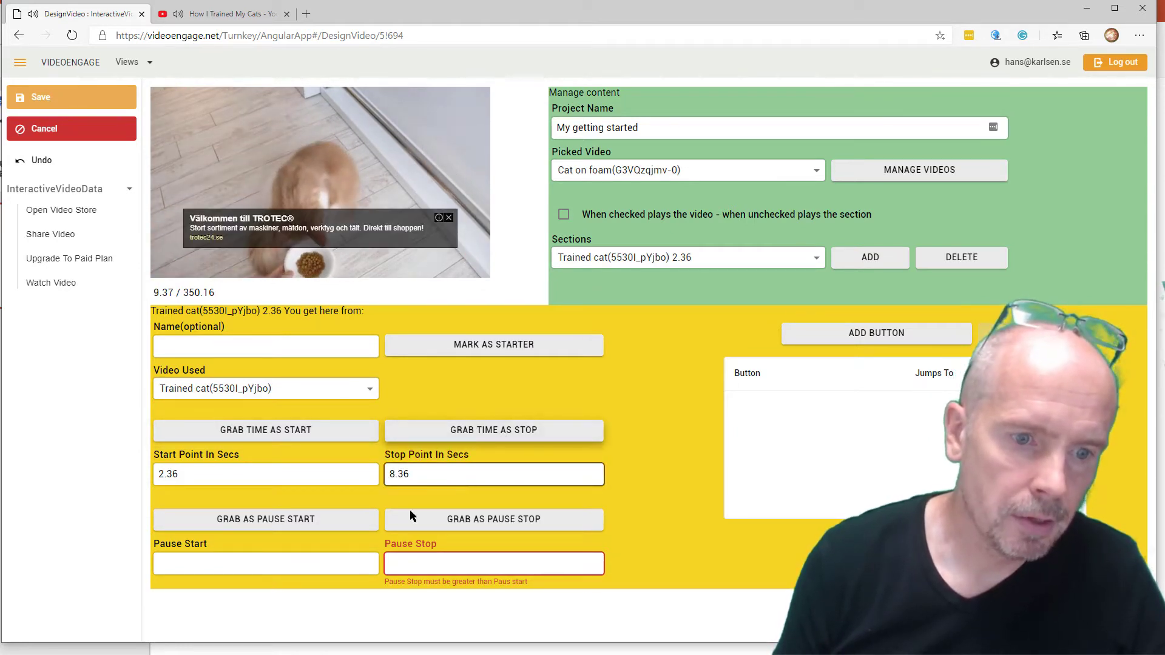
click(191, 560)
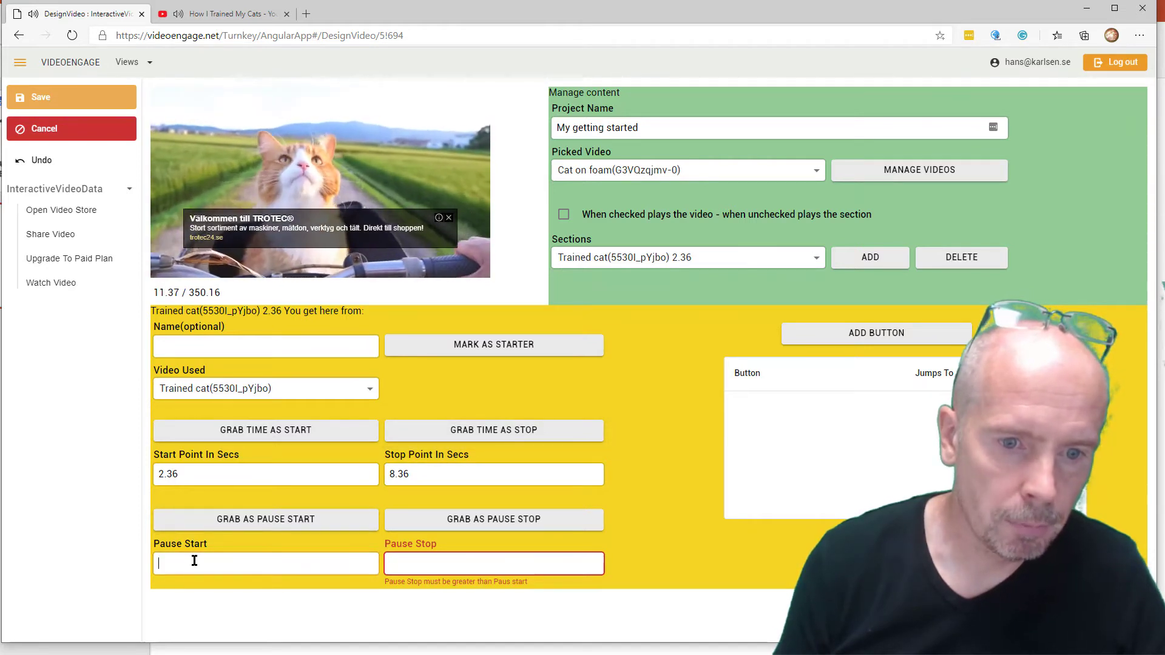
text(10)
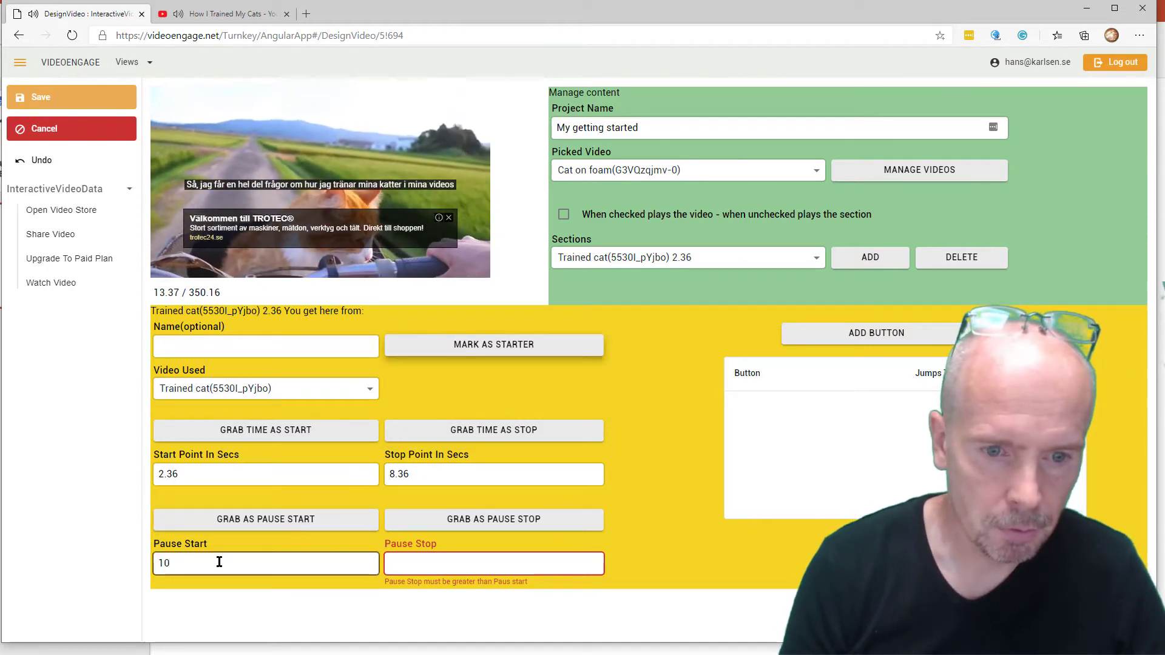
click(460, 564)
text(12)
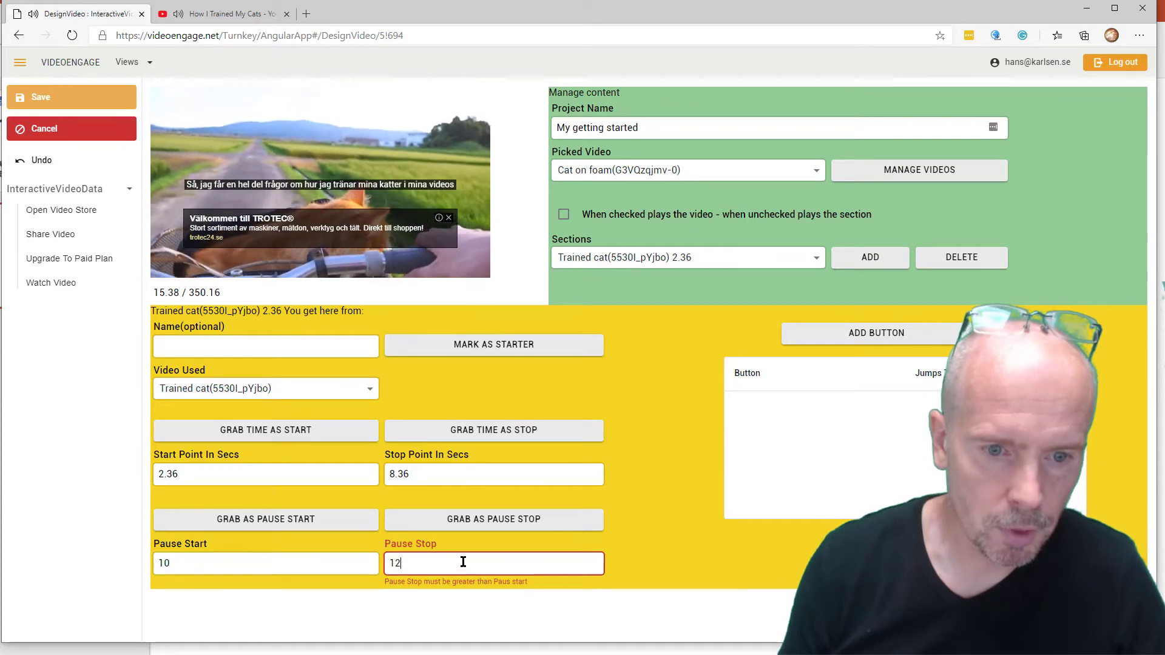
key(Tab)
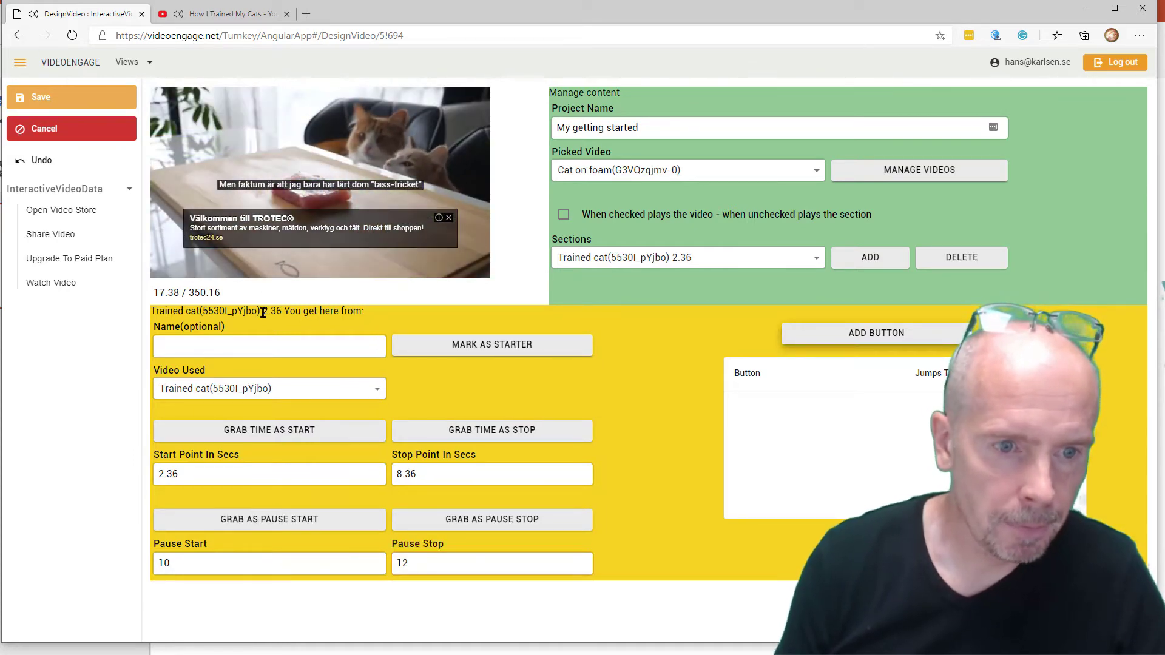
Name the second section "Trained cat" and save the project
click(241, 350)
text(Tra)
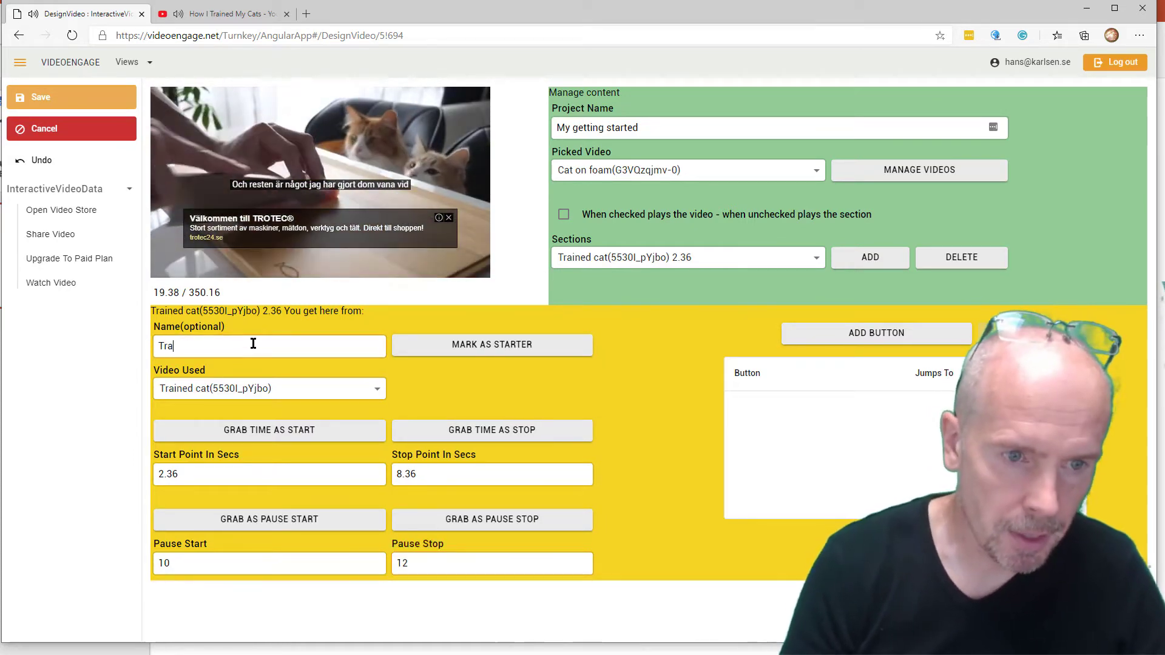
text(ined cat)
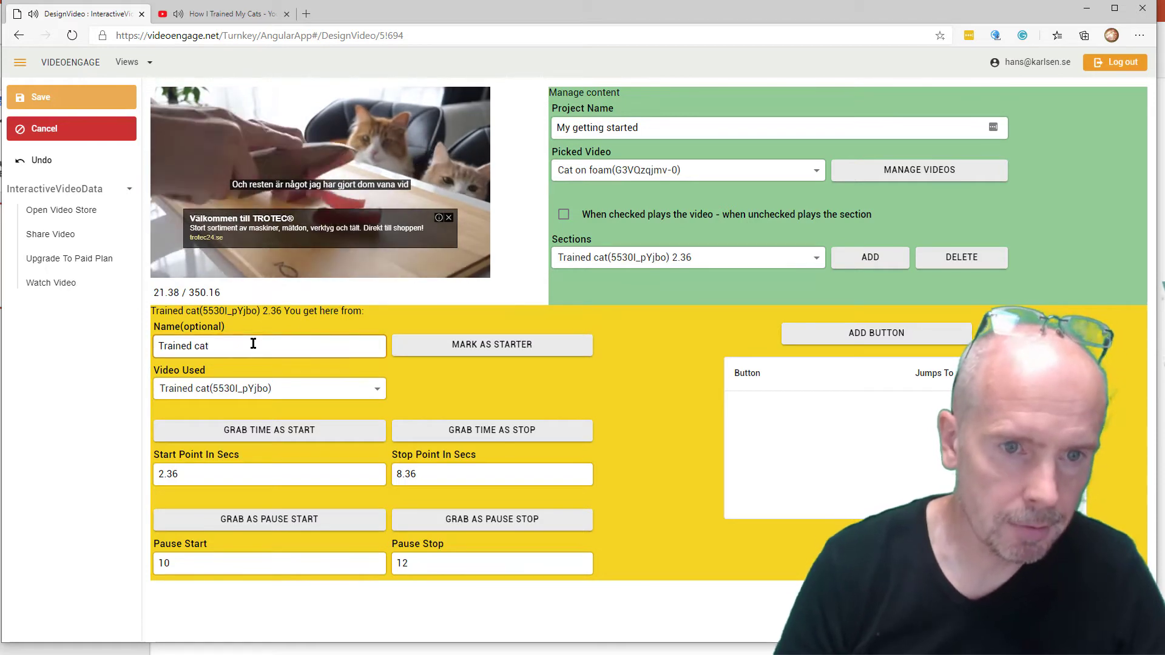
click(72, 99)
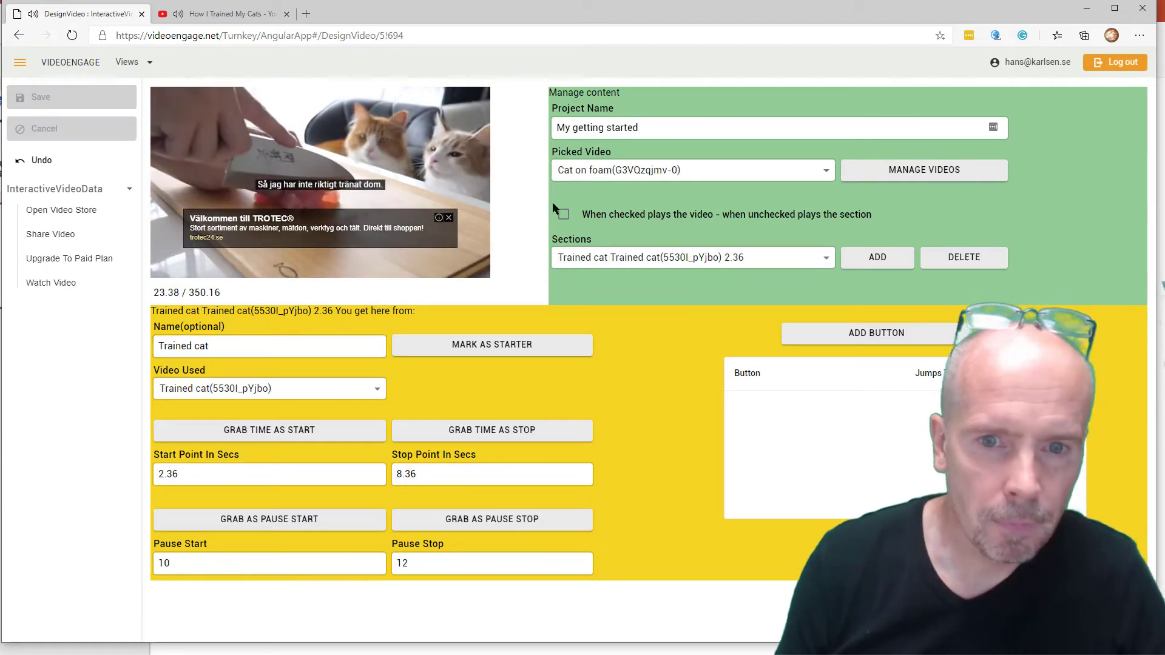
click(605, 258)
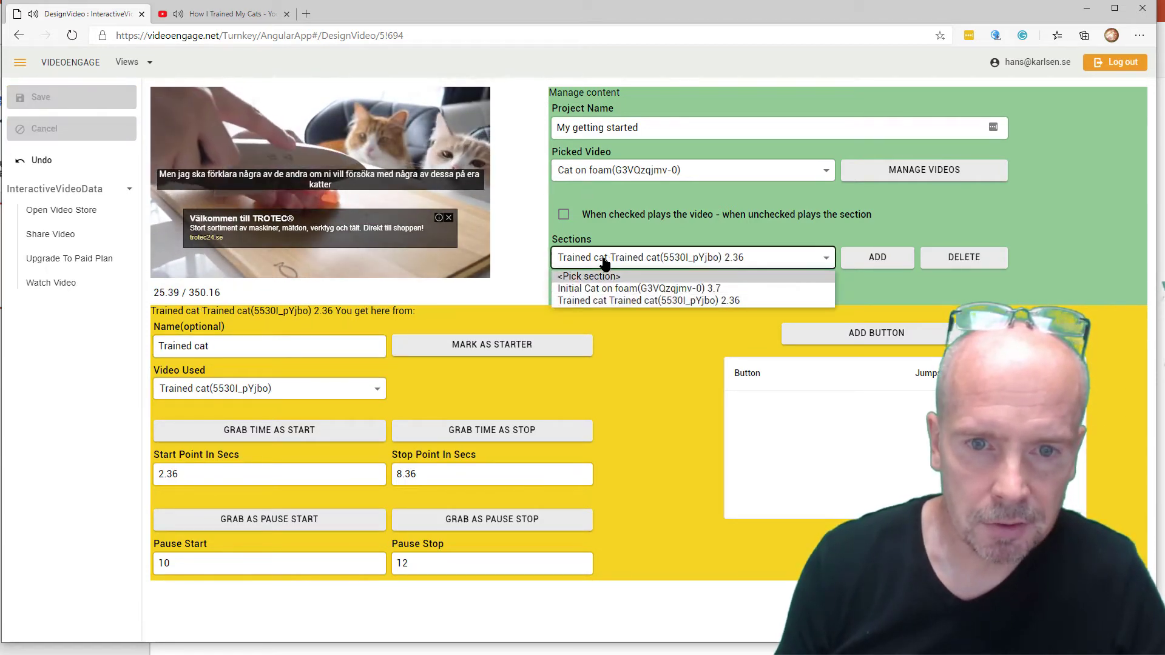
click(604, 260)
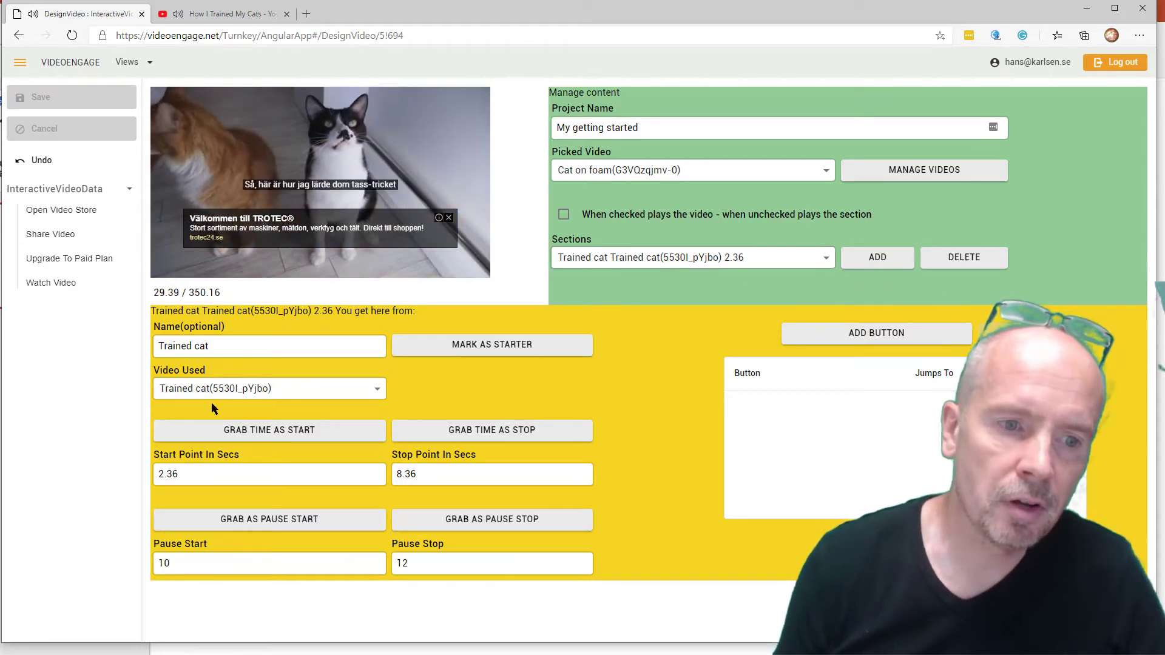
click(222, 387)
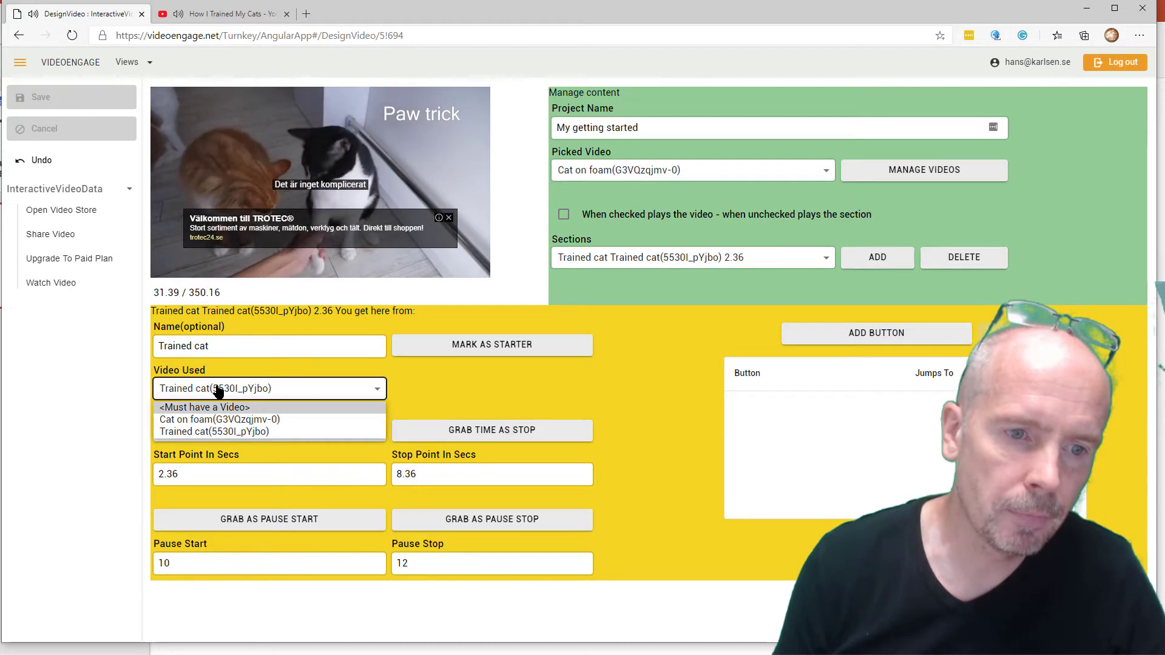
click(205, 432)
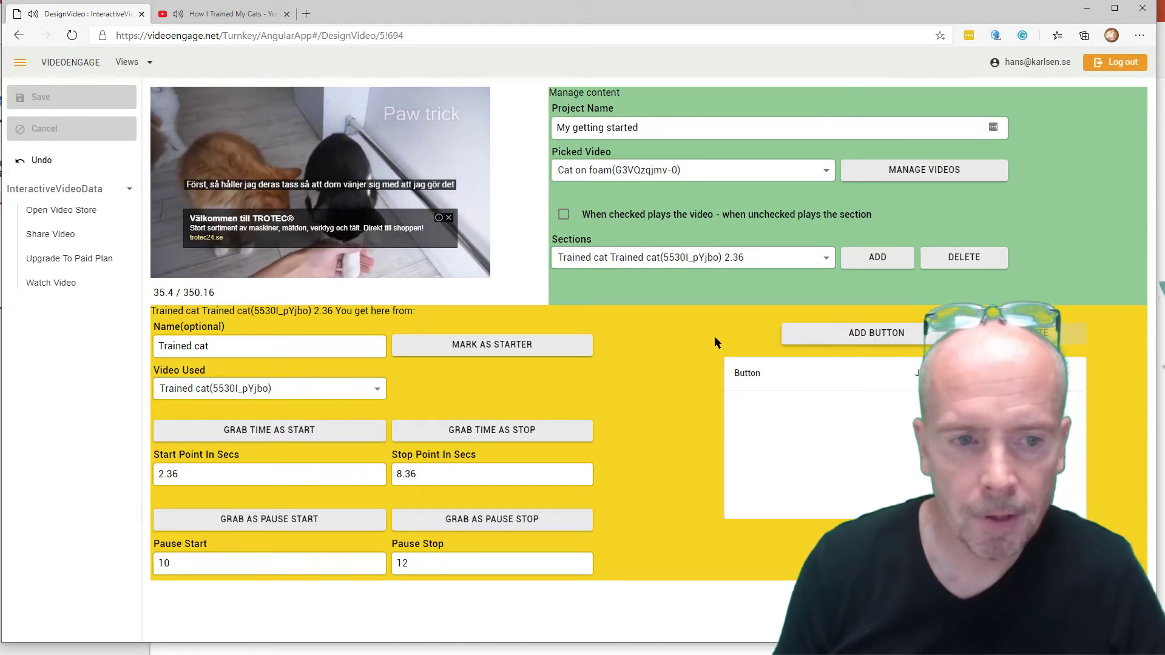
Mark the Initial section as the starter section and save the project
click(650, 260)
click(643, 288)
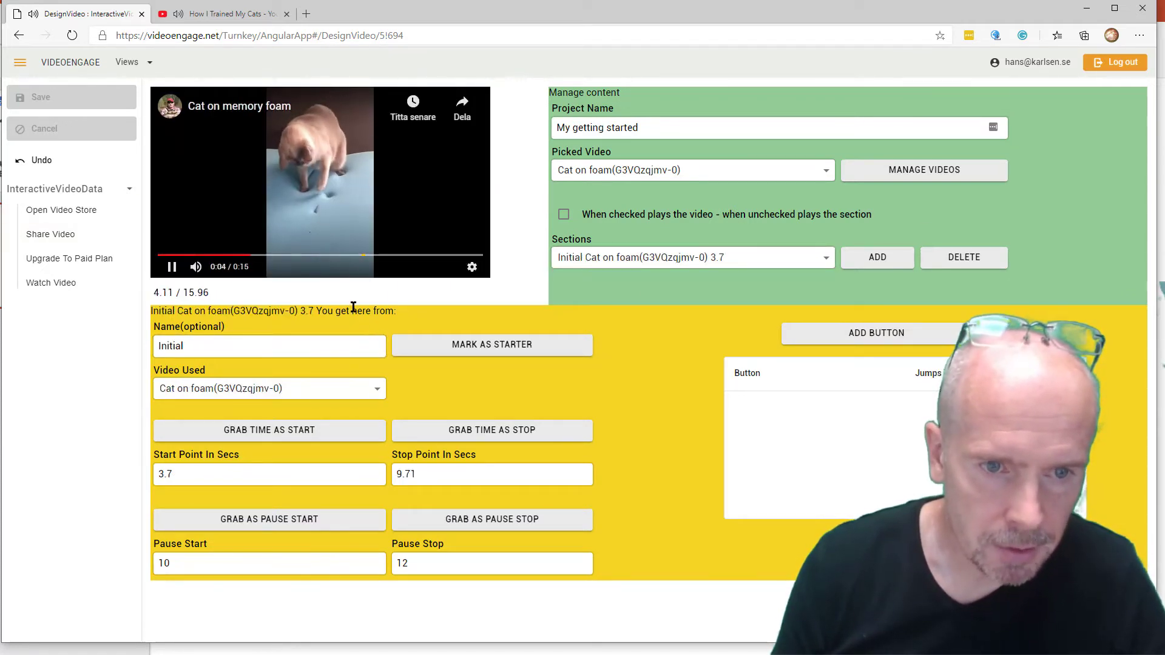
click(442, 347)
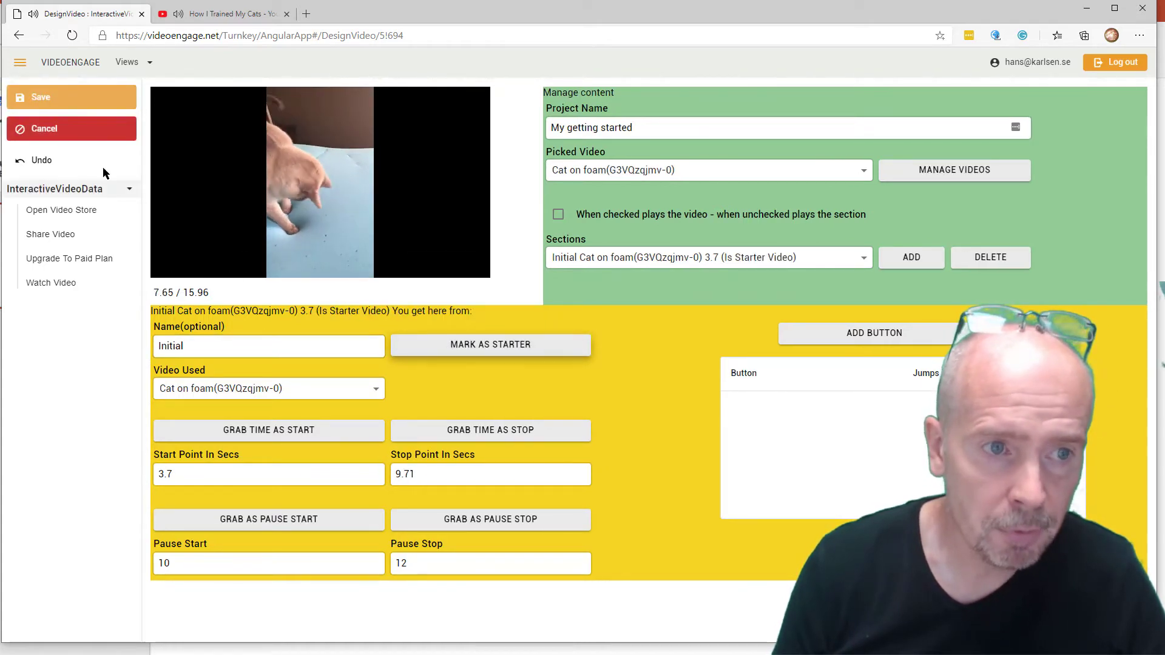
click(46, 101)
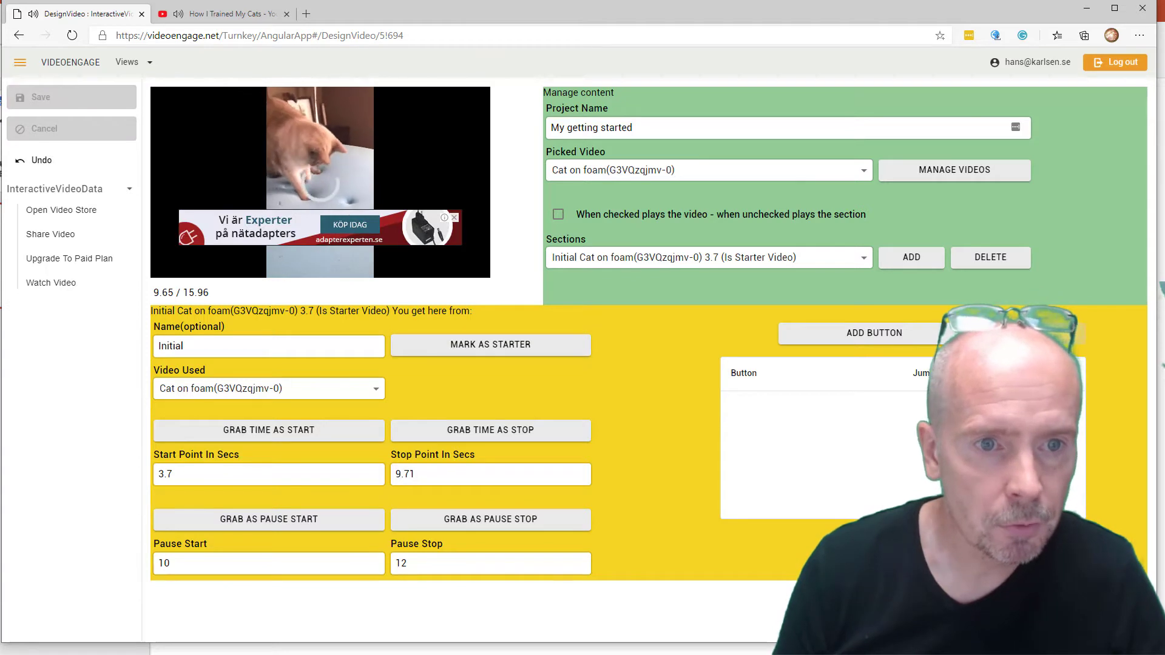
Add a button to the Initial section in the lower-right area of its video and set its text to "Want to see a trained cat?"
click(843, 338)
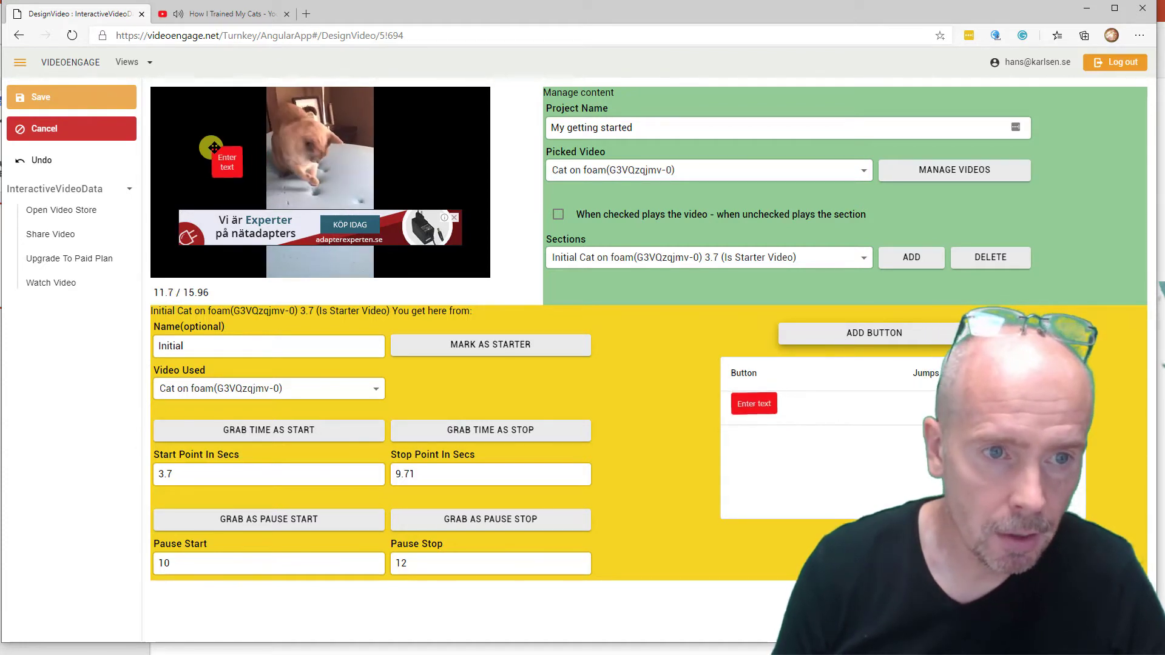
mouse_move(229, 150)
mouse_down()
mouse_move(212, 149)
mouse_move(364, 152)
mouse_move(443, 172)
mouse_move(416, 206)
mouse_up()
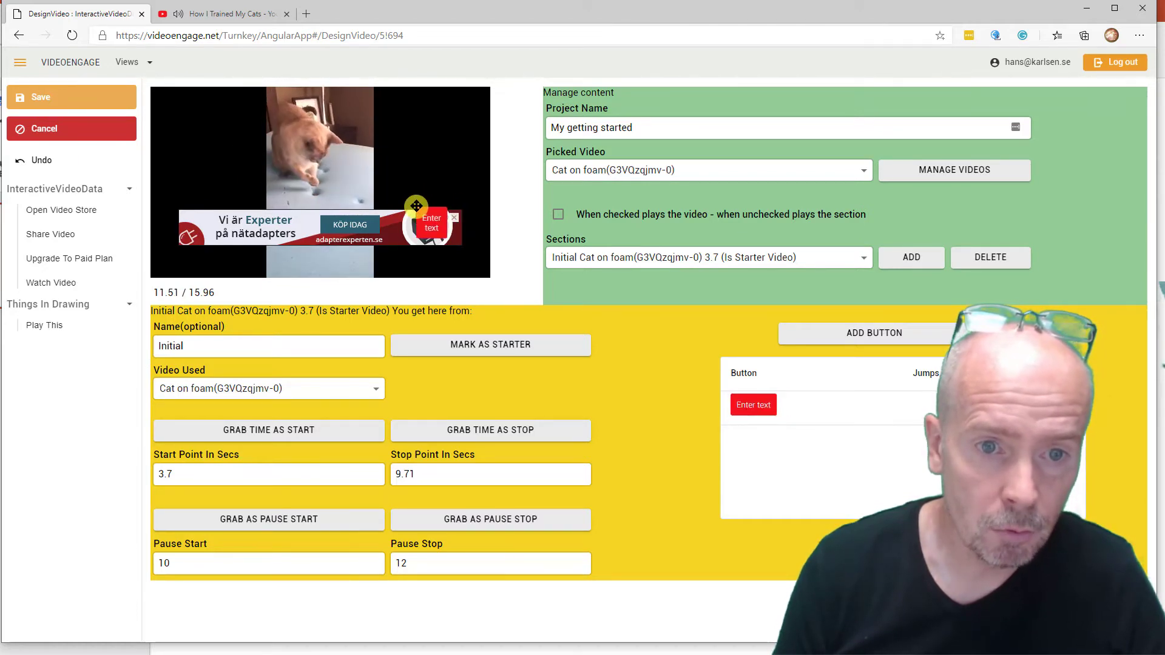
click(763, 407)
scroll(770, 401, down, 1)
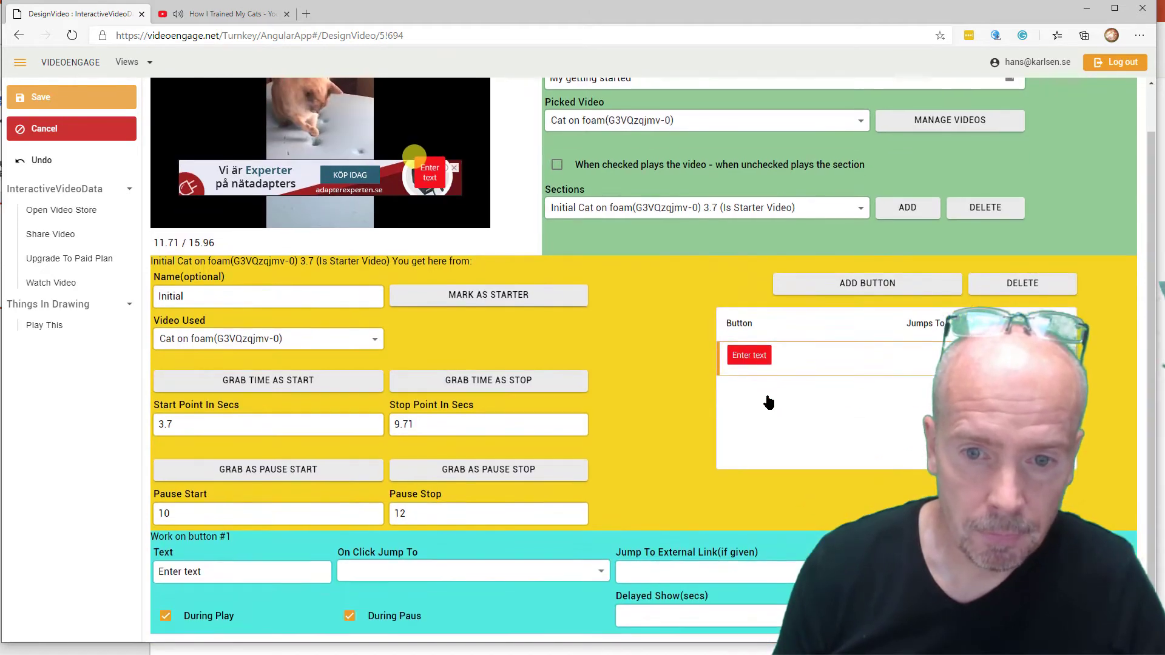
click(228, 575)
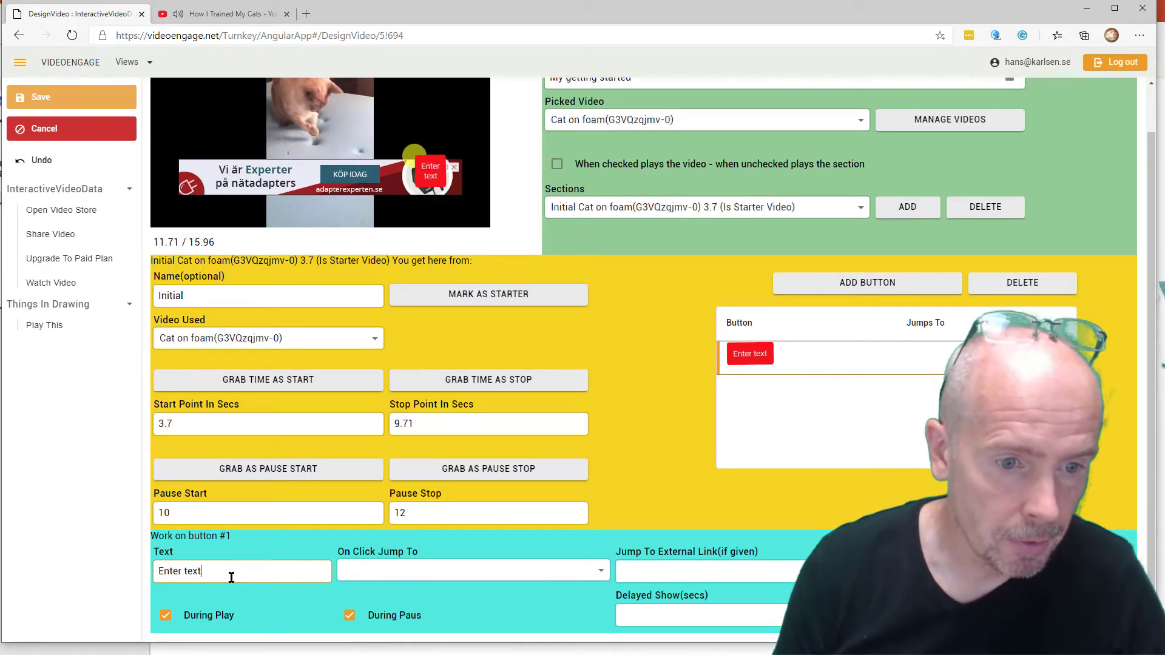
drag(229, 575, 125, 598)
text(W)
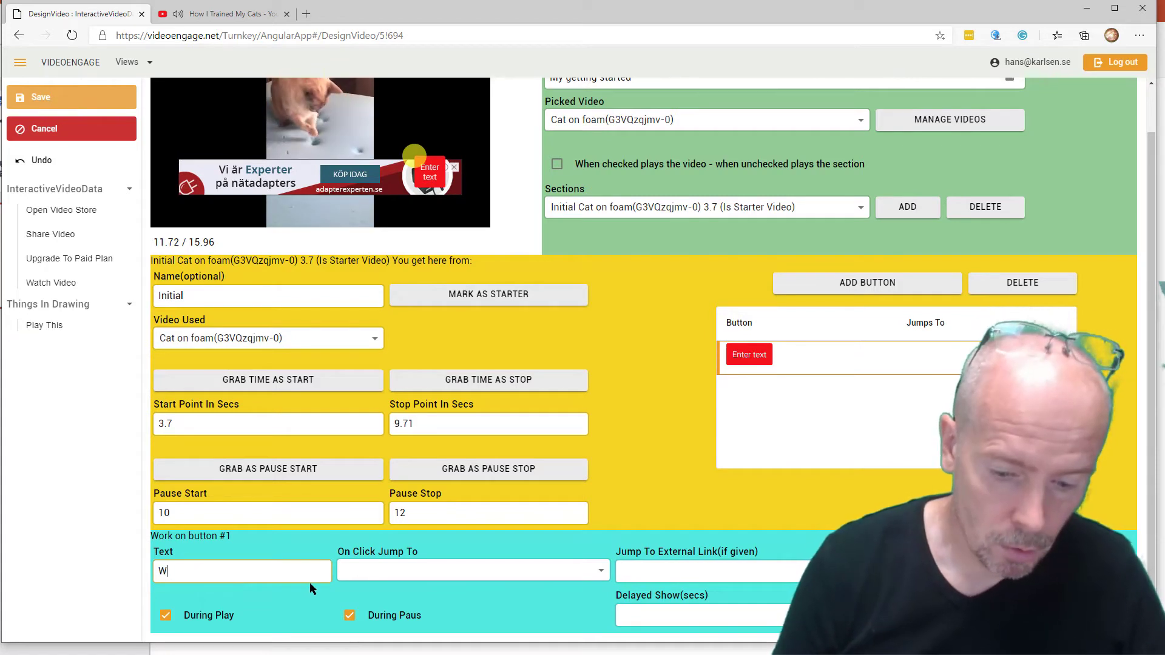
text(ant to see a trai)
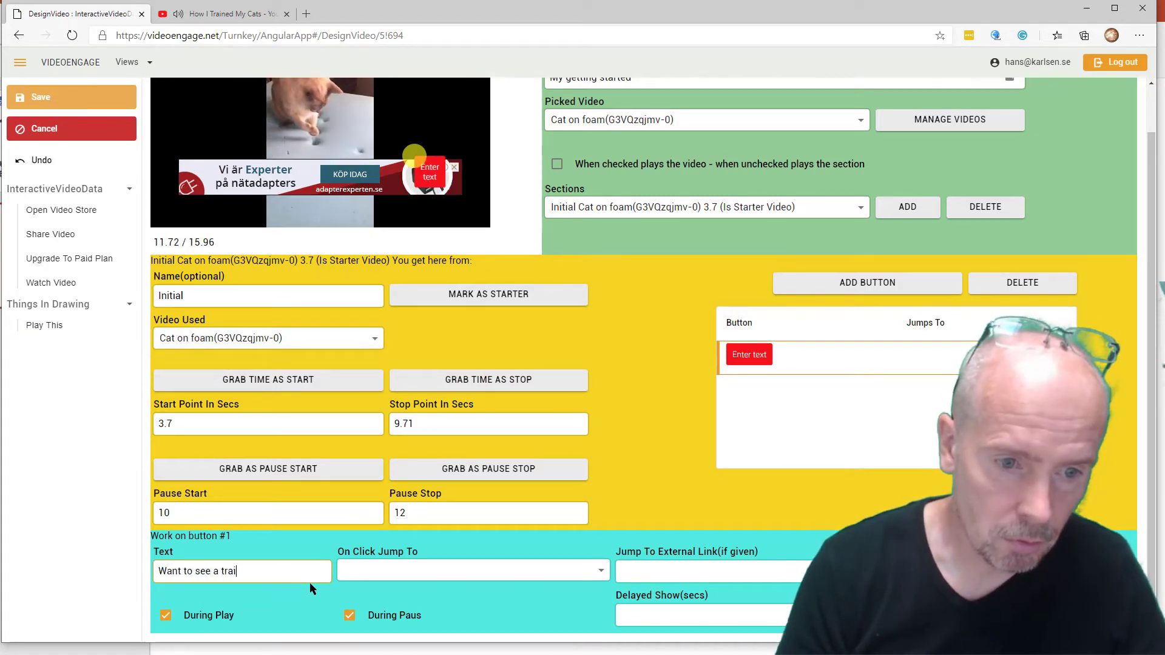
text(ned ca)
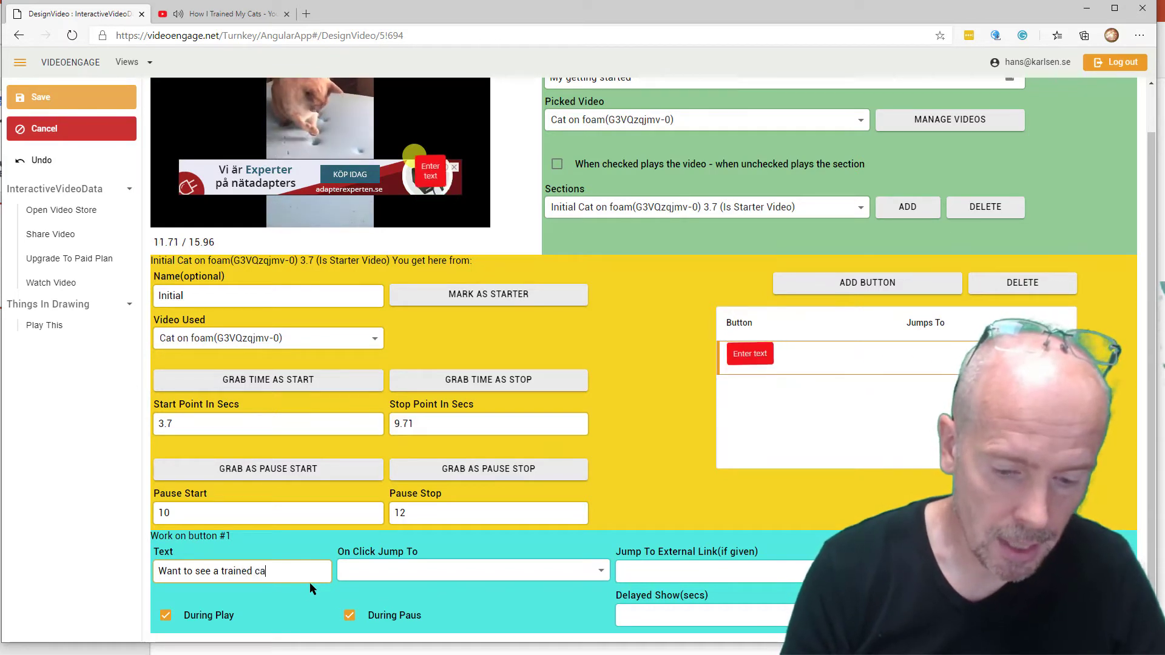
text(t?)
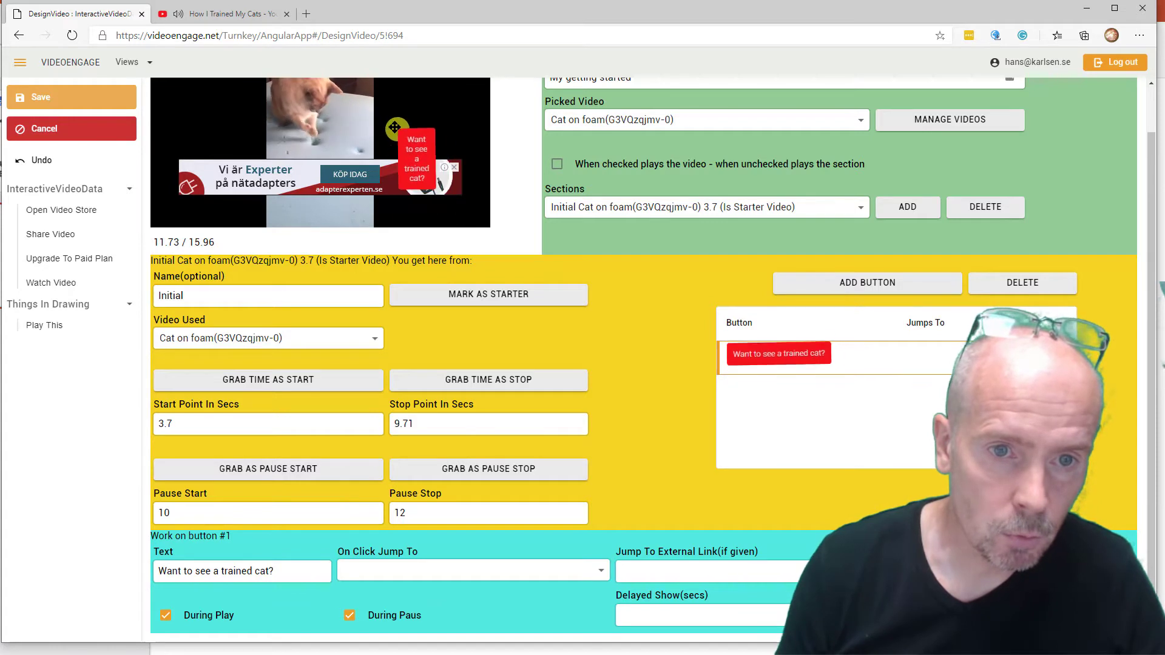
Make the button jump to the Trained cat section with During Play turned off, and save the project
click(406, 571)
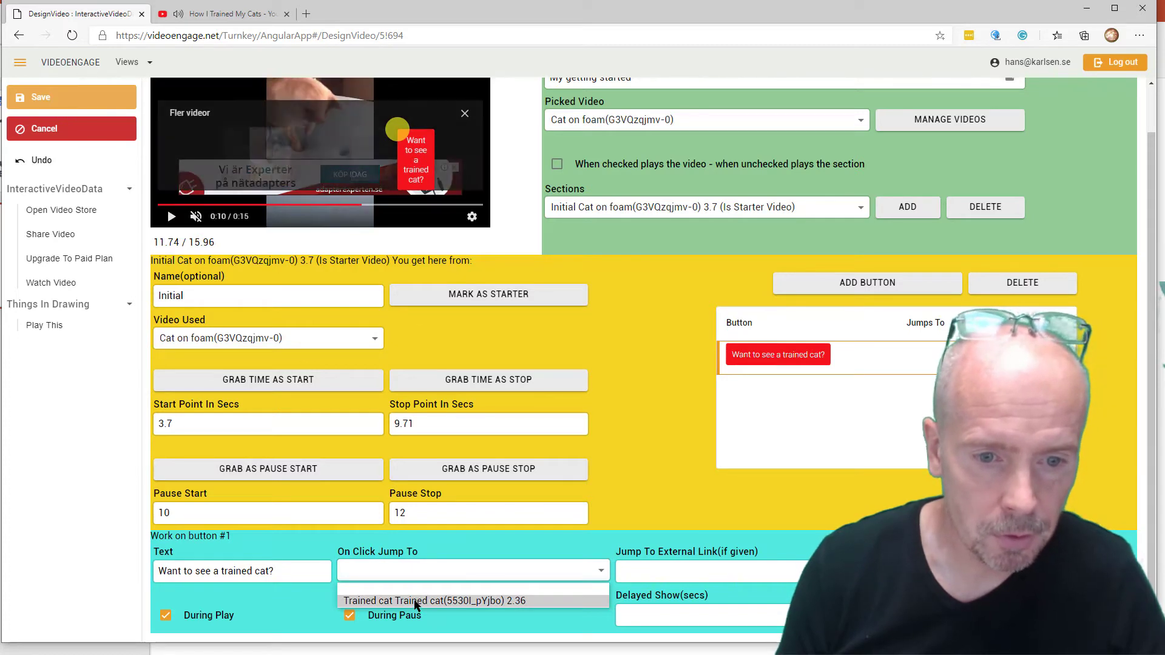
click(416, 602)
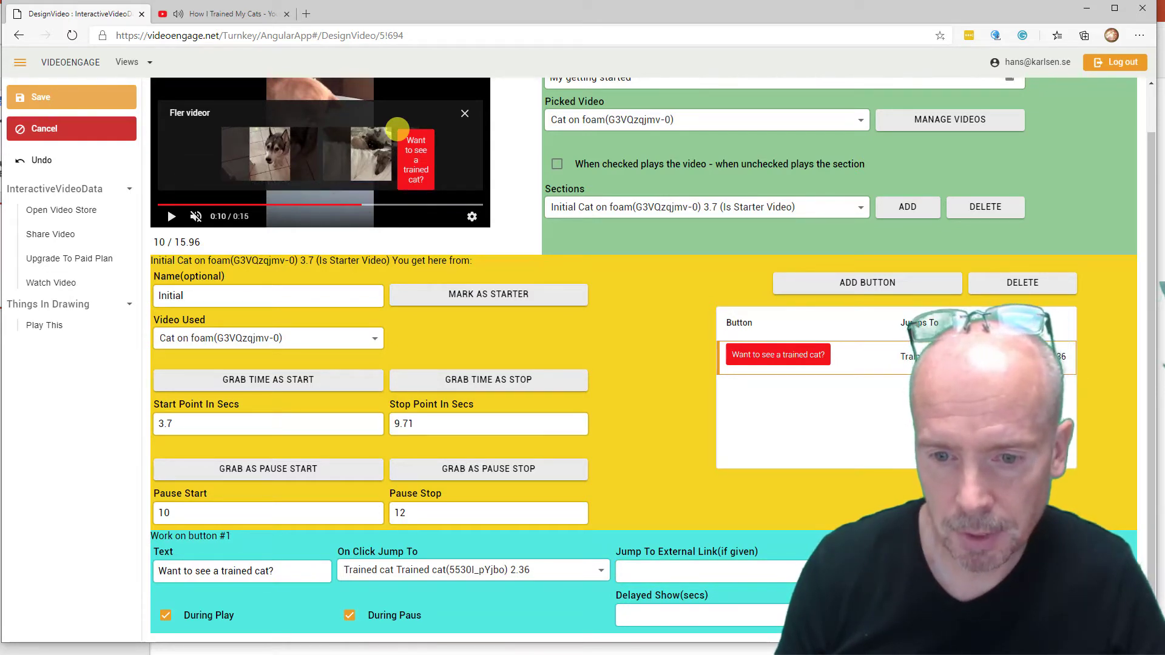
key(Down)
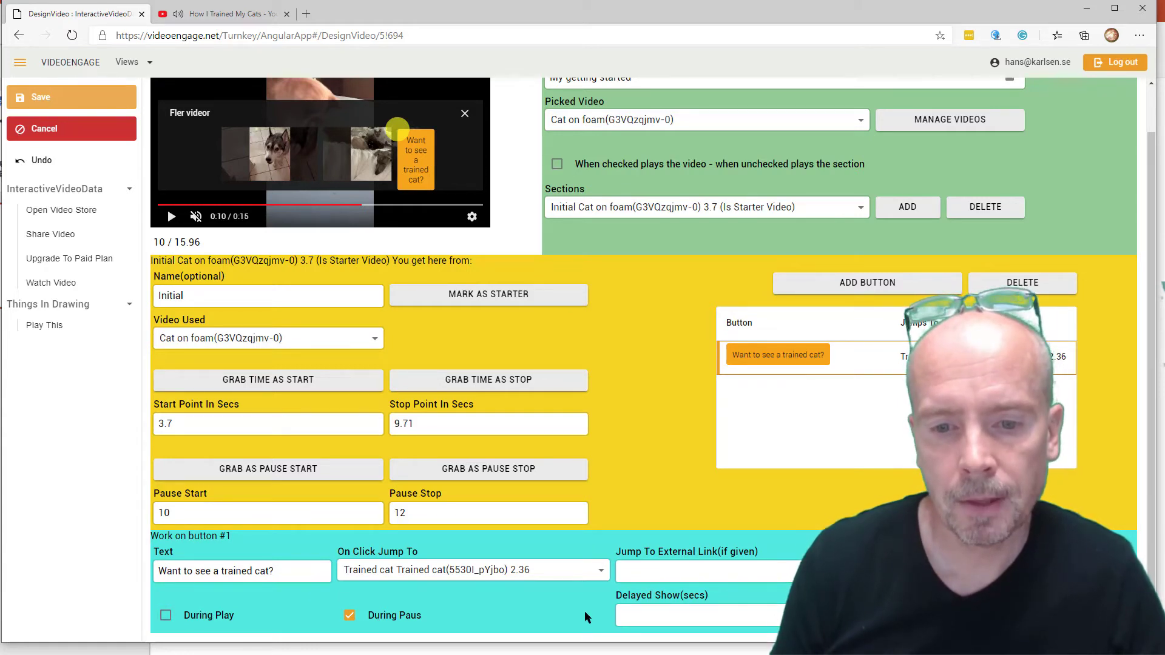
click(731, 563)
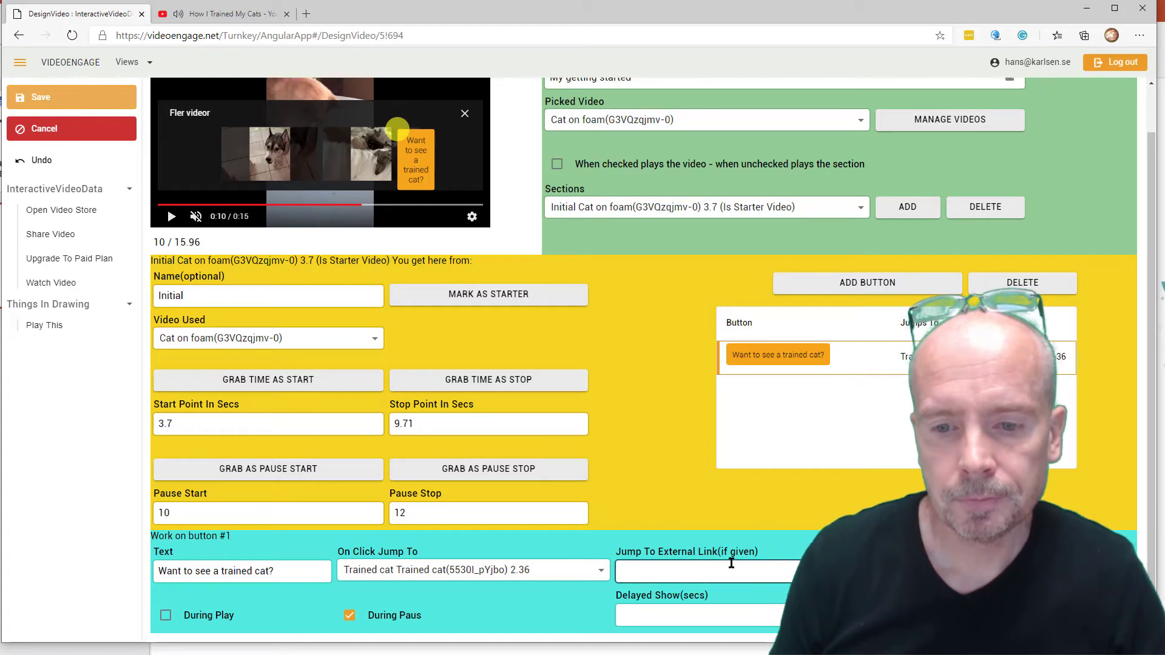
click(676, 616)
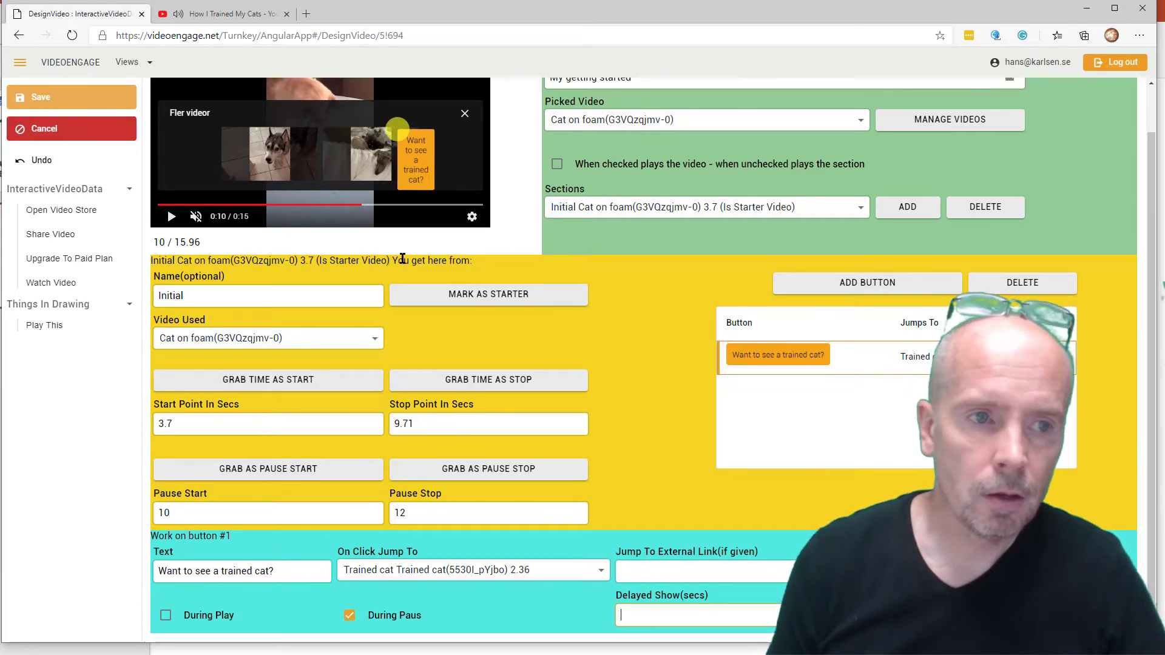
click(49, 105)
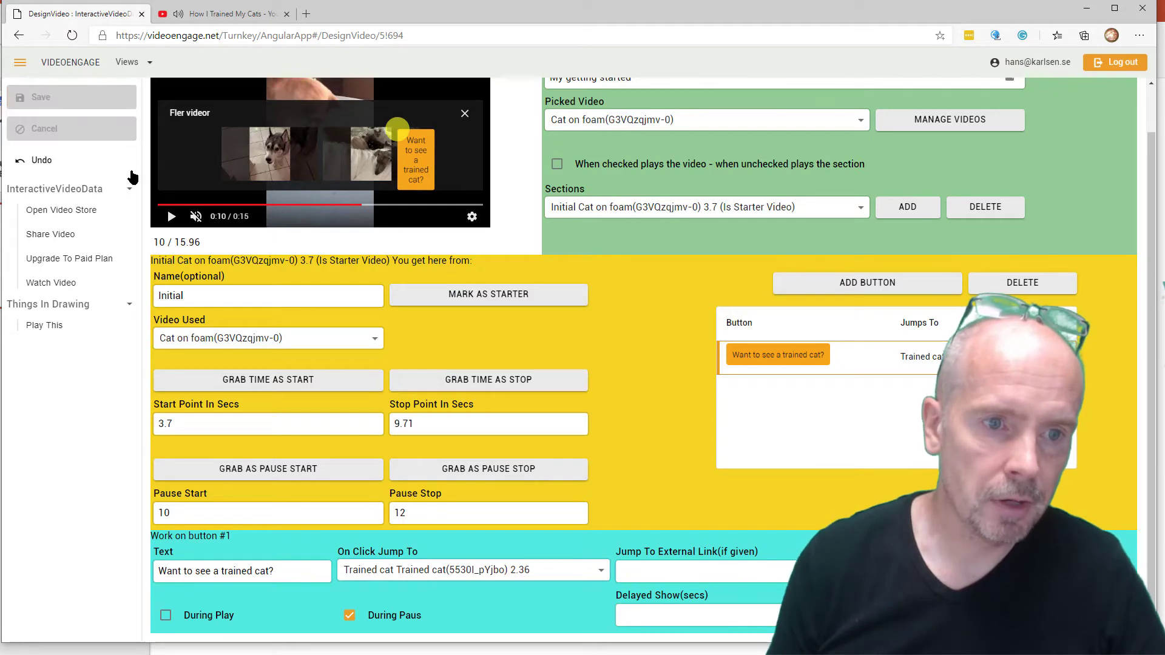
Watch the interactive video, test the button's jump to the Trained cat section, and return to the design page
click(56, 285)
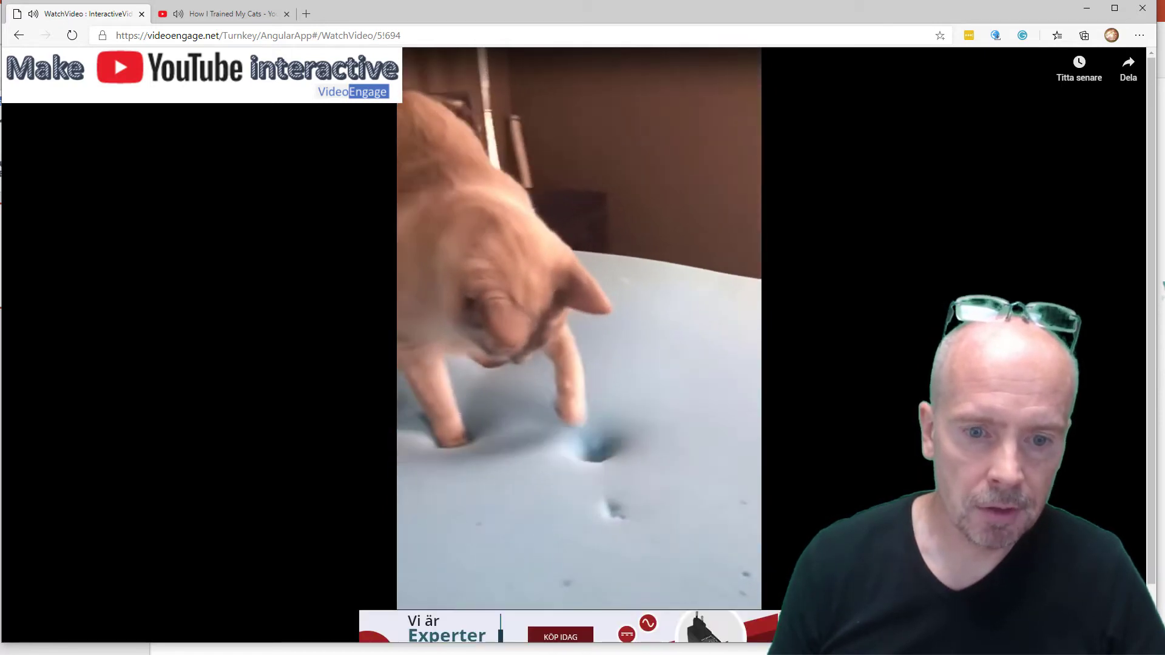
click(666, 320)
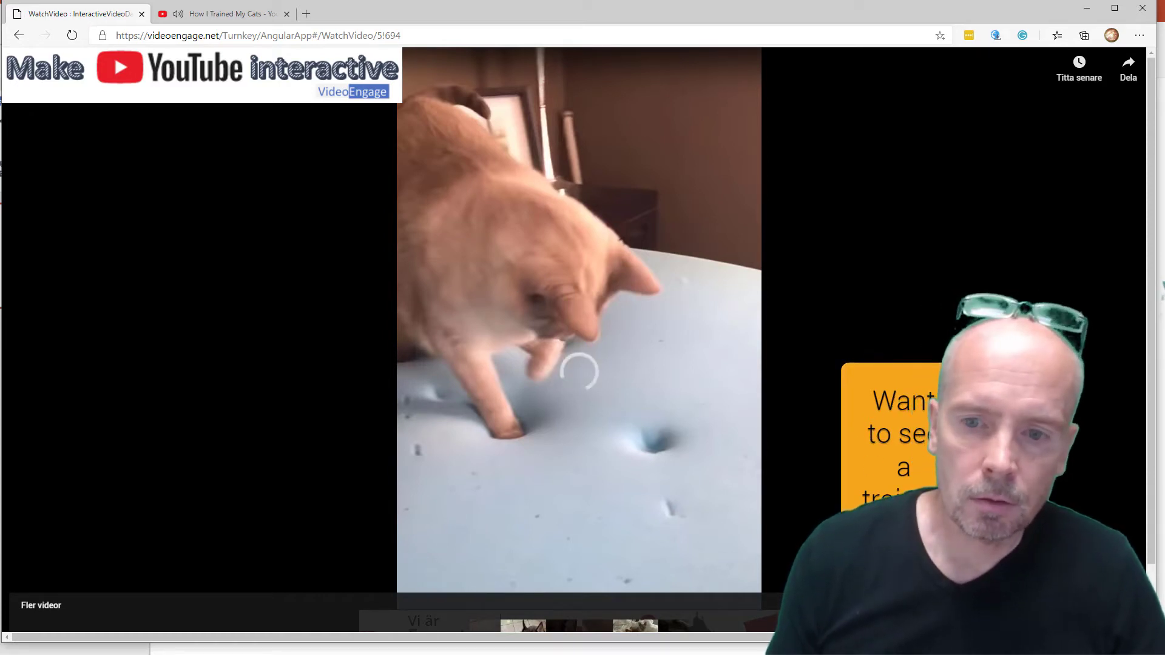
click(894, 463)
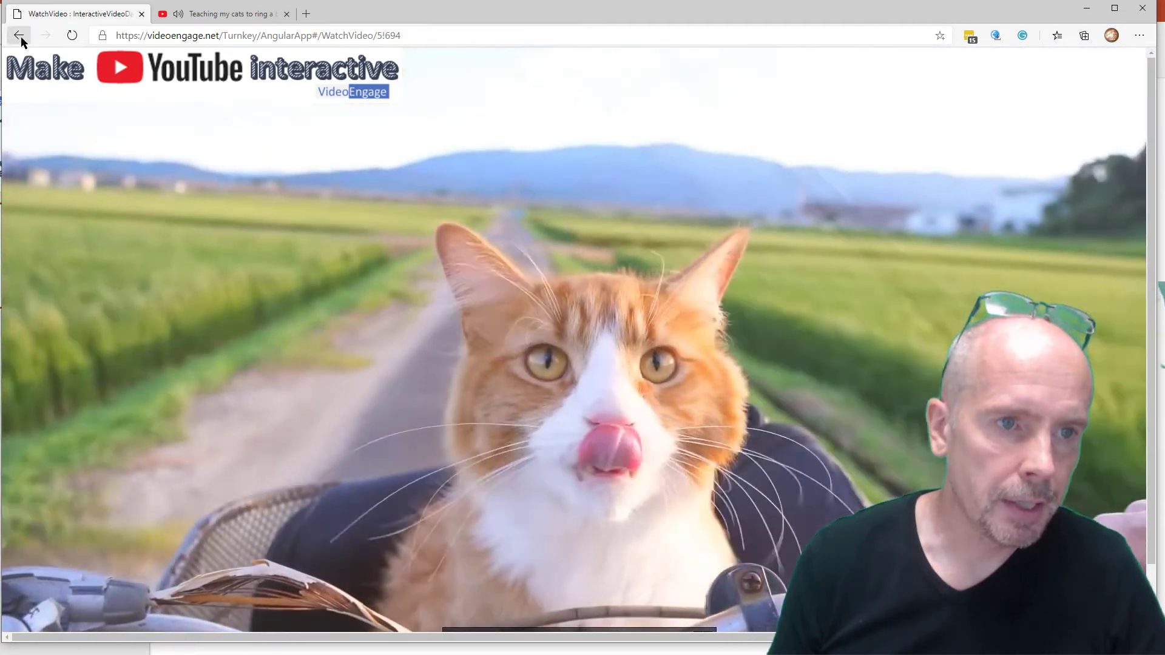
click(20, 36)
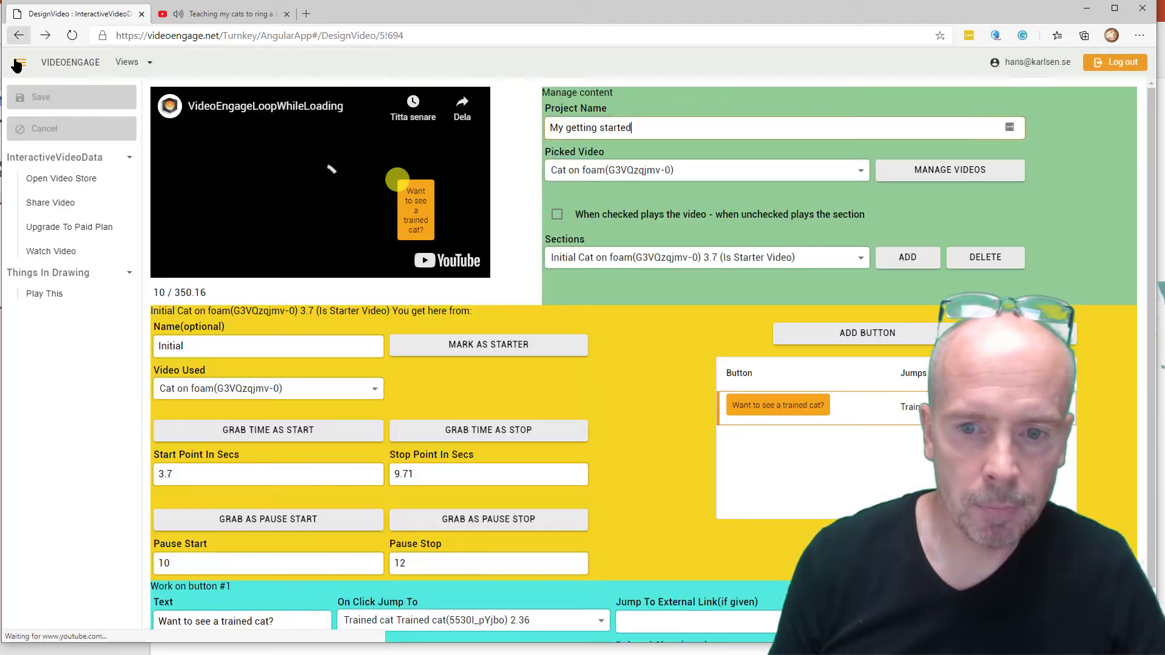
Add a yellow button to the Trained cat section and set its text to "Want to see cat on foam"
click(632, 261)
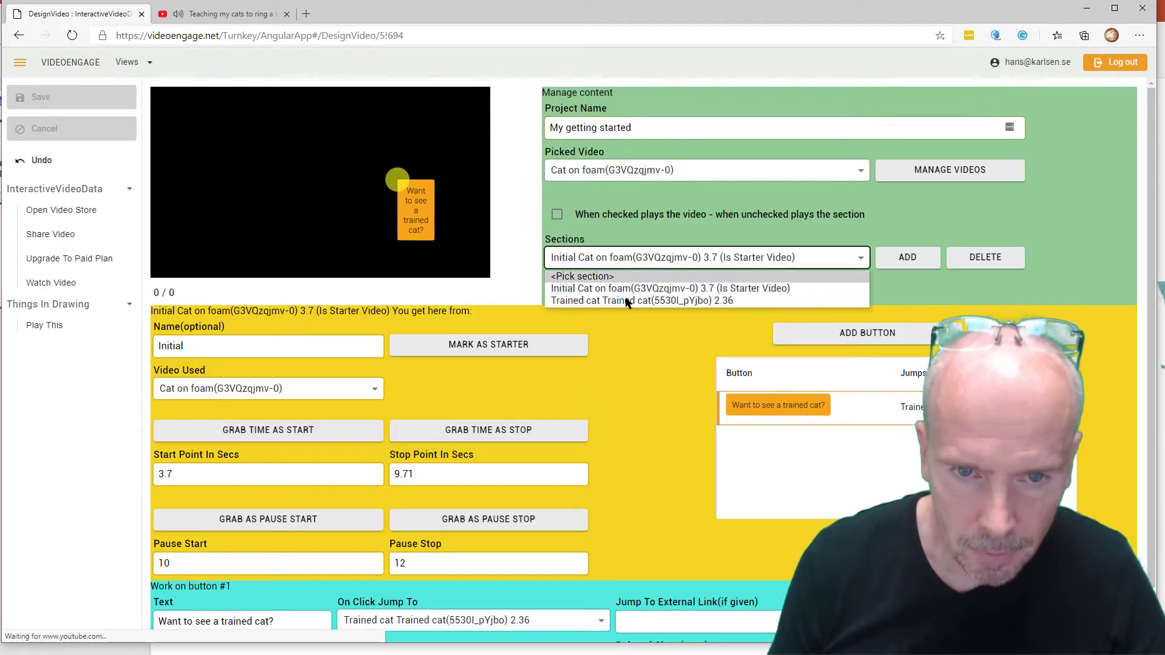
click(618, 306)
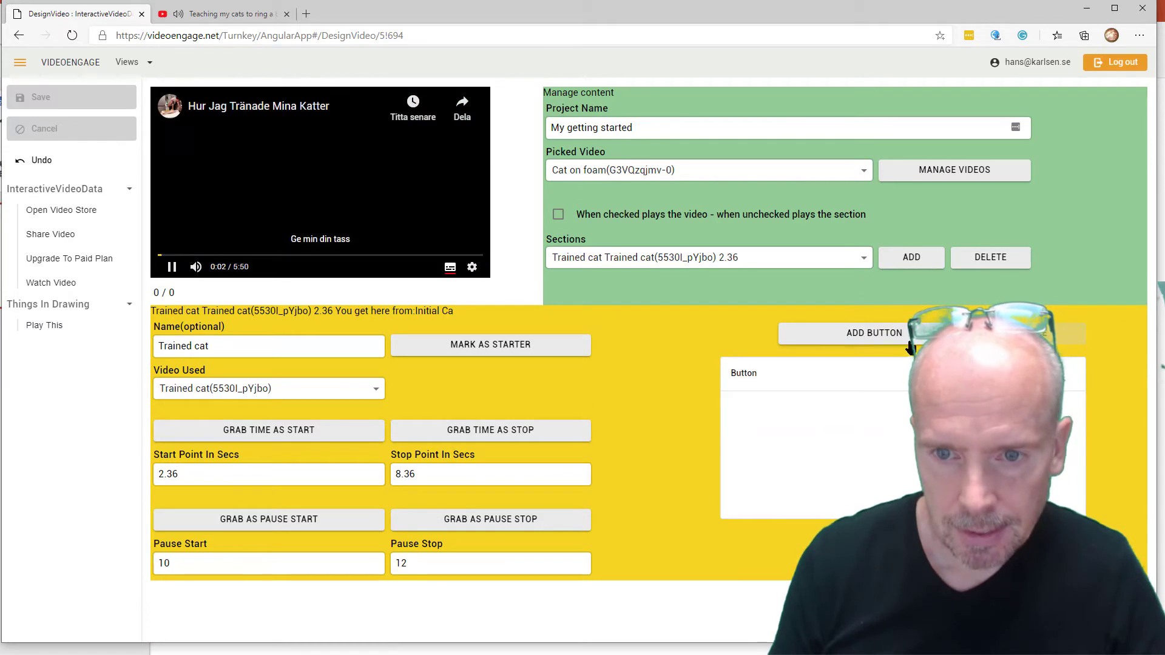
click(904, 340)
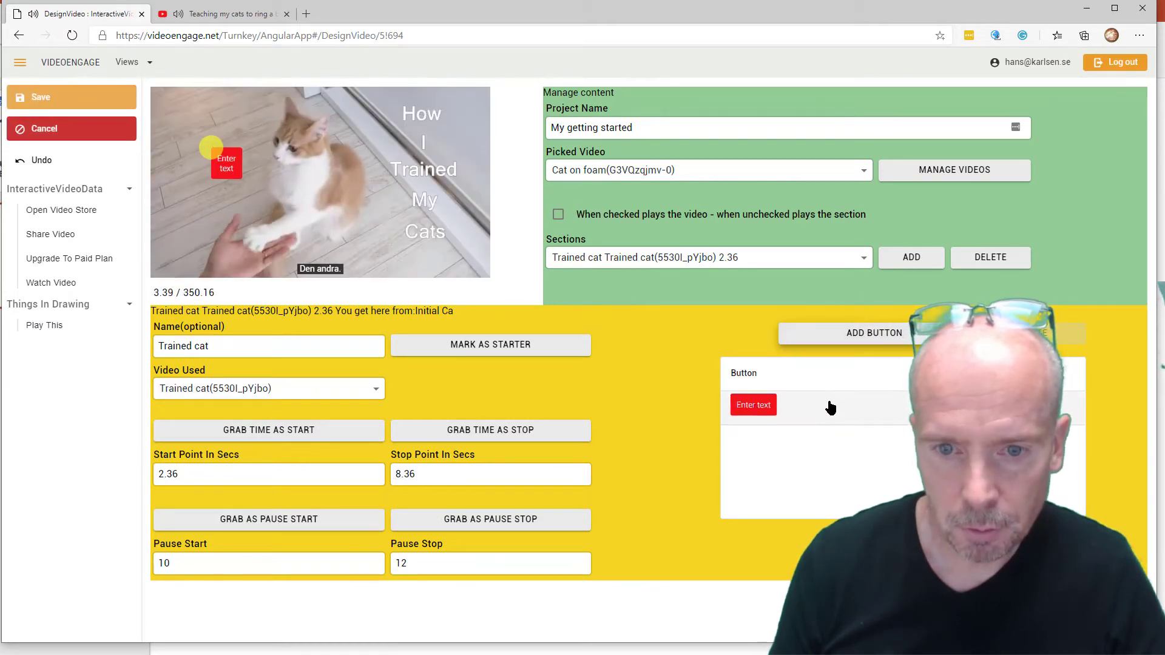
click(748, 409)
scroll(744, 410, down, 1)
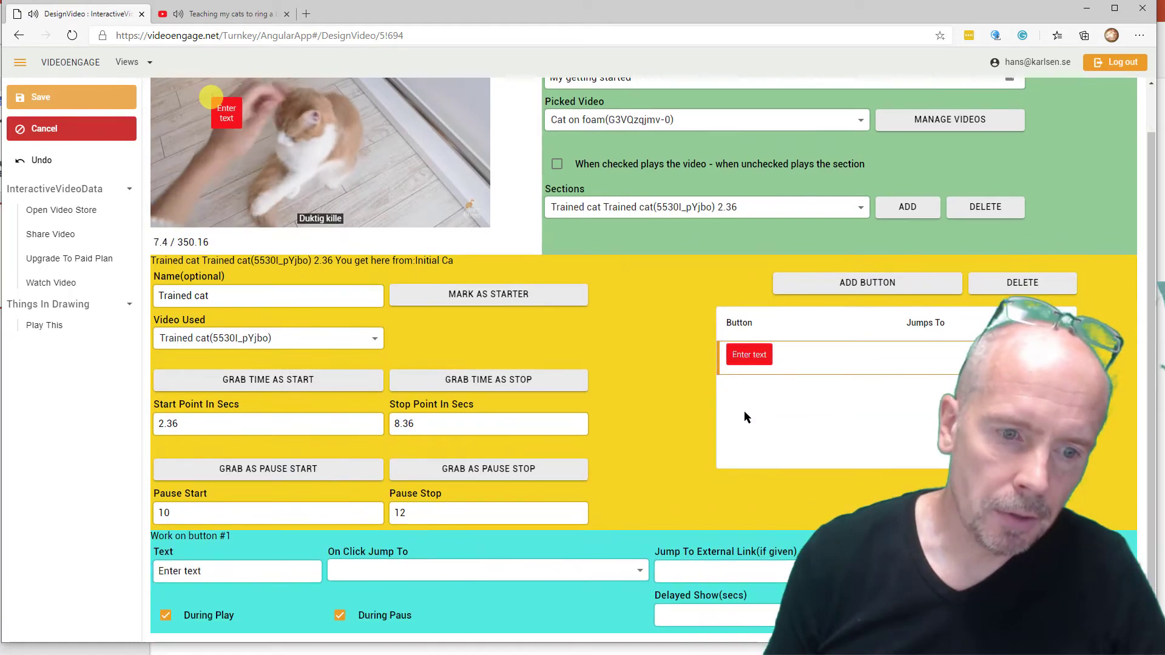
triple_click(214, 571)
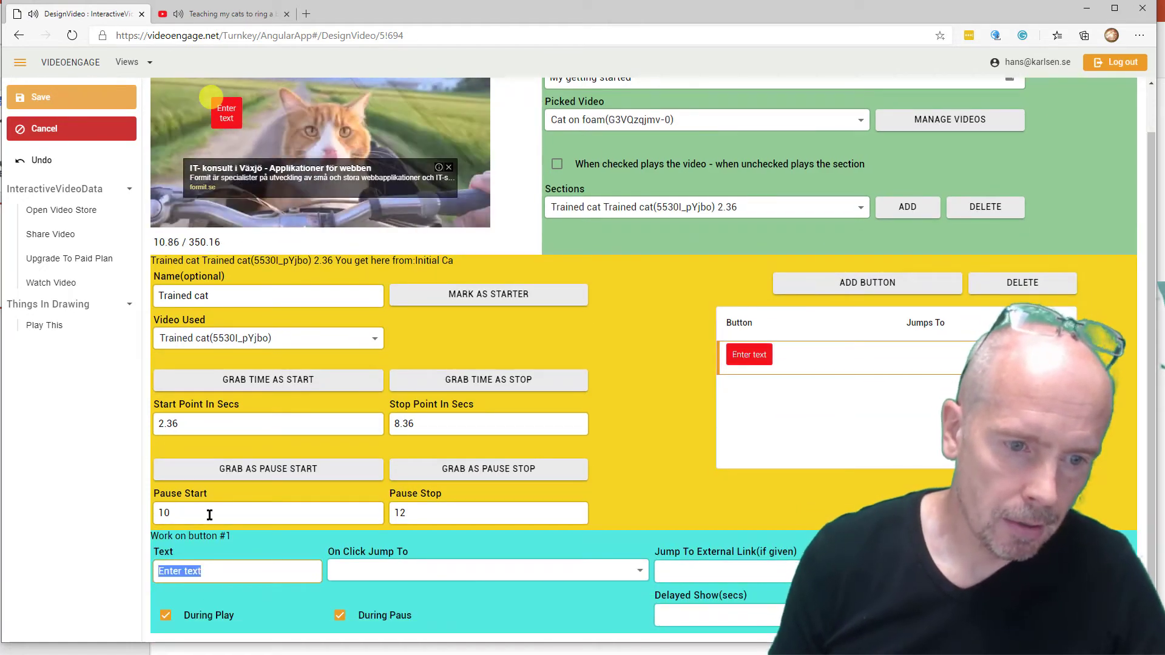
text(Want to s)
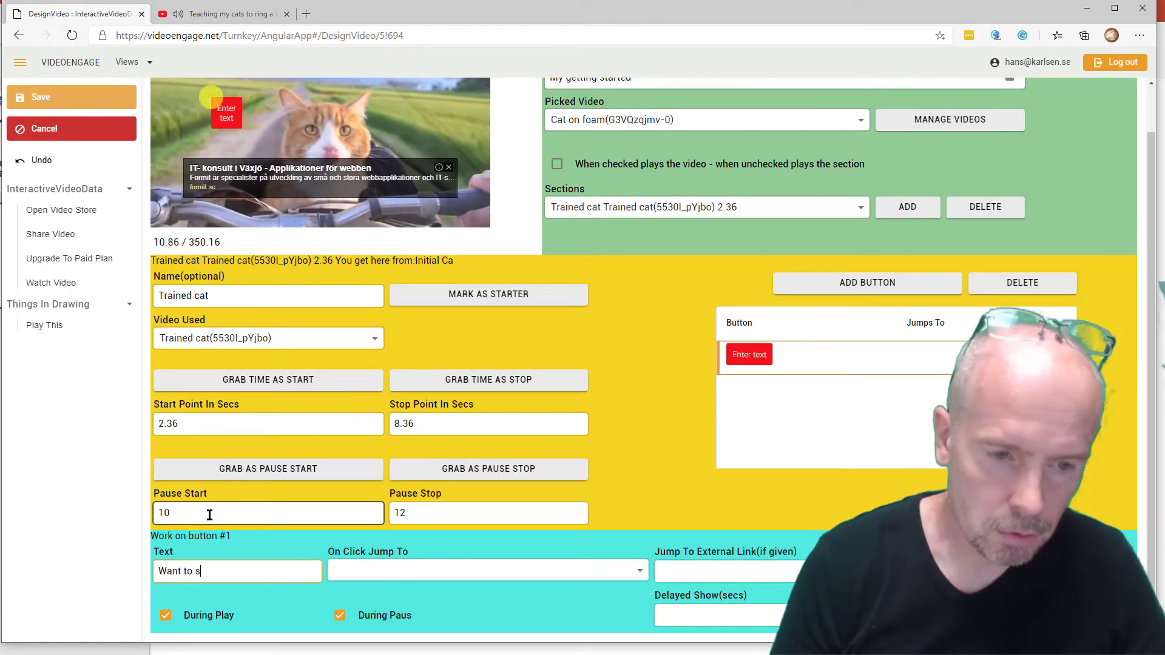
text(ee cat)
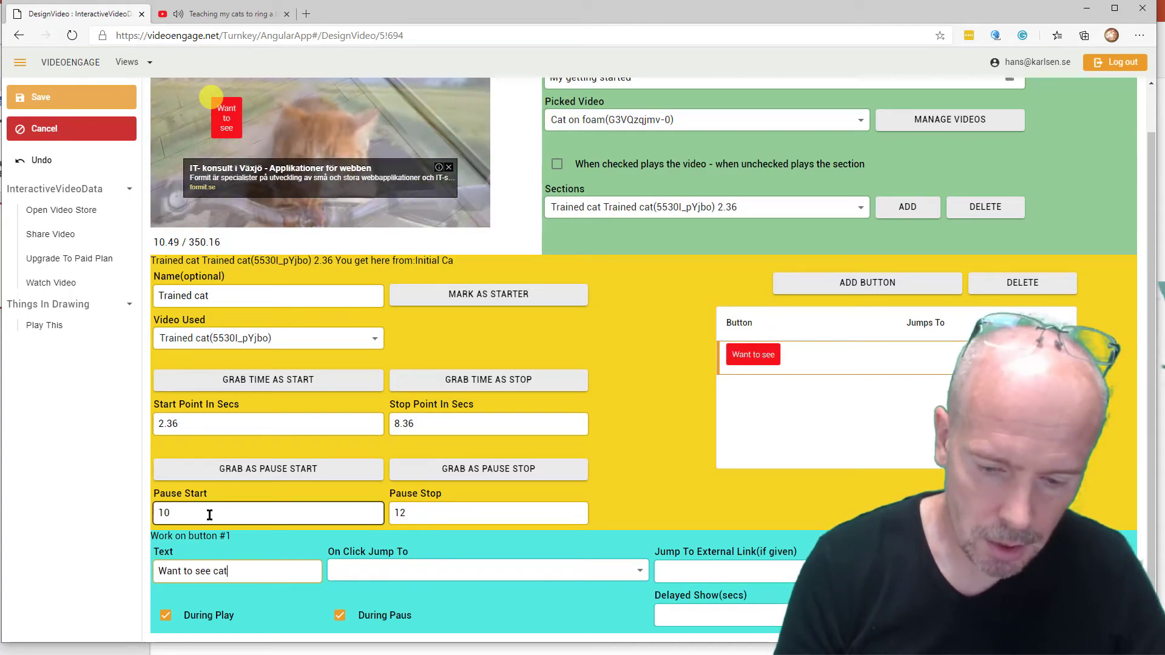
text( on foam)
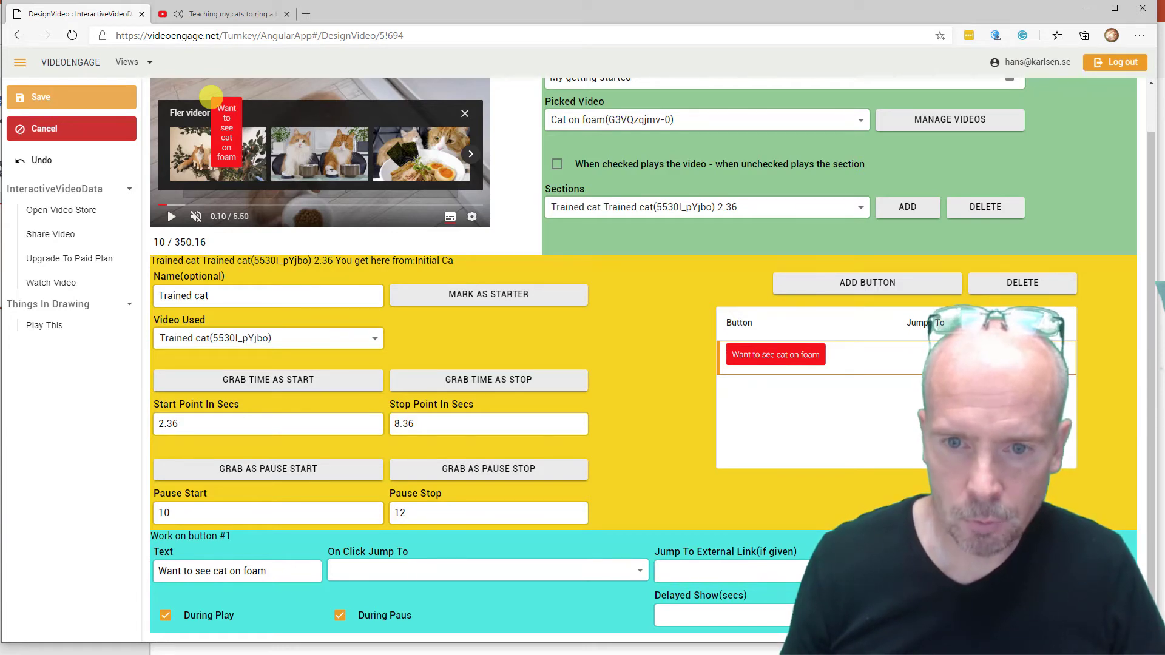
click(211, 97)
Make the yellow button jump to the Initial section and move it near the left edge of the video
click(366, 565)
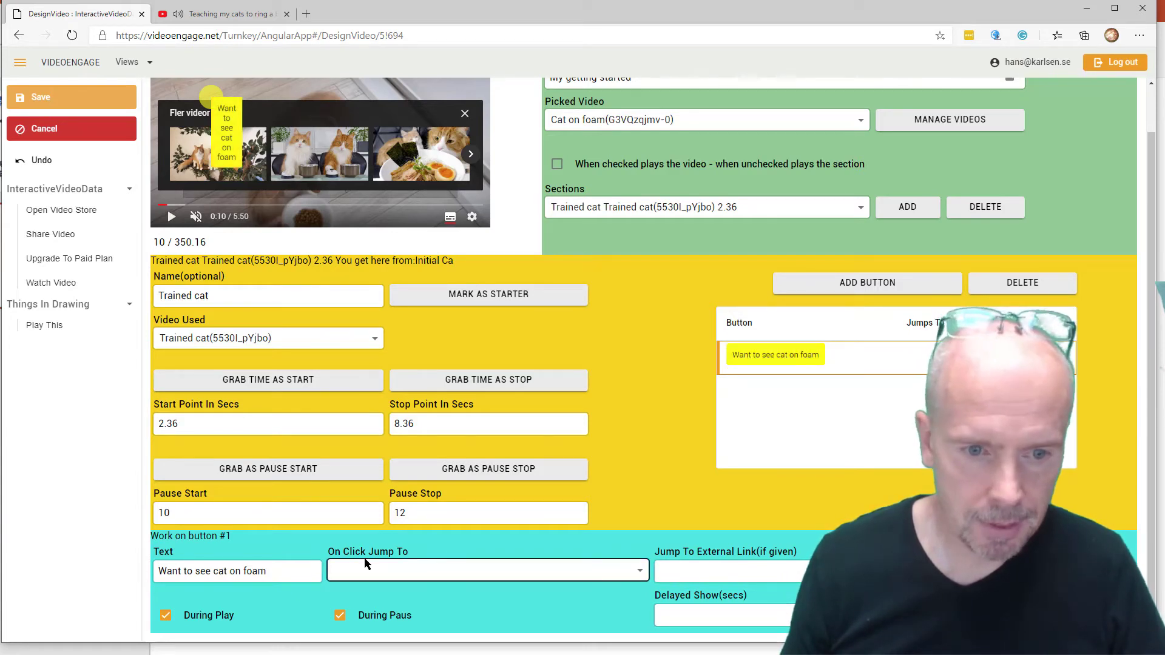
click(382, 574)
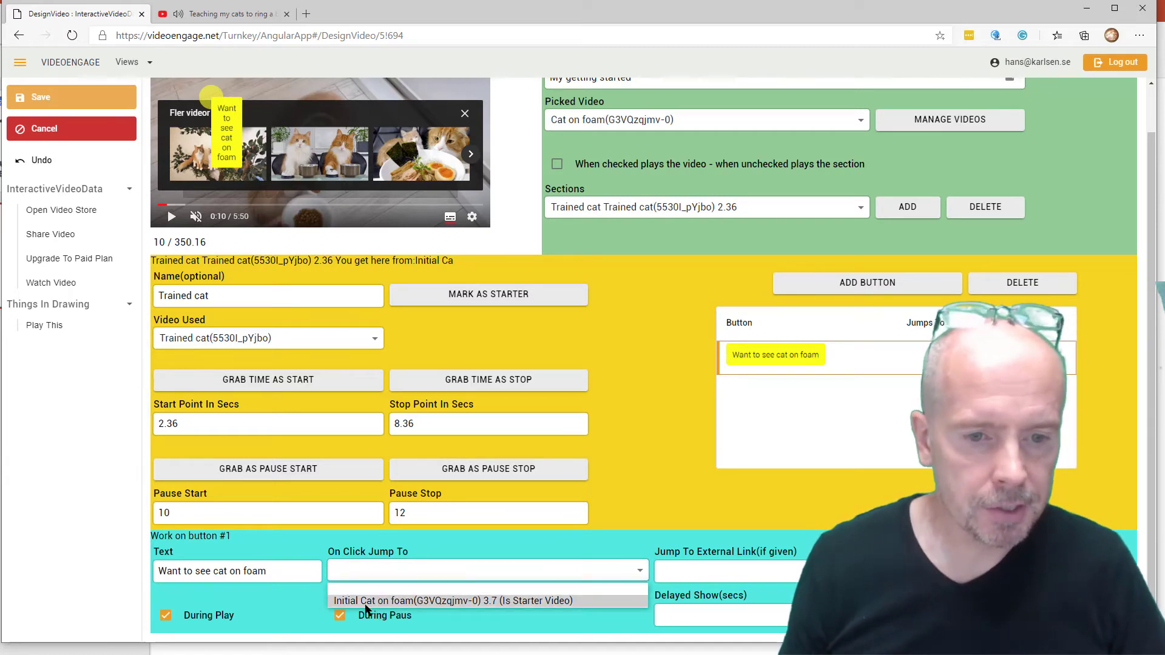
click(371, 601)
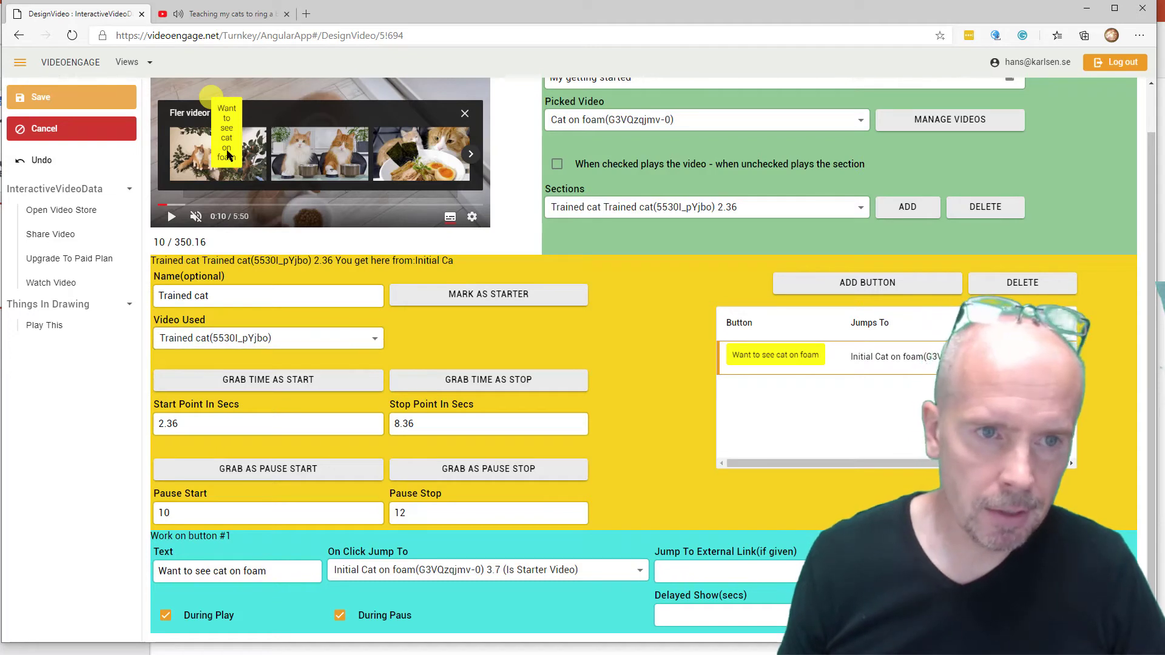
drag(214, 103, 184, 116)
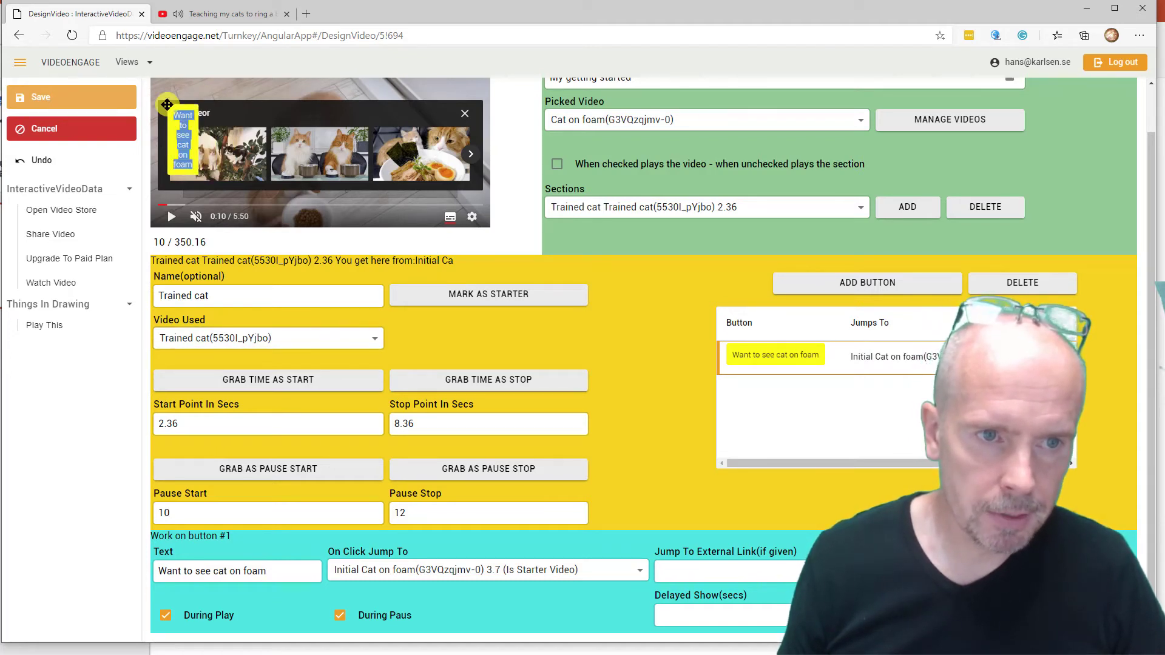
drag(184, 109, 176, 132)
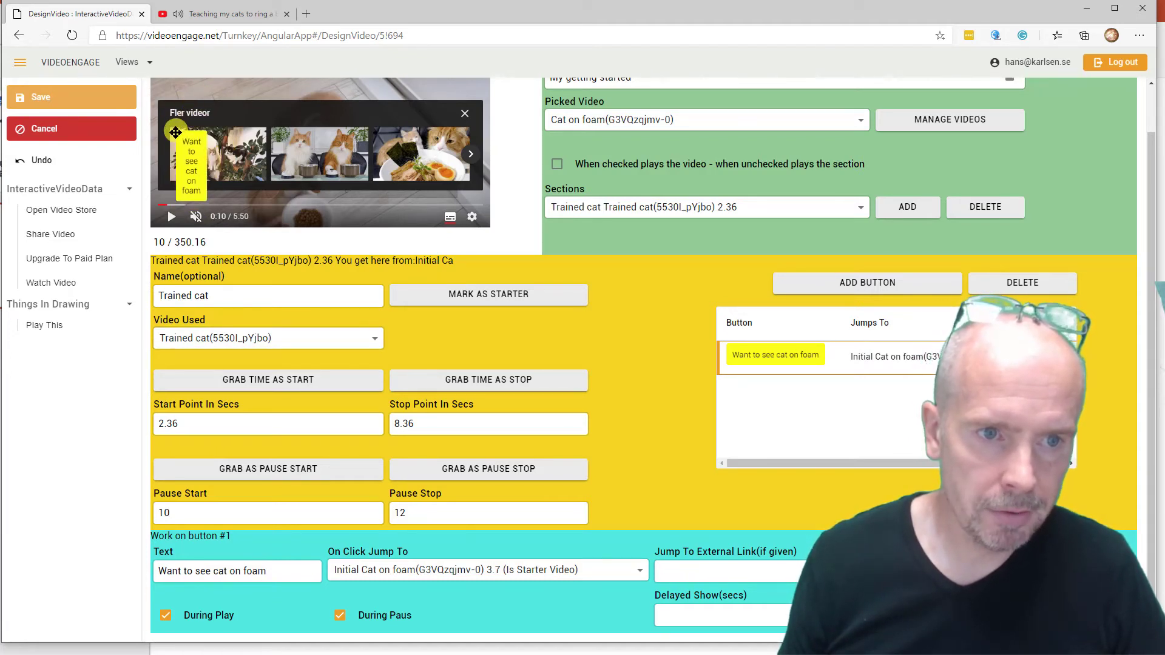
Add a second, green button to the Trained cat section with the text "Want to jump to videoEngage.net?" and no text in its external link
click(918, 293)
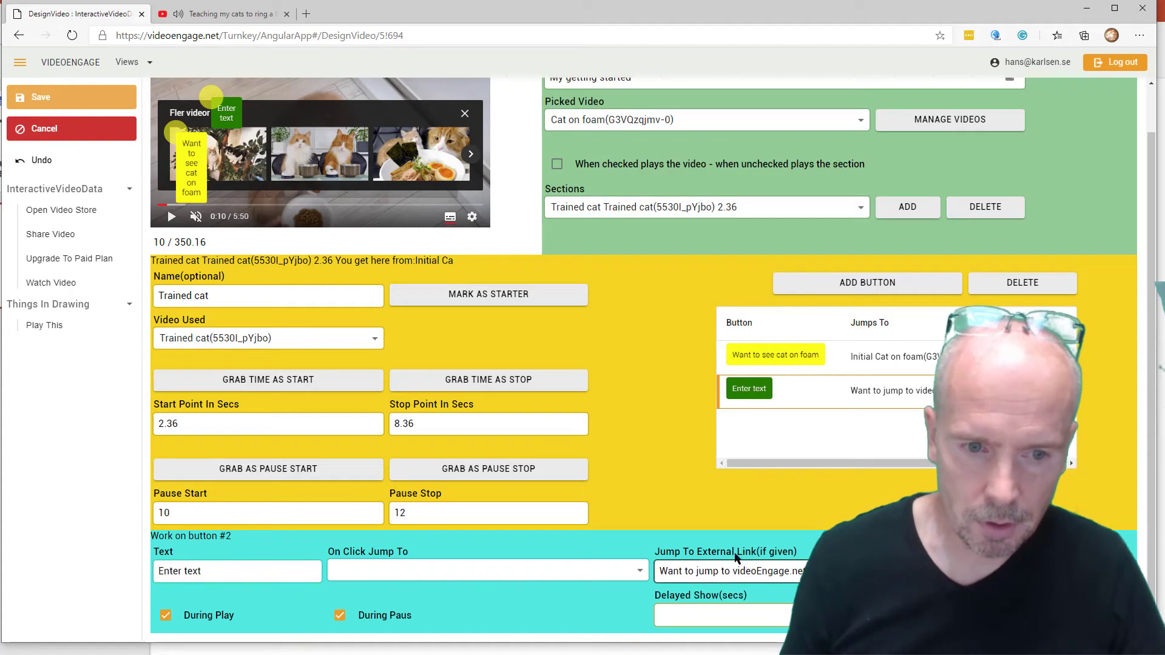
click(509, 579)
click(510, 573)
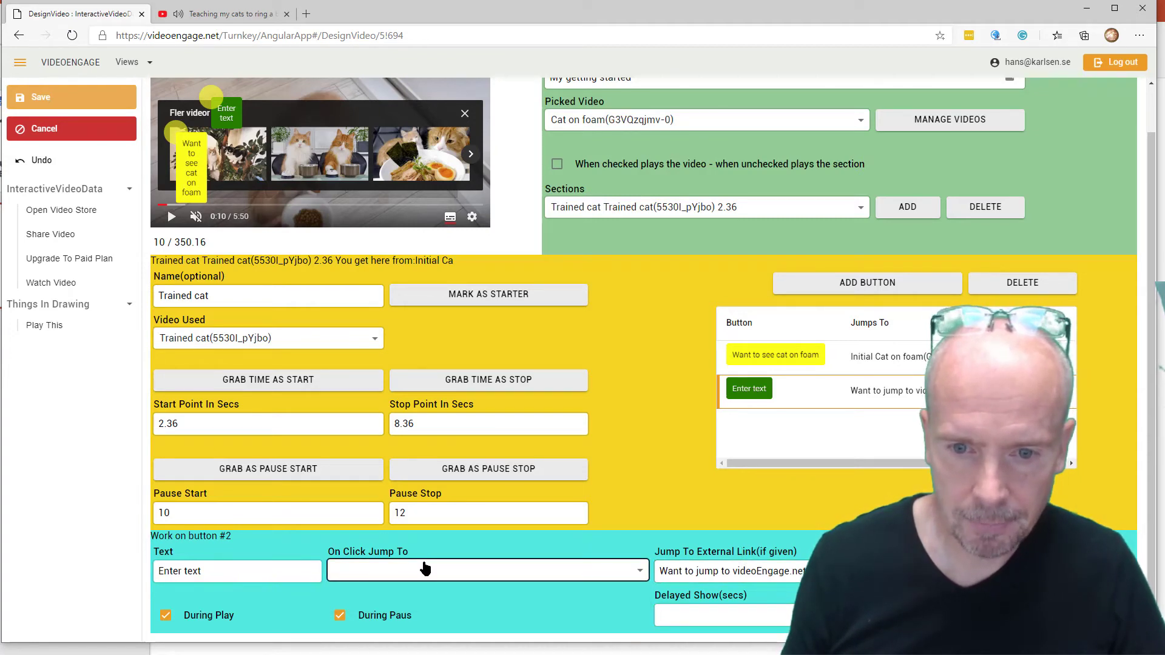
drag(849, 573, 618, 582)
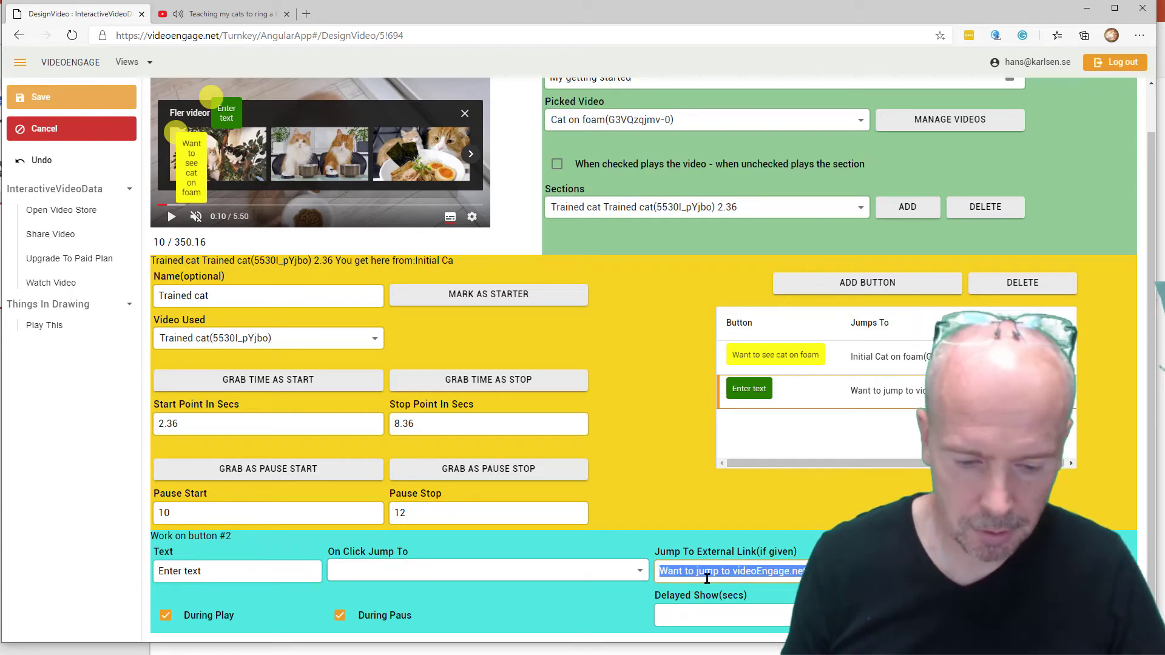
key(BackSpace)
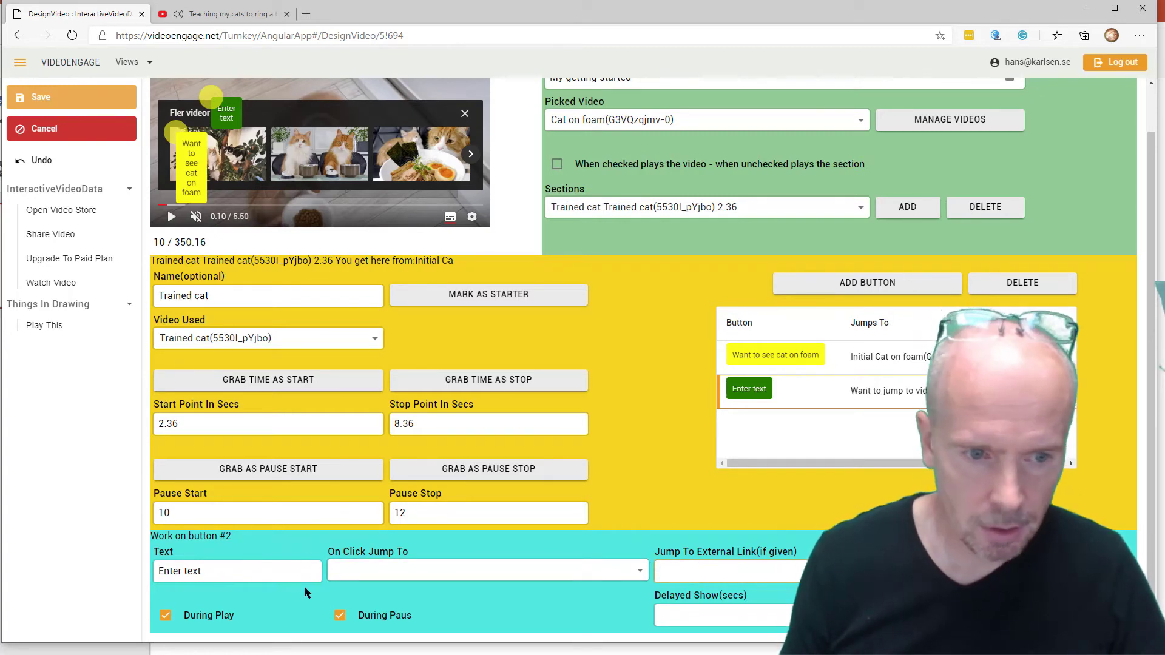
key(ctrl+a)
text(Want to jump to videoEngage.net?)
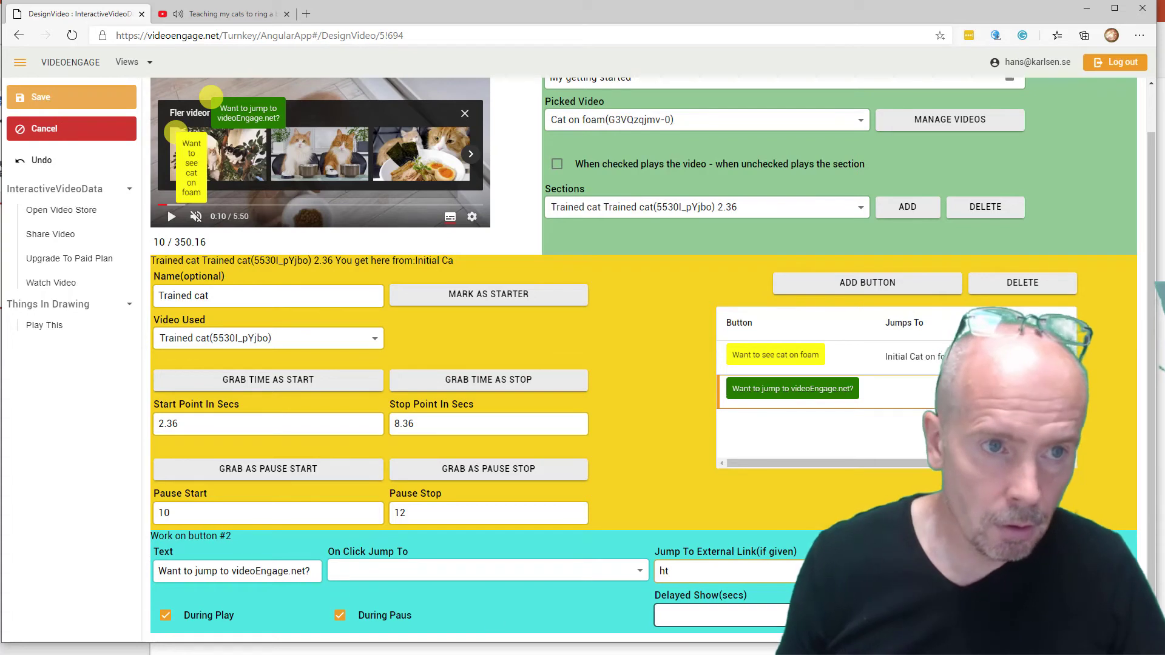
drag(220, 35, 20, 36)
key(ctrl+c)
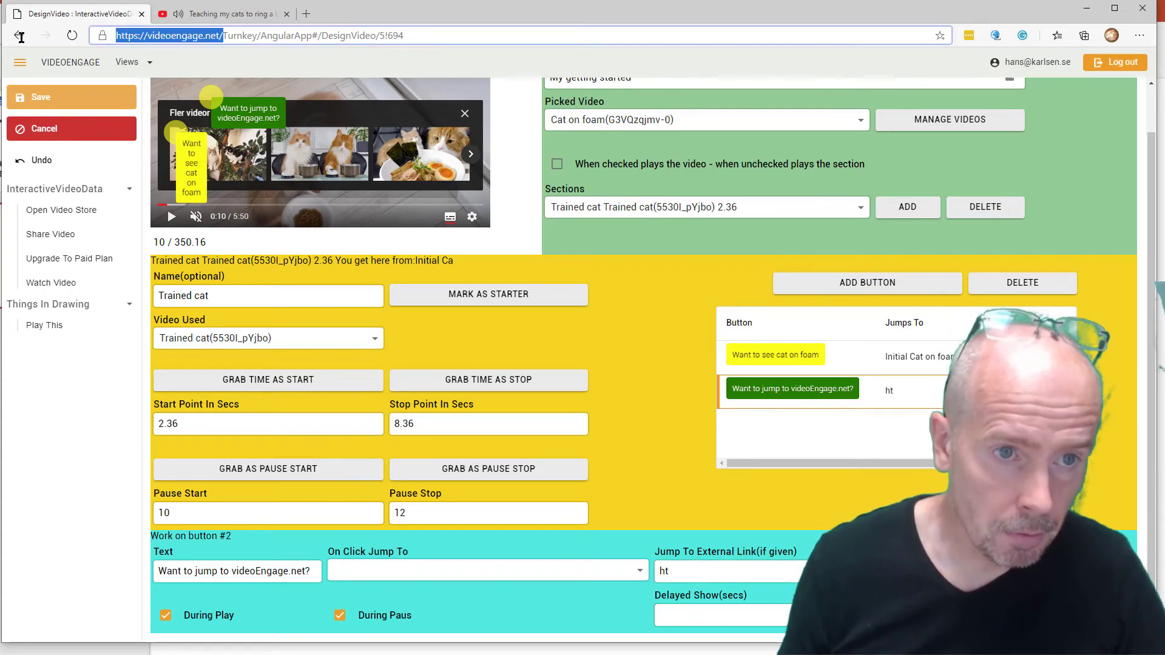
drag(671, 572, 554, 559)
key(ctrl+v)
key(Tab)
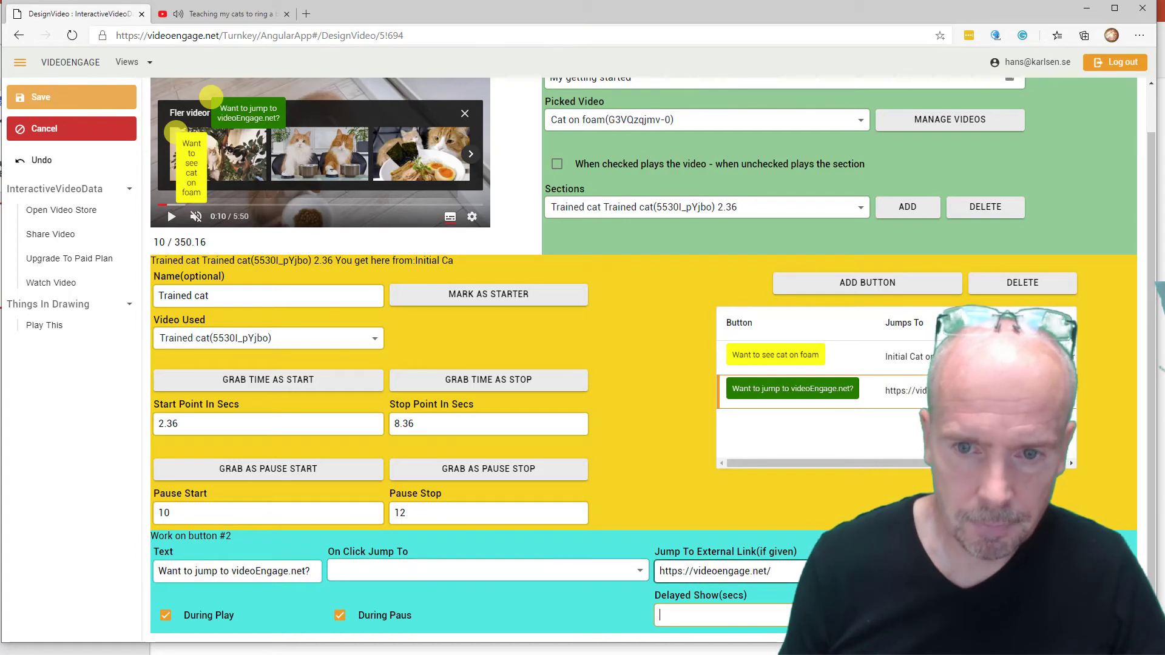
Move the green button to the upper-right area of the video and save the project
click(35, 97)
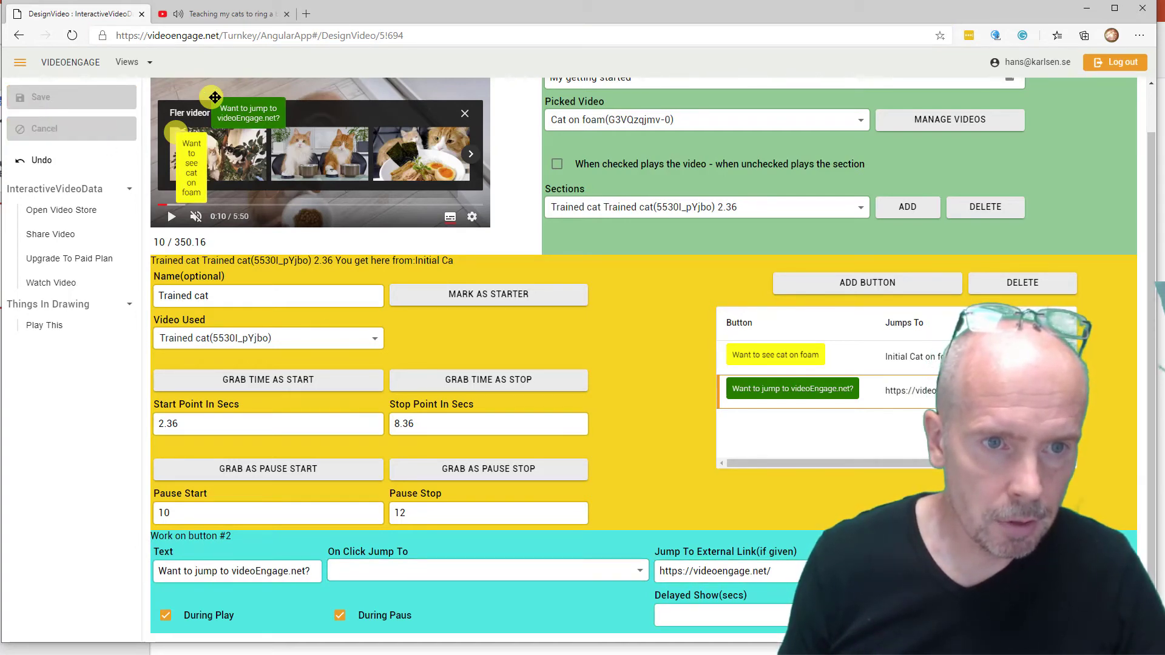
drag(212, 96, 400, 101)
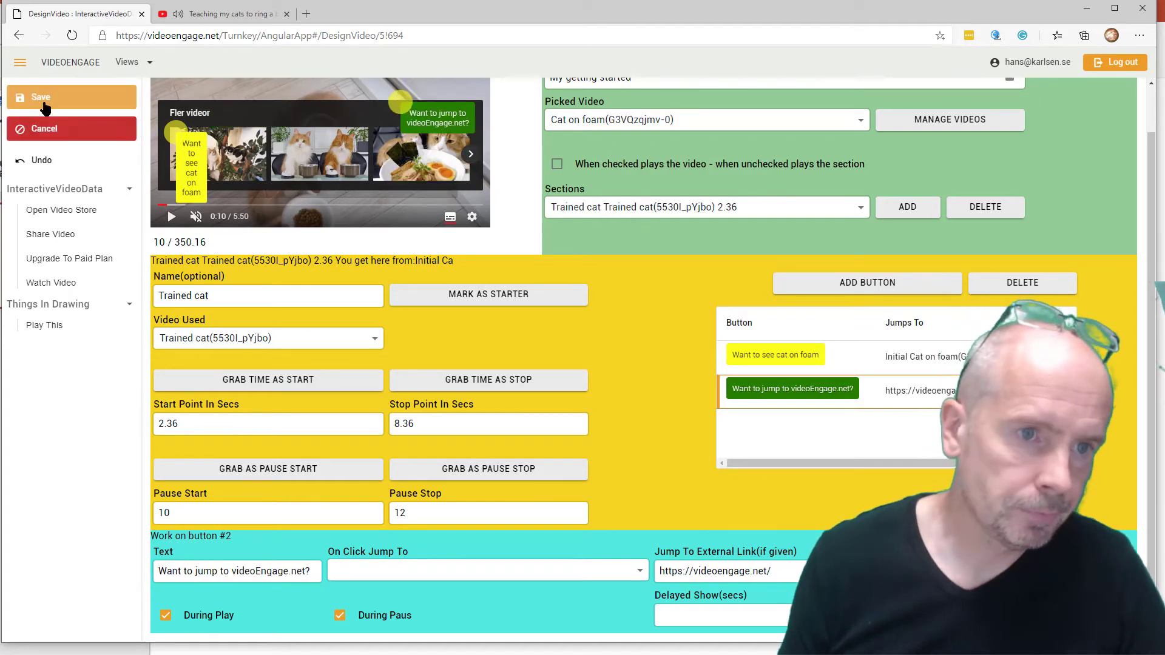
click(52, 105)
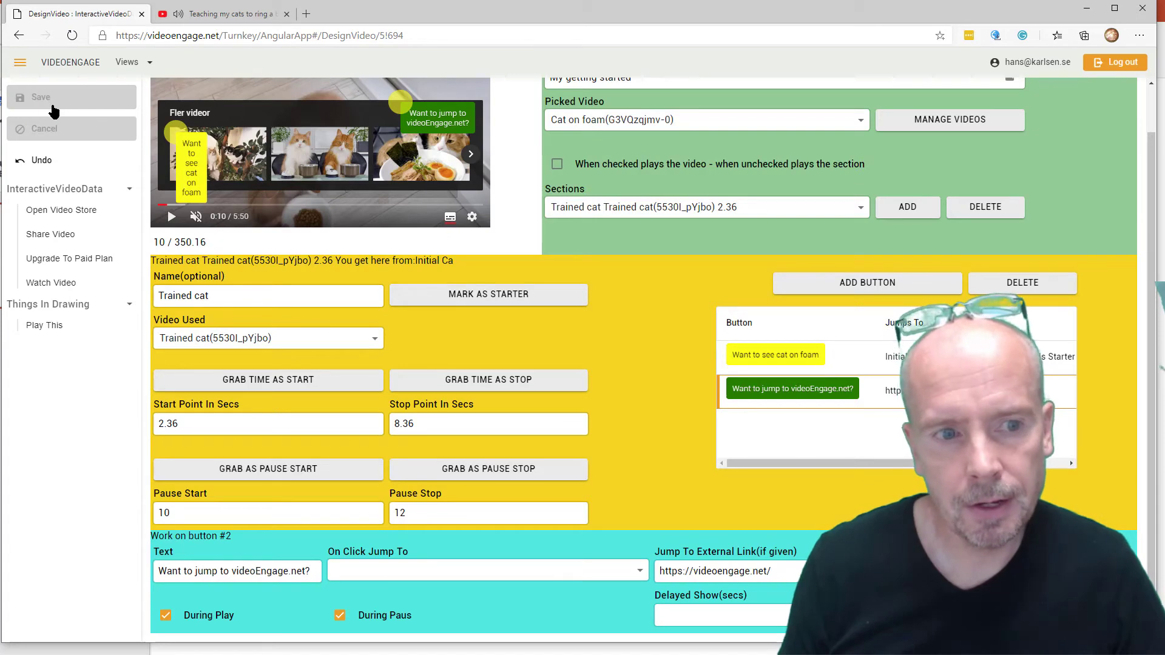
Open the project's sharing page and copy the URL for sharing the video
click(46, 236)
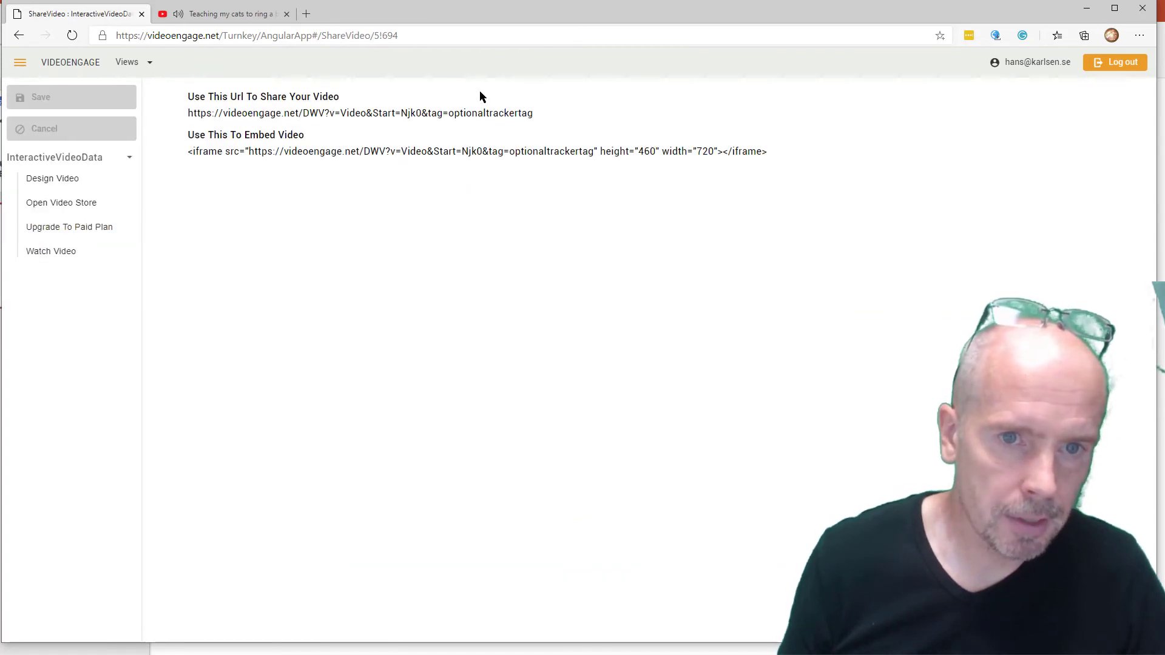
drag(187, 113, 530, 115)
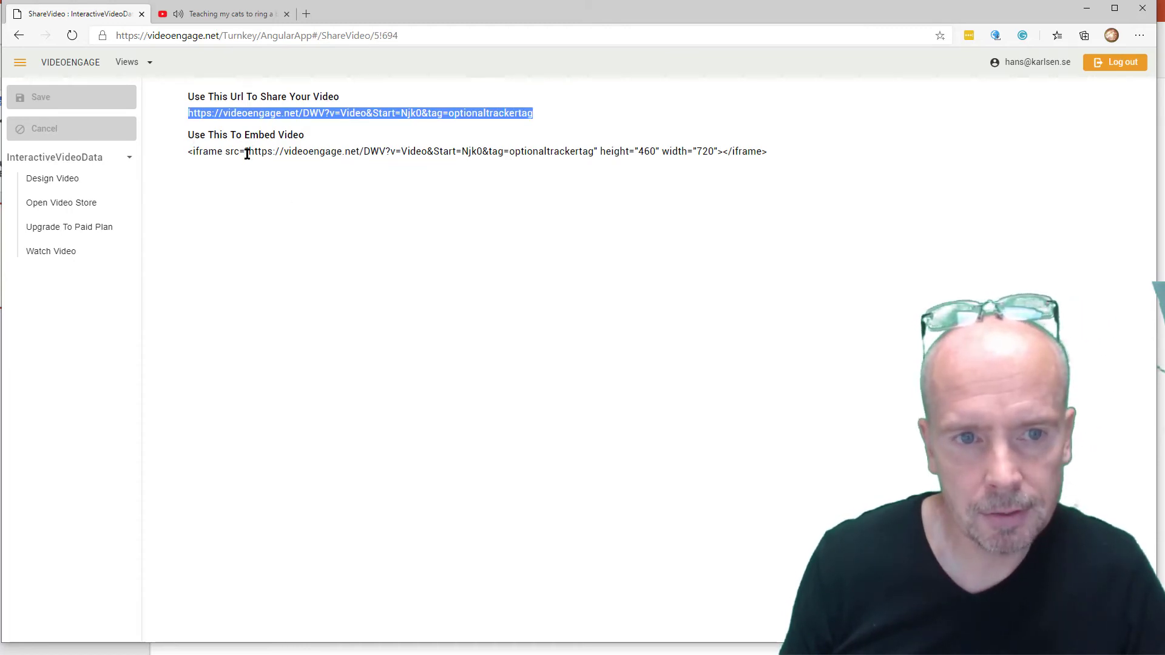
drag(247, 153, 580, 162)
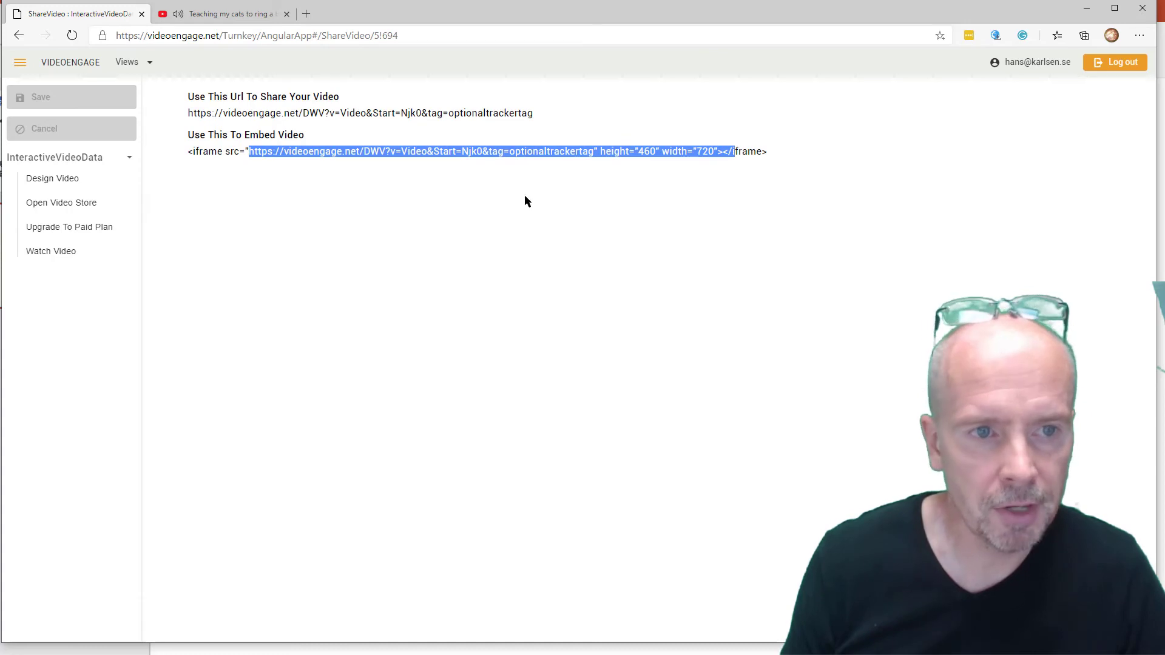
click(240, 141)
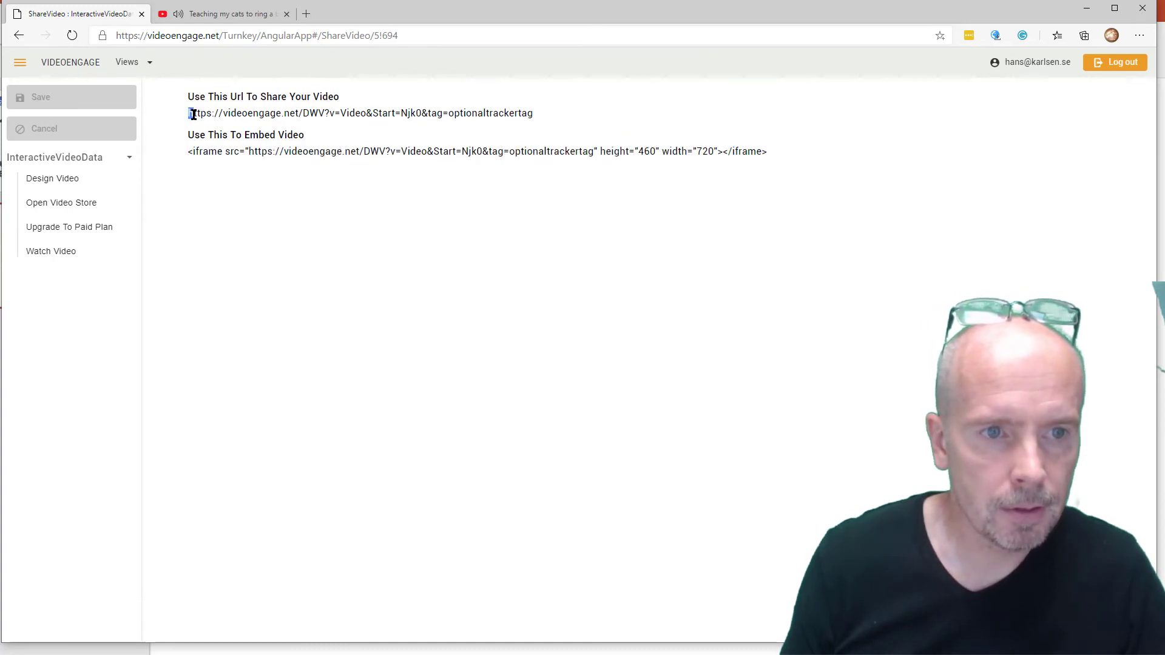
drag(532, 115, 536, 130)
key(ctrl+c)
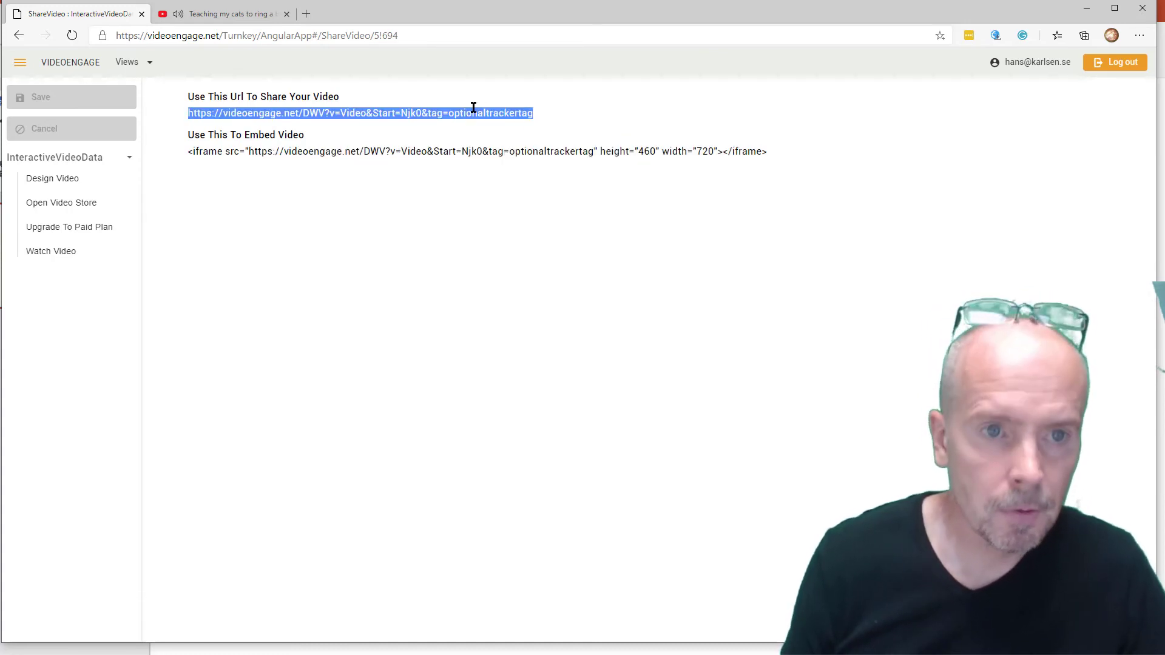
Open the copied share URL in a new browser tab and test the jumps between the Trained cat and Initial sections
click(308, 13)
key(ctrl+v)
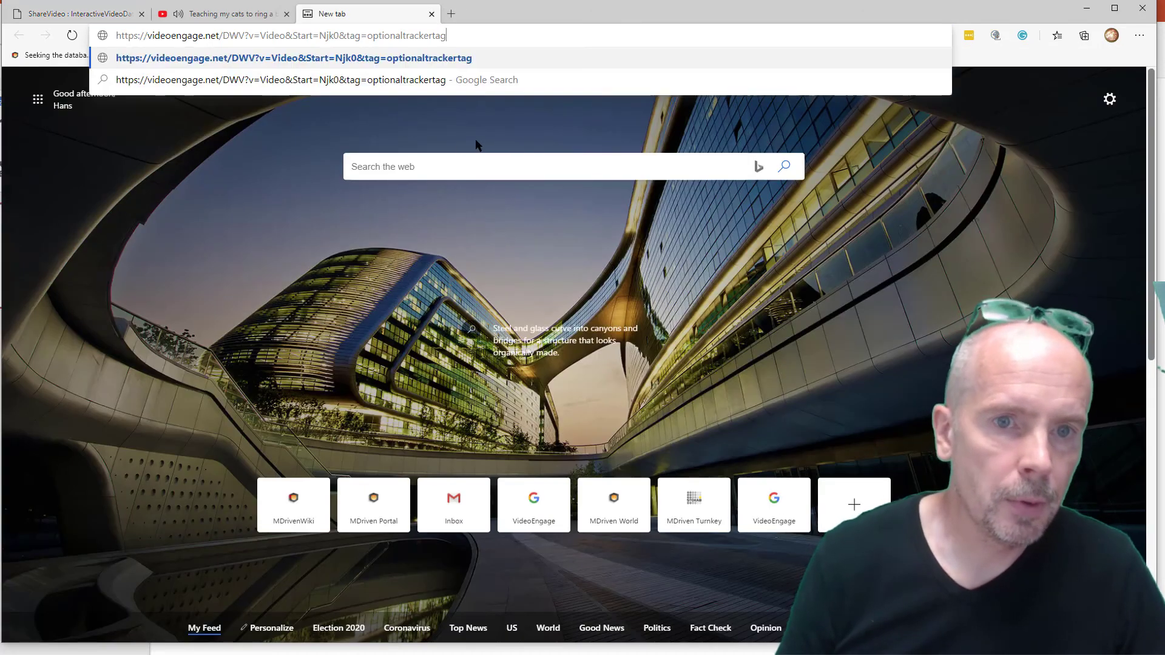
key(Return)
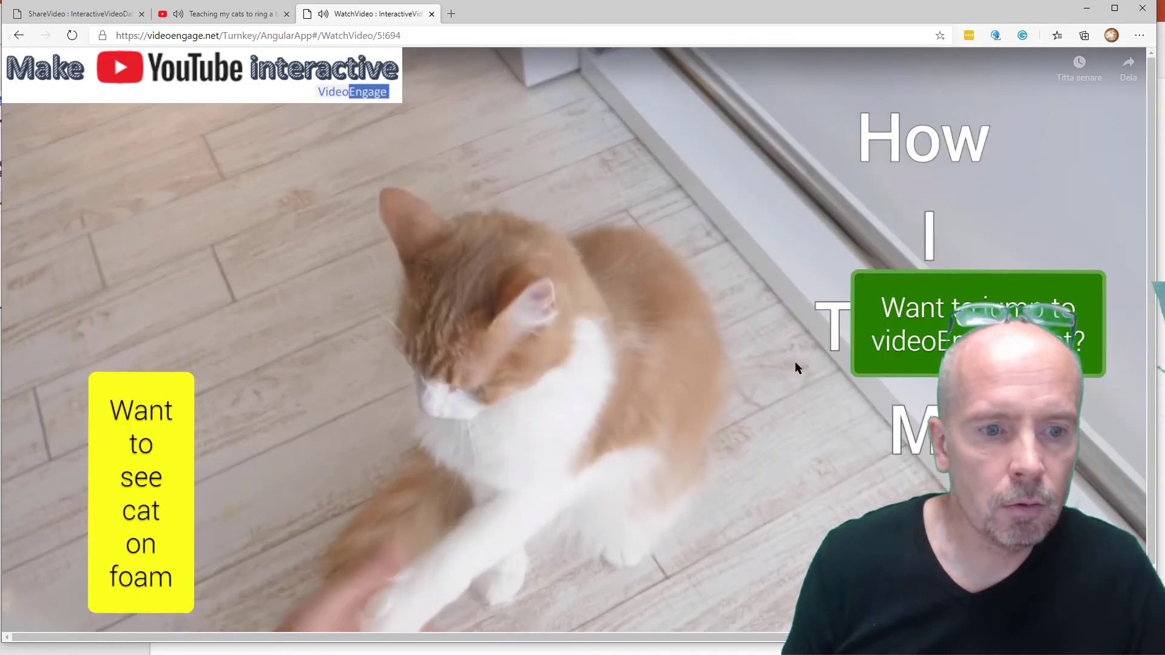
click(151, 481)
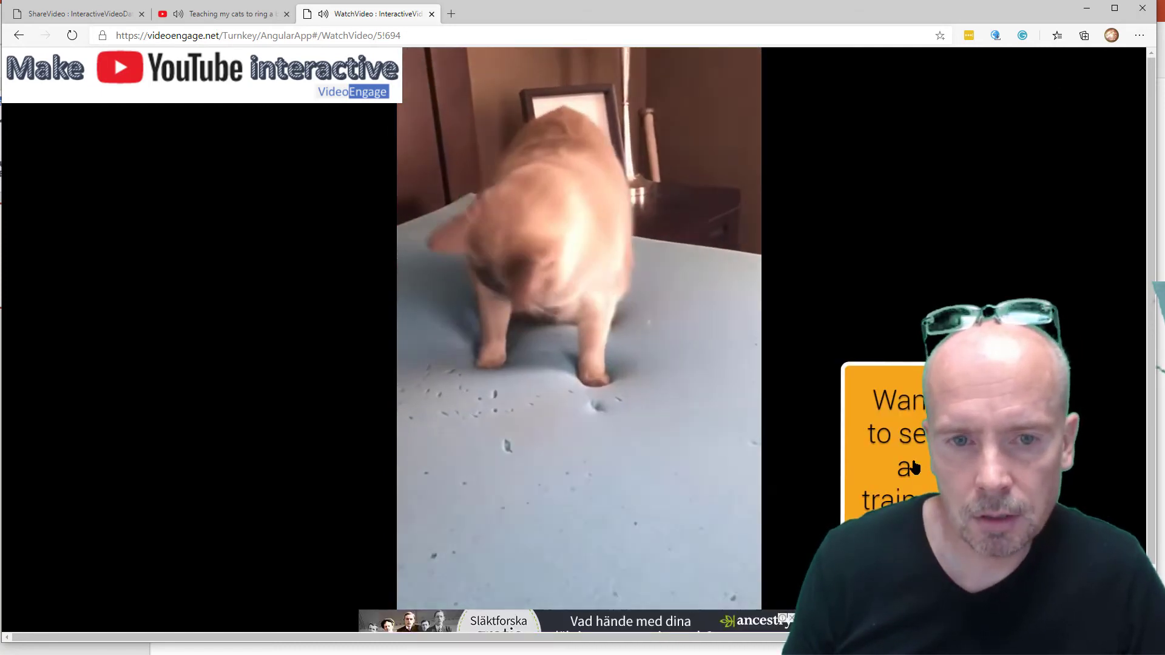
click(916, 467)
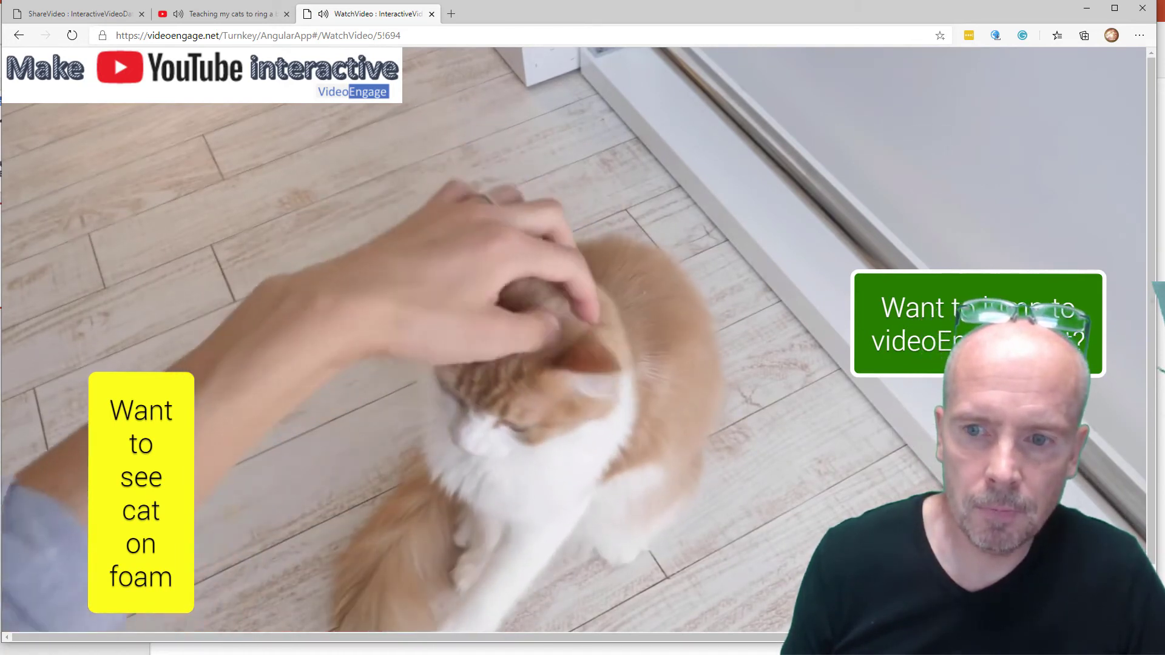
Test the green button's external link, go back to the interactive video, and return to the project's sharing page
click(995, 342)
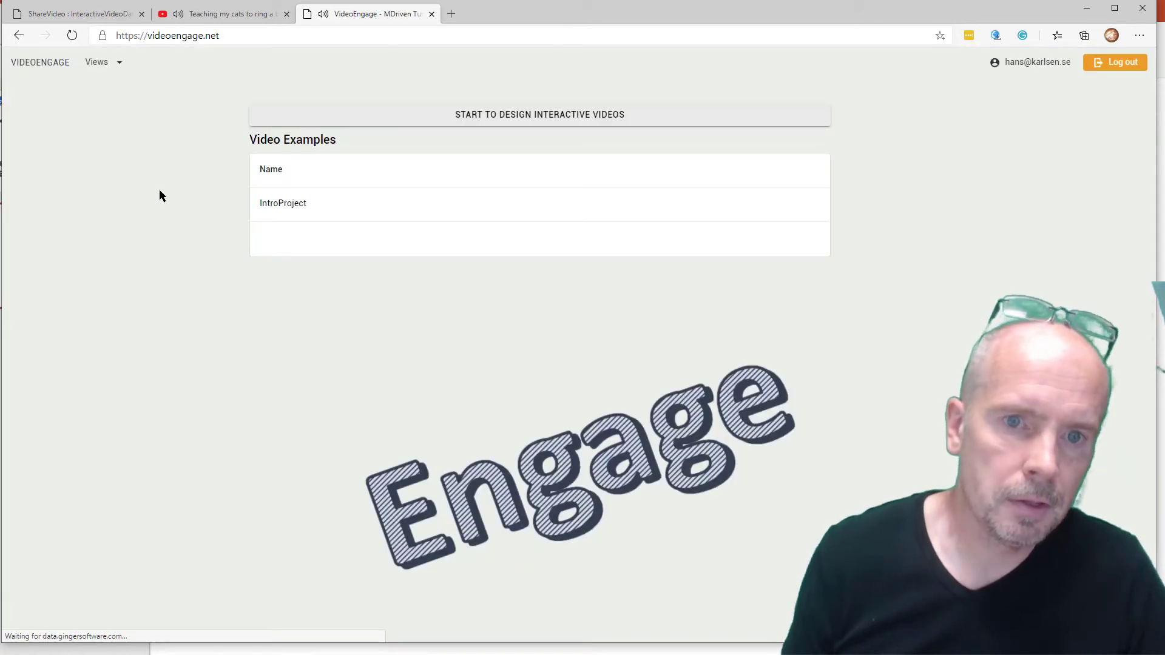
click(20, 35)
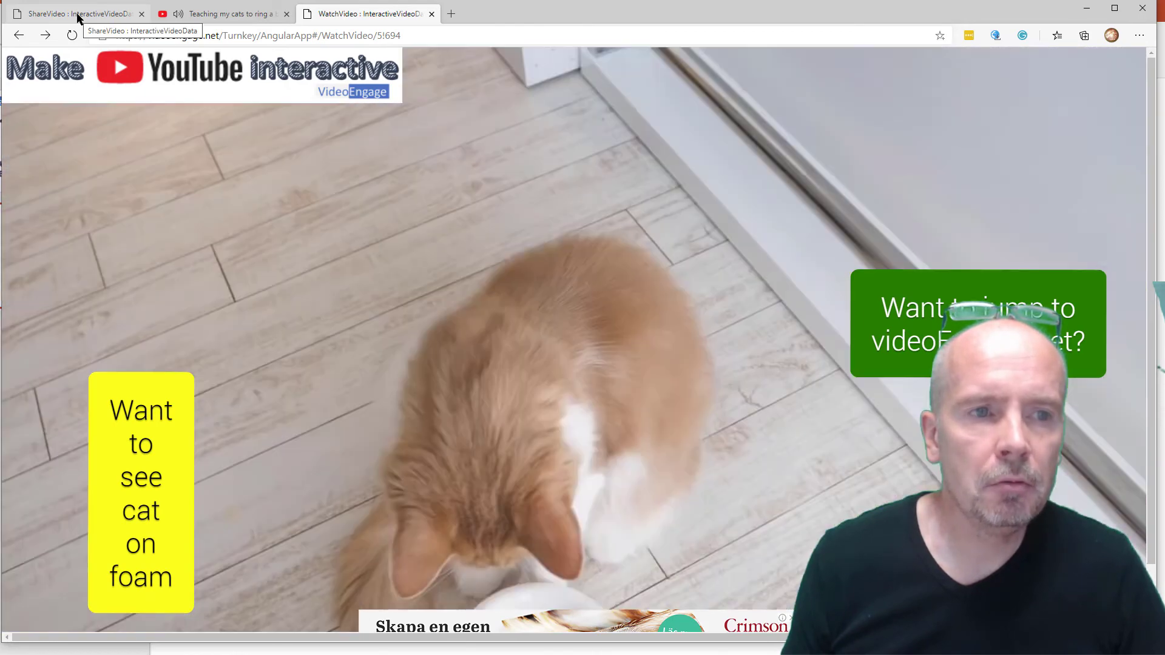
click(79, 18)
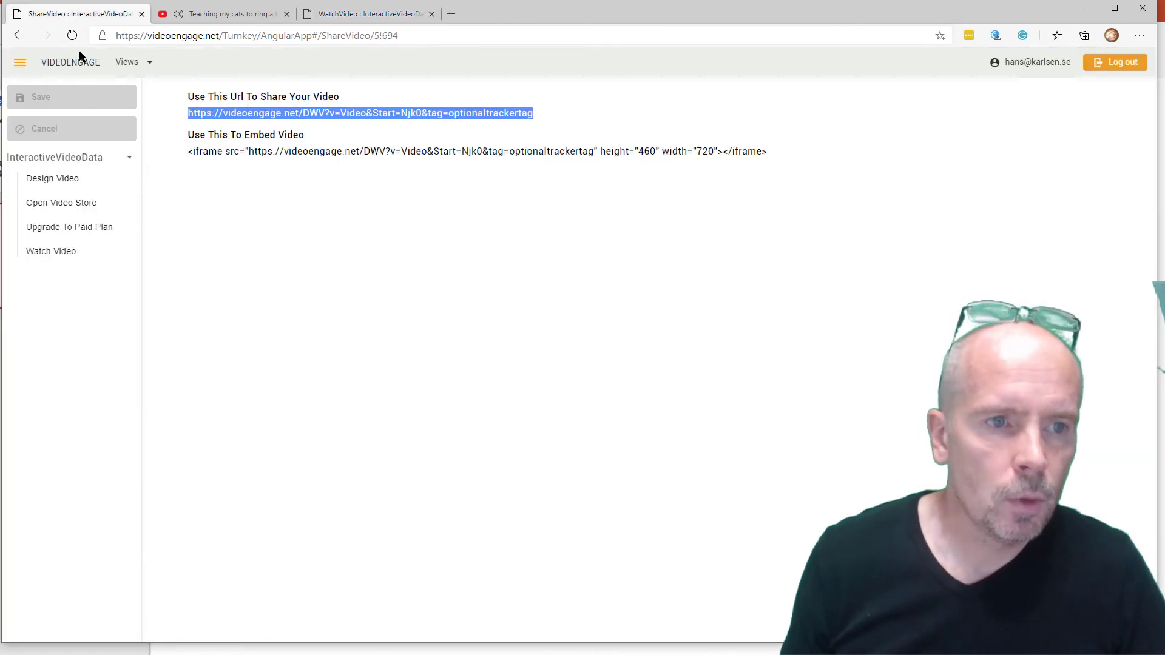
Test the branding banner's link on the interactive video in the watch tab, and go back to the video
click(349, 15)
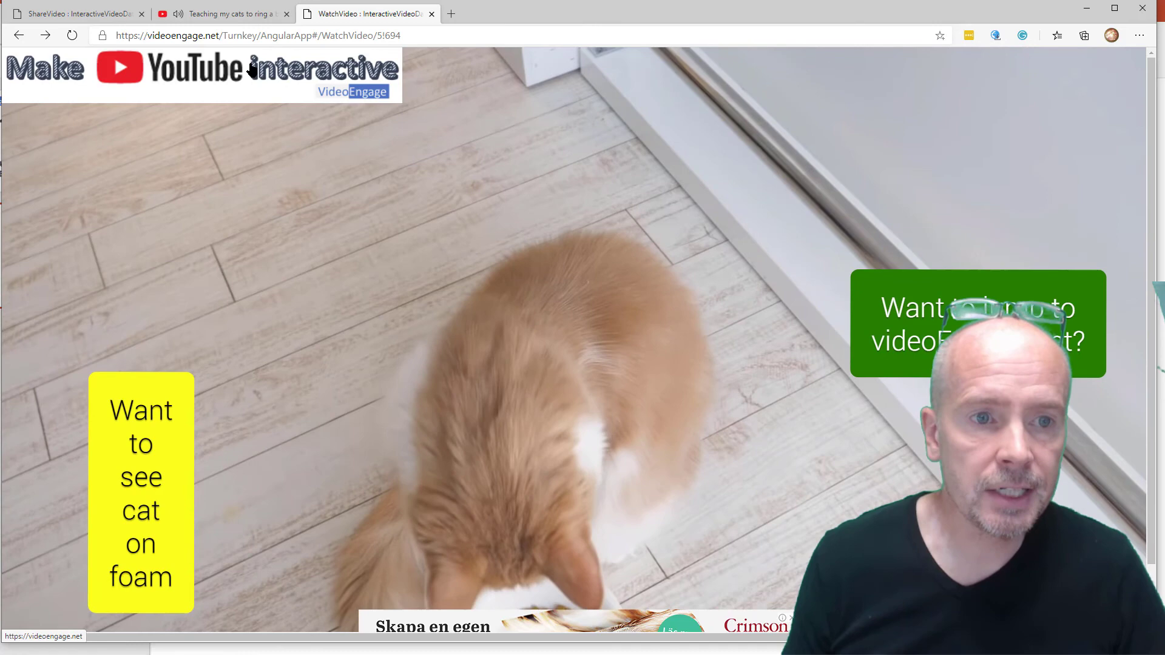
click(252, 70)
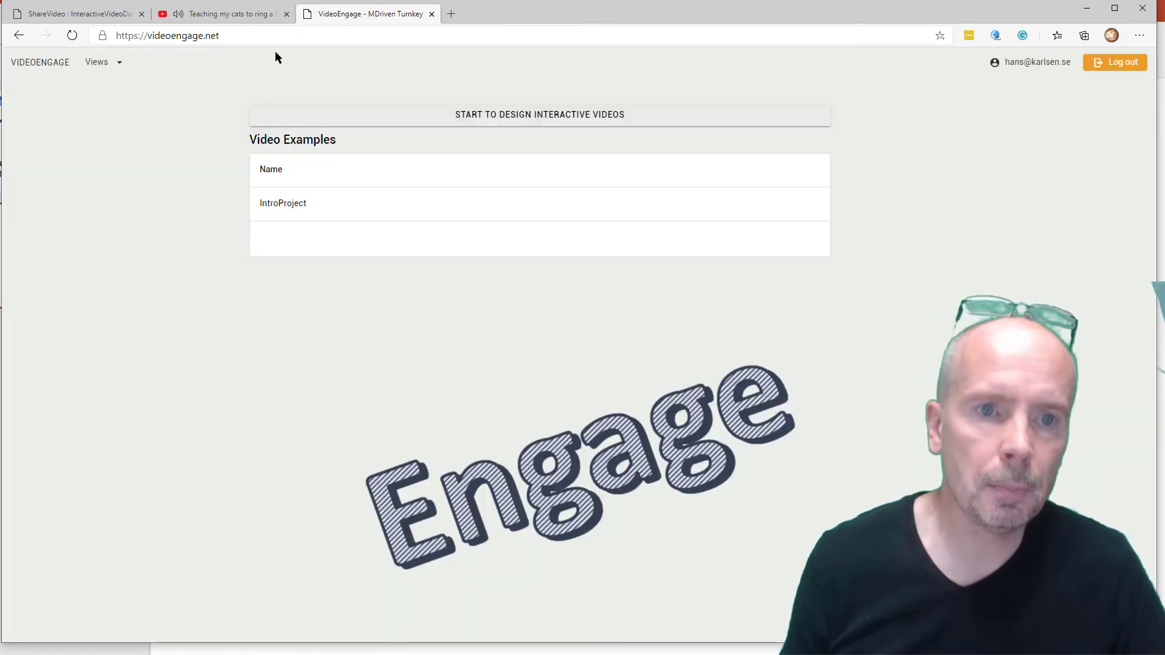
click(84, 15)
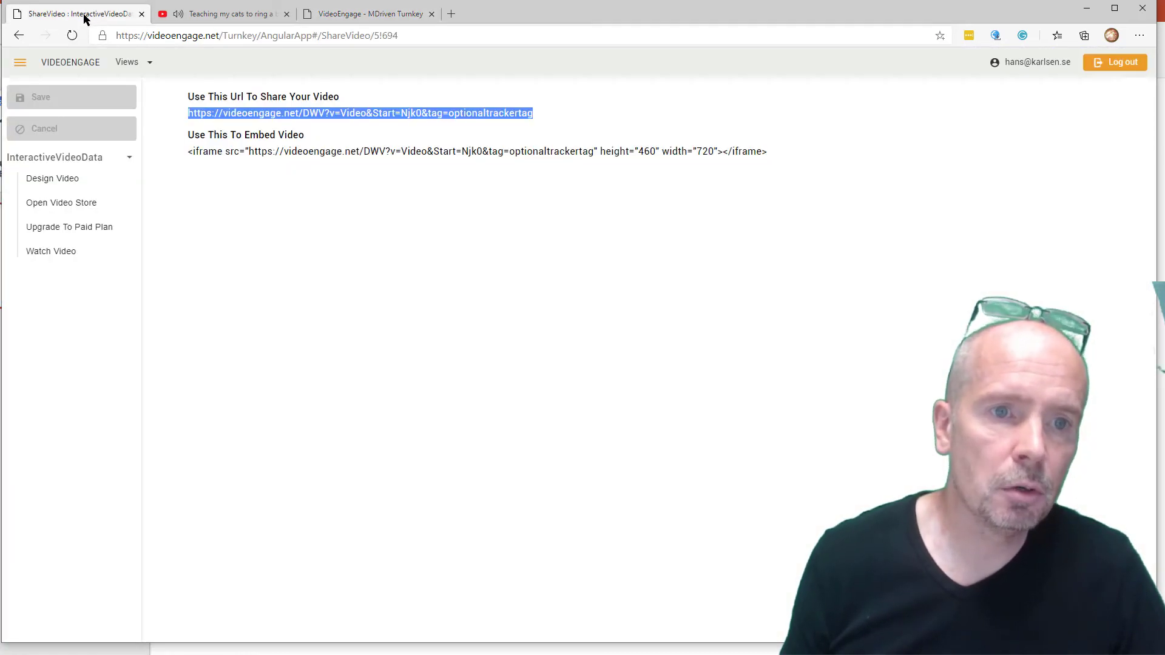
click(347, 14)
click(19, 35)
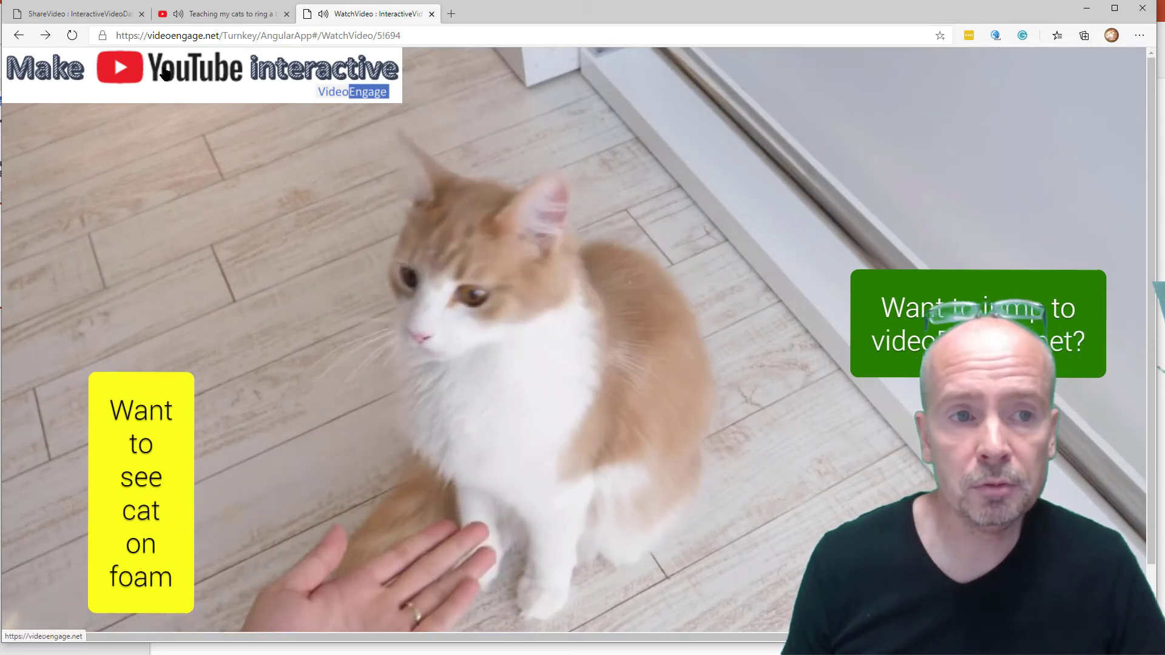
Open the paid-plan upgrade page for "My getting started", check the amount and show the debit or credit card payment form
click(98, 15)
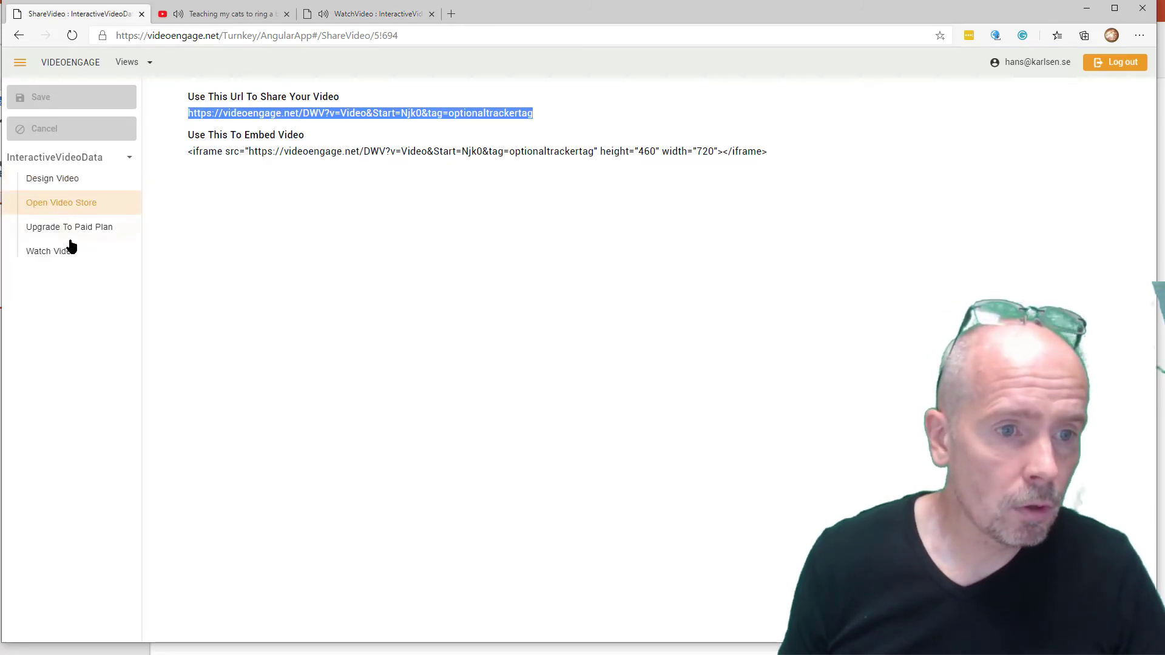
click(57, 180)
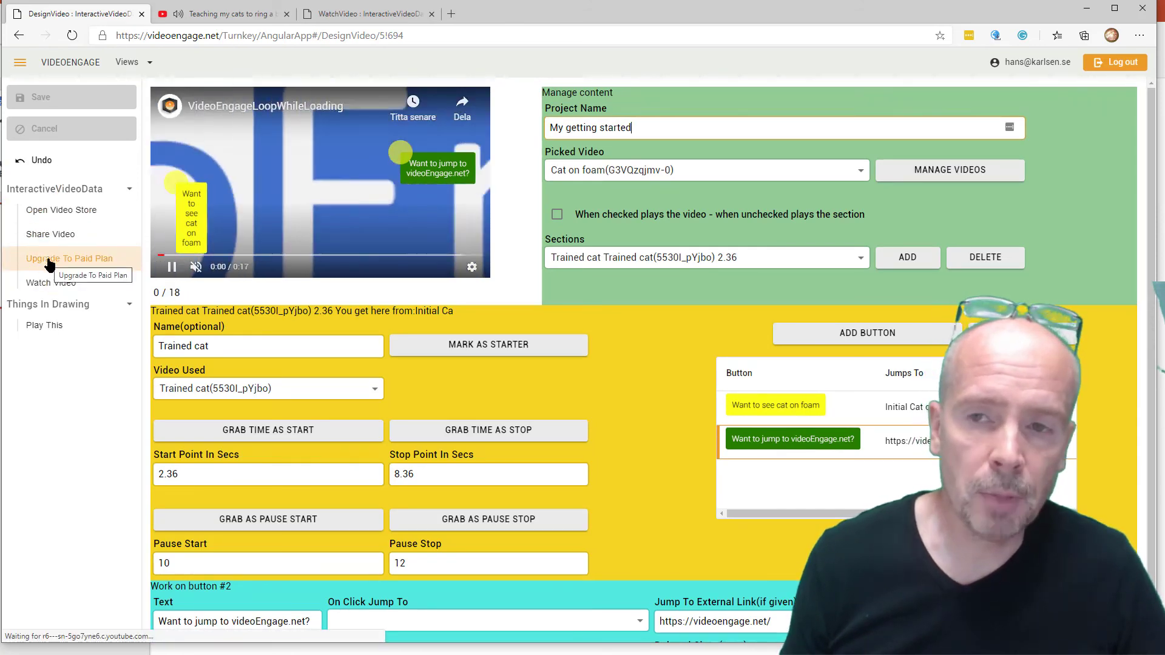
click(49, 261)
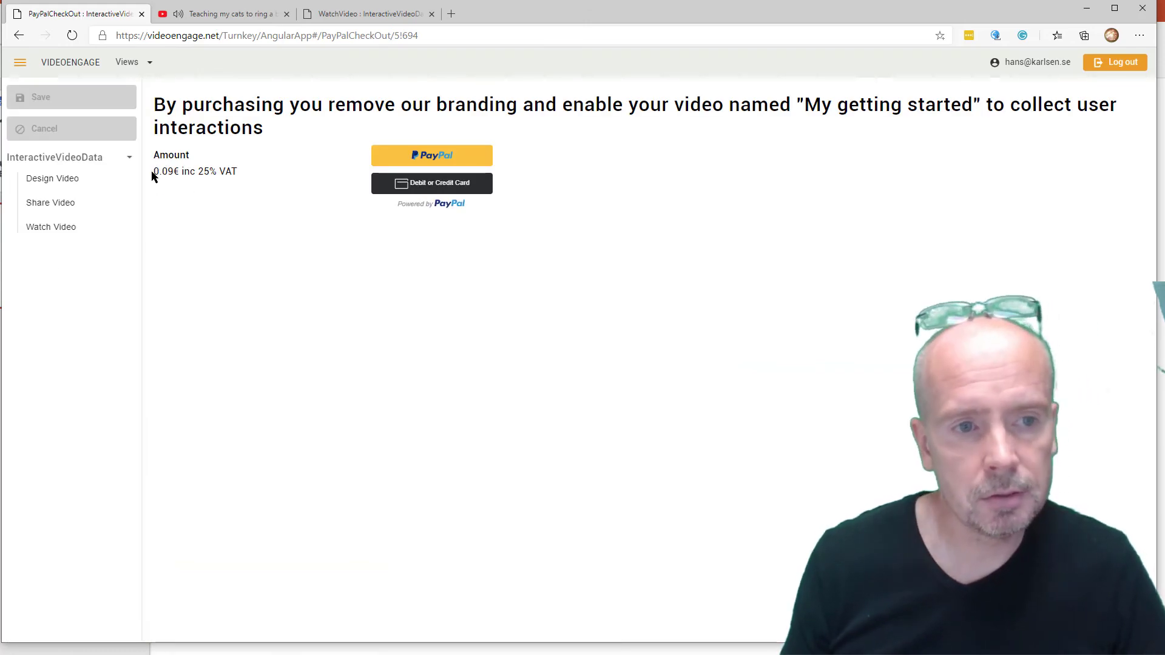
drag(154, 173, 165, 171)
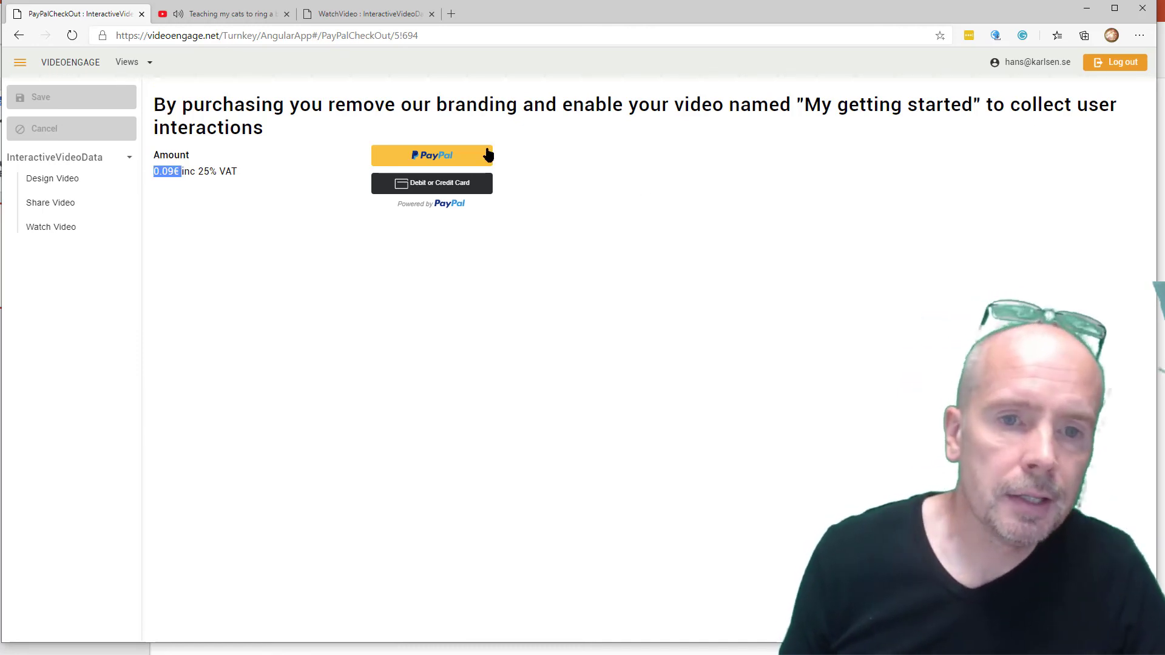
click(431, 185)
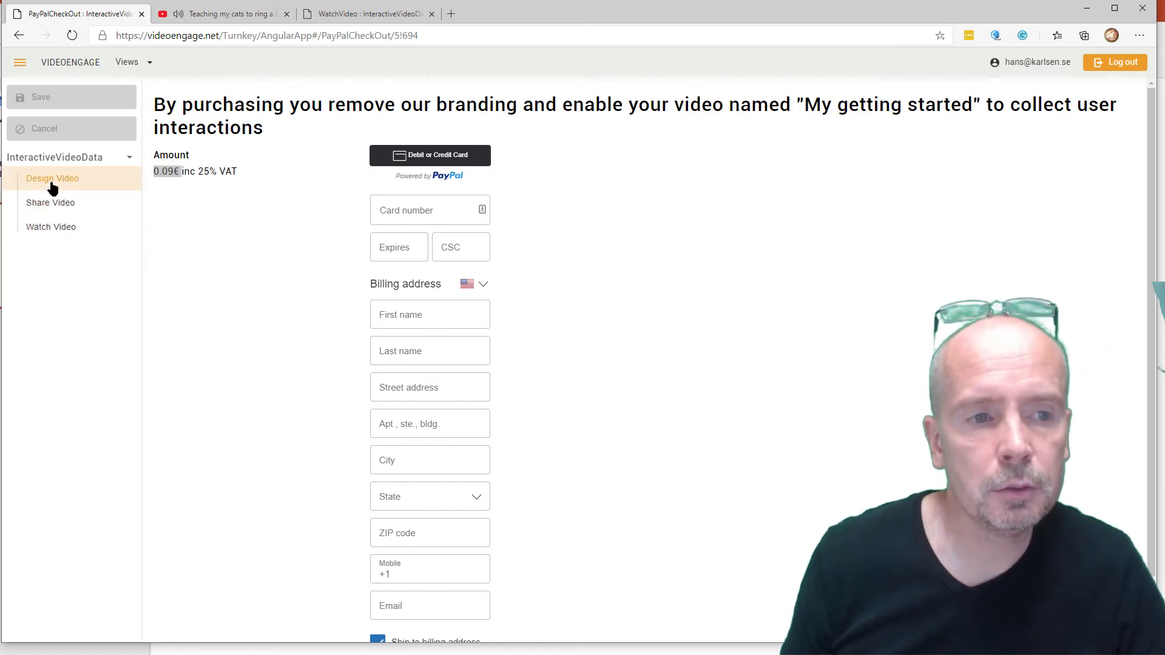
Watch the interactive video from the project and test the yellow "Want to see cat on foam" button
click(200, 15)
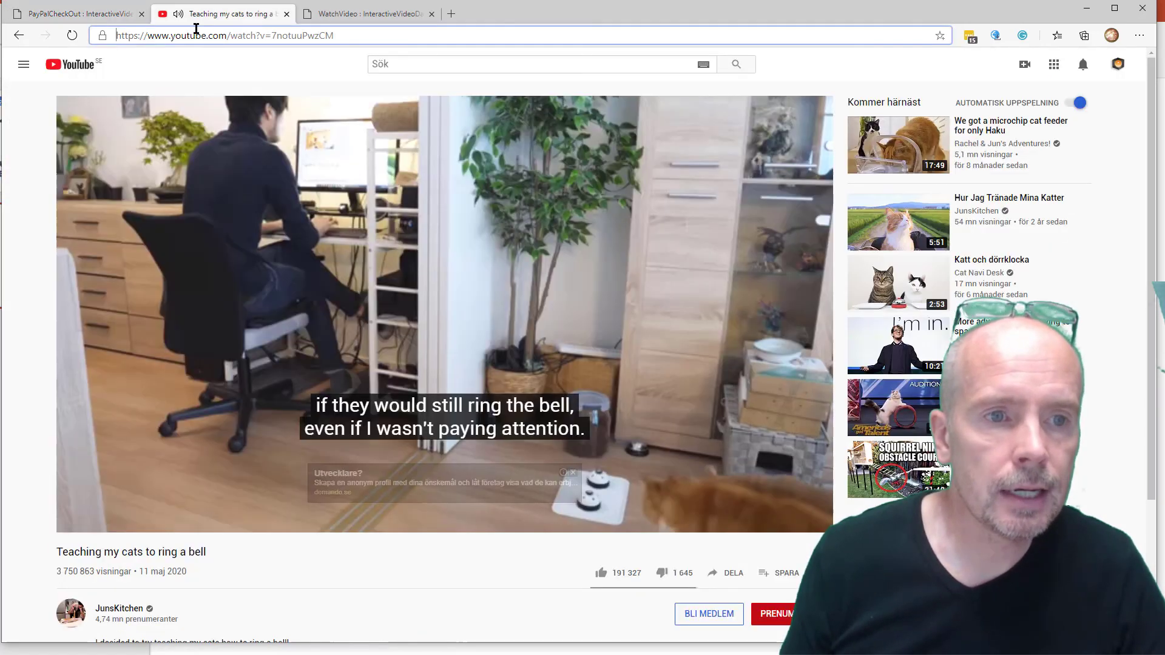
click(91, 14)
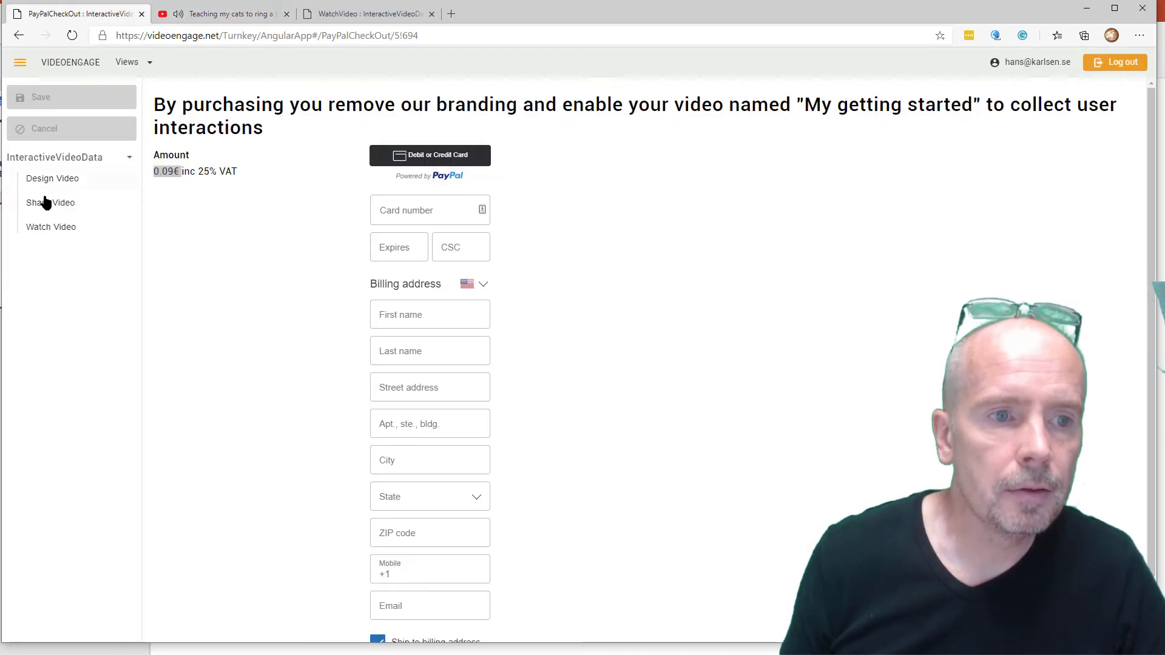
click(51, 226)
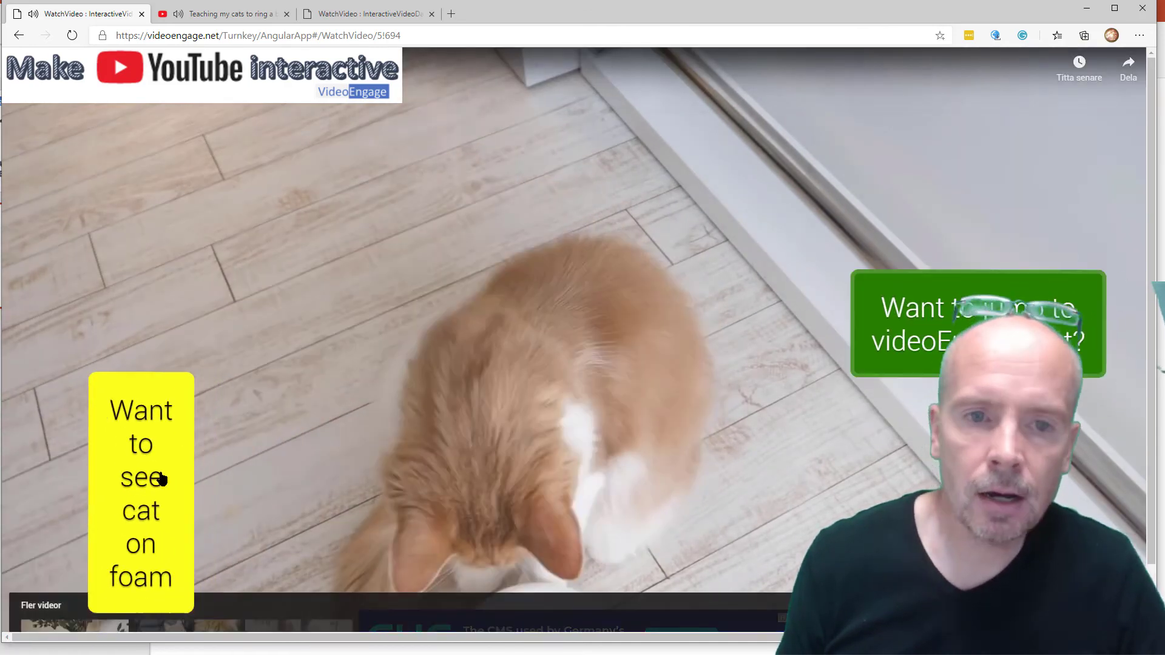
click(125, 484)
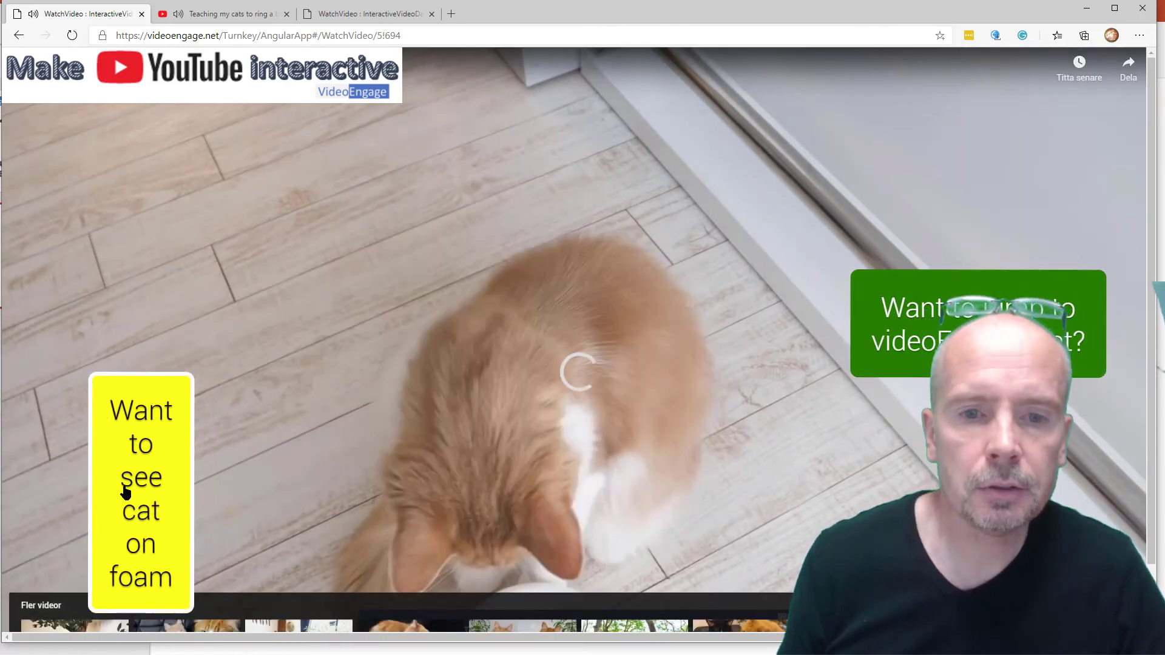